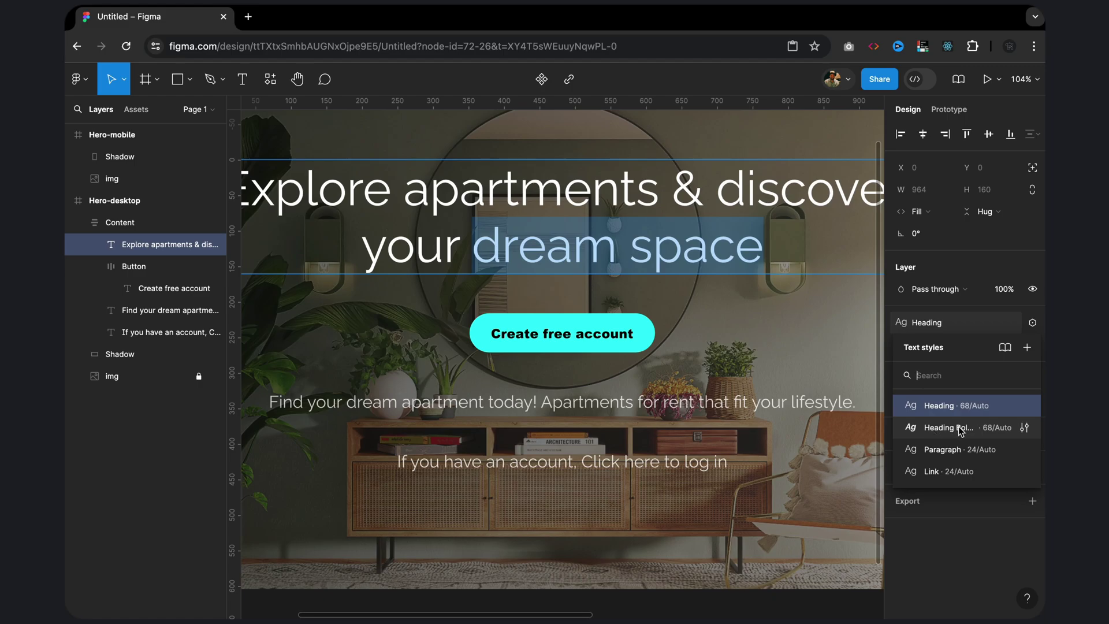
Step: Review the finished demo's Heading Bold Italic style and number scoping, then return to the starting file
click(954, 429)
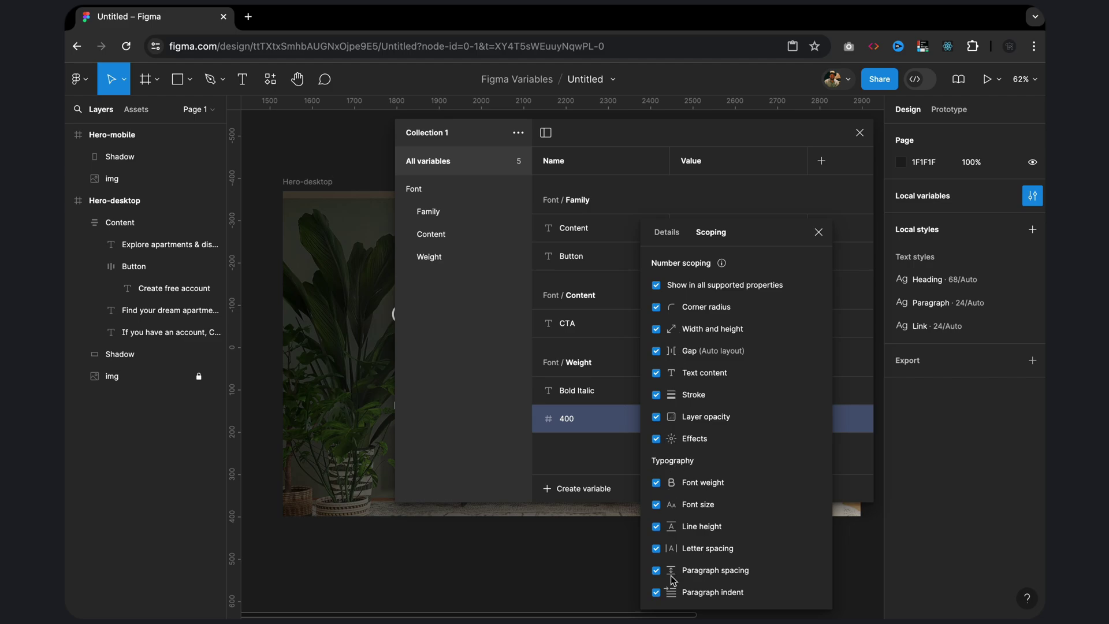
click(656, 439)
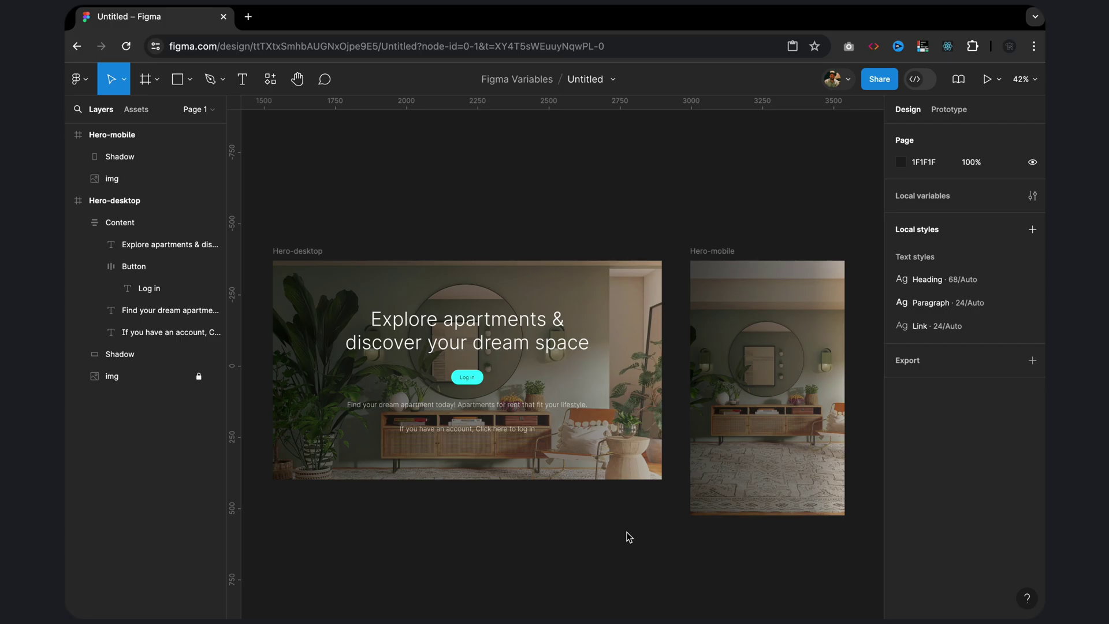
Step: Inspect both hero frames and the desktop heading's Inter Light 68 white text
click(285, 252)
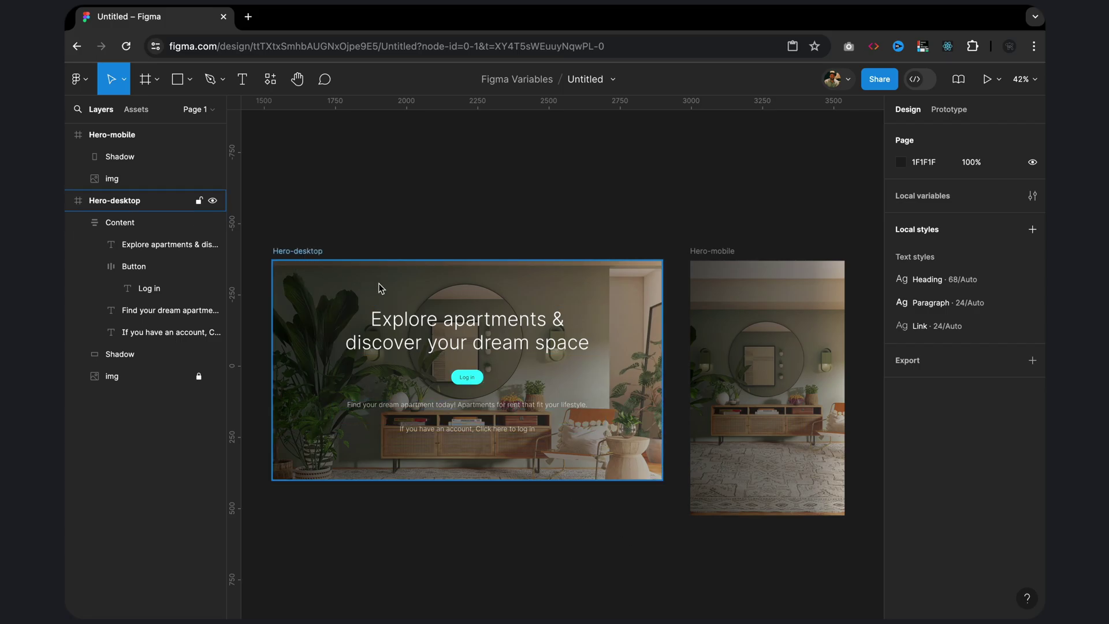
click(437, 431)
click(706, 253)
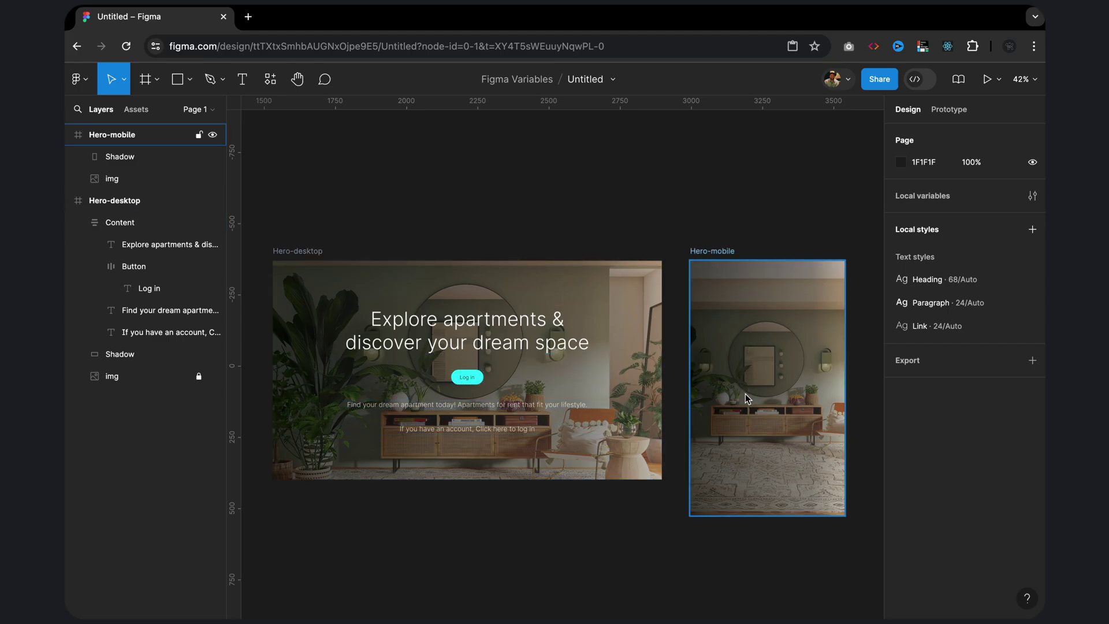
click(675, 377)
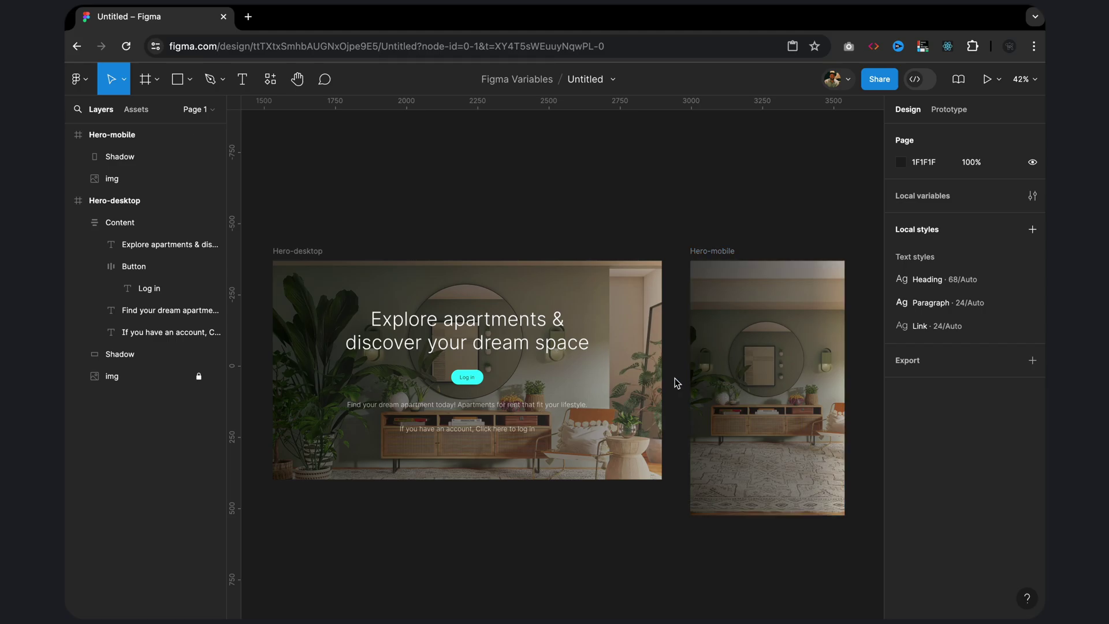
click(526, 352)
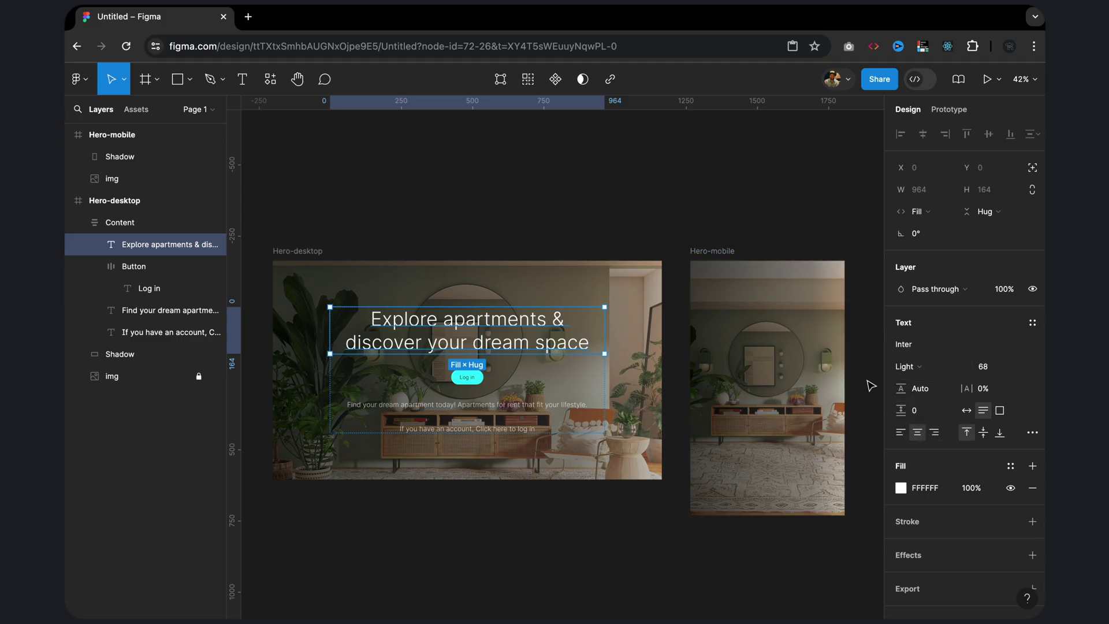
Step: Review the Heading and Link (Inter Light 24, underlined) text styles, then view local variables
click(696, 234)
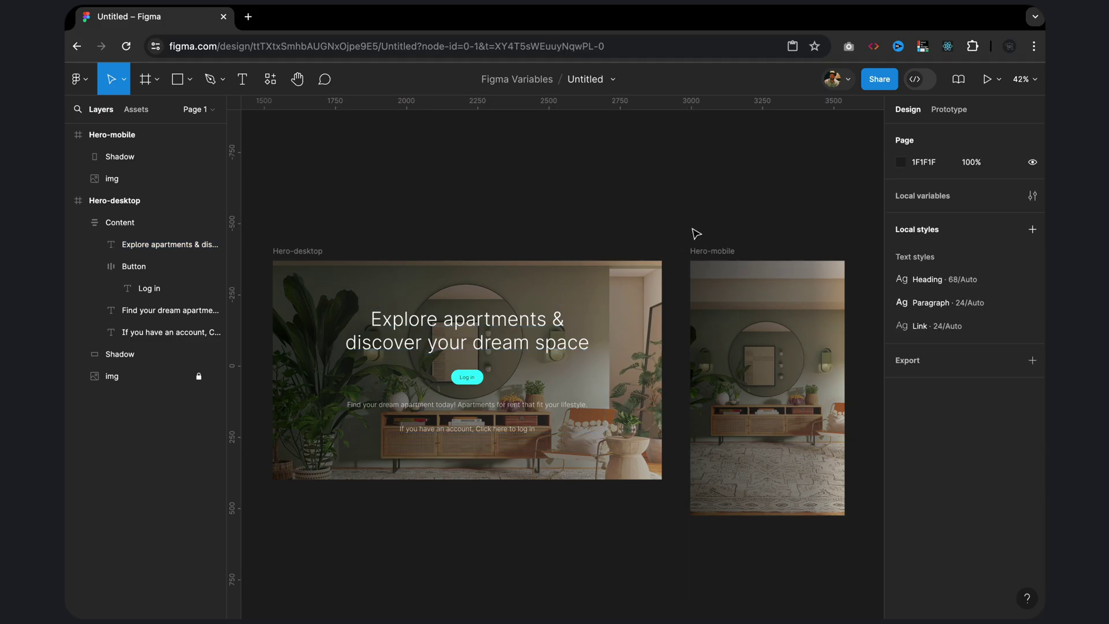
mouse_move(935, 279)
click(1032, 279)
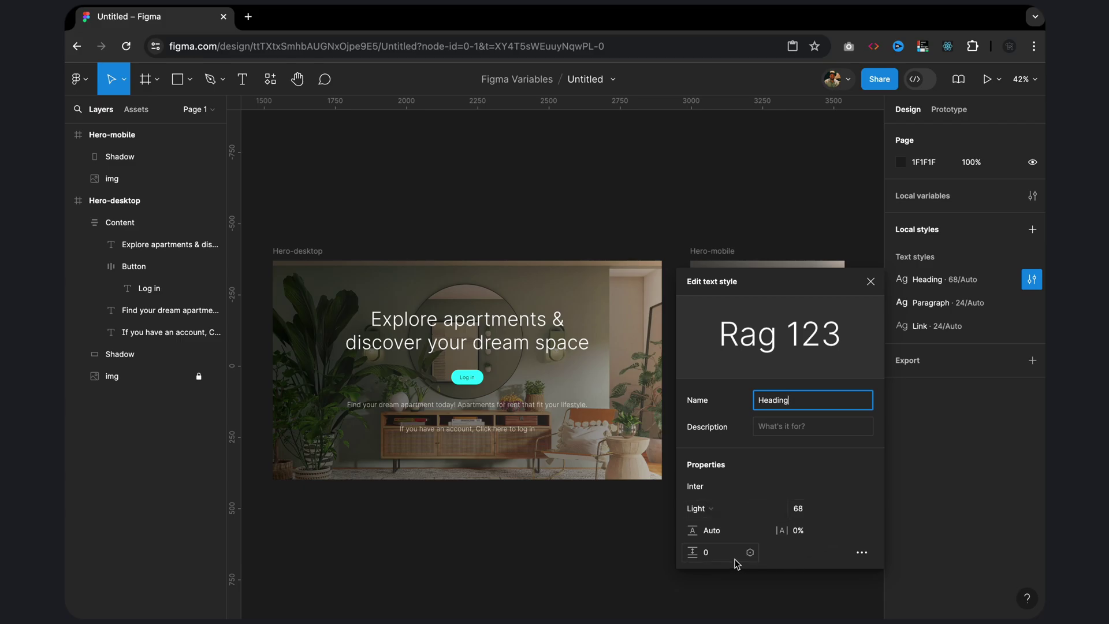
click(870, 281)
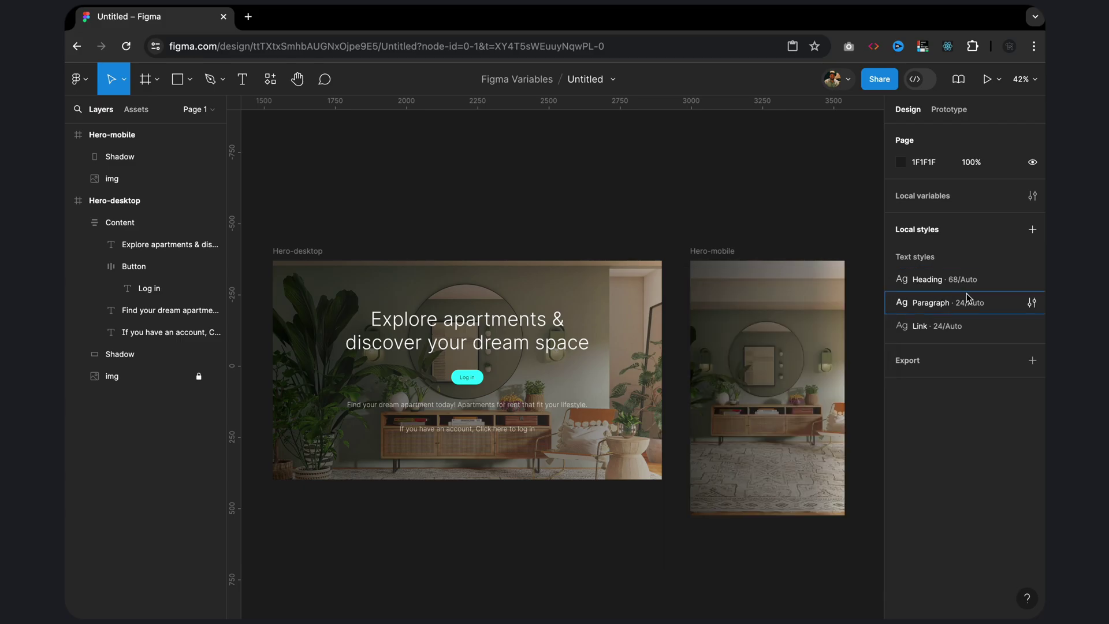
click(1032, 327)
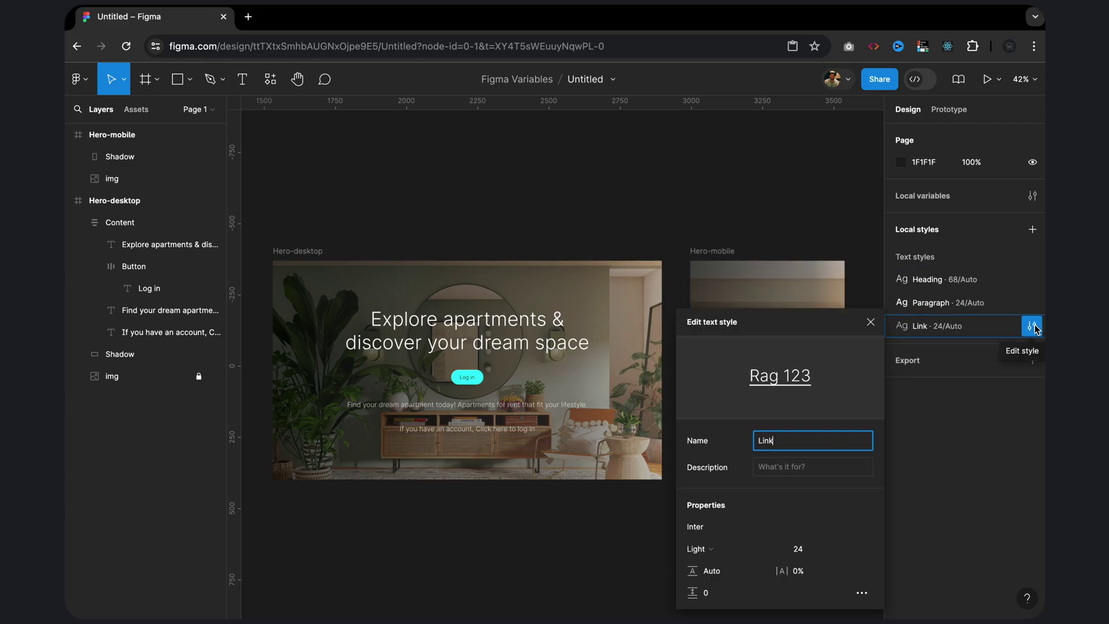
click(861, 594)
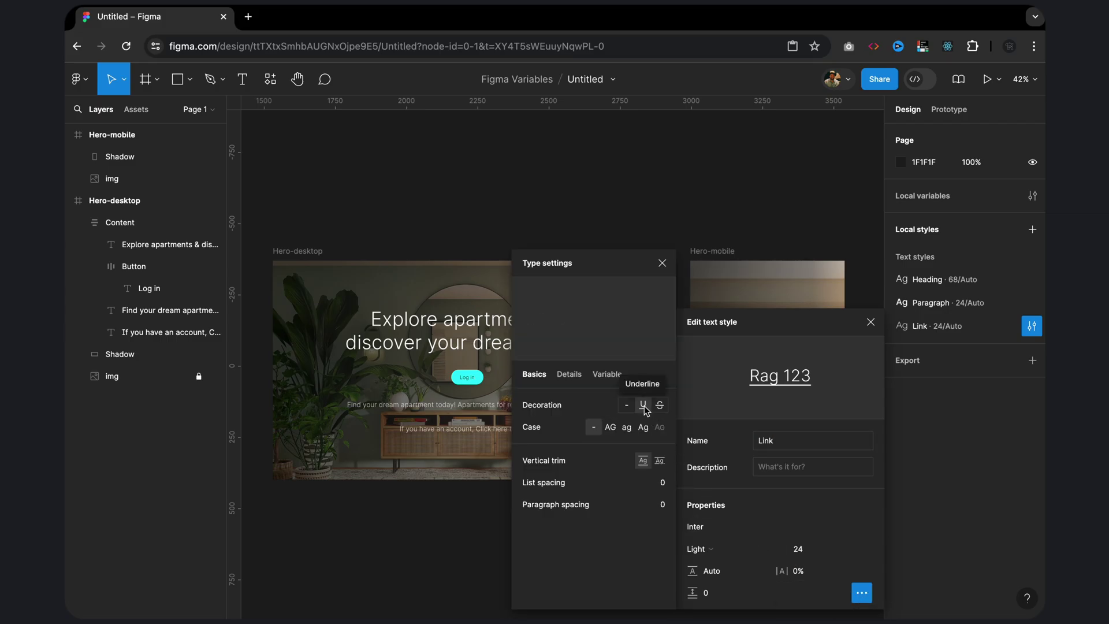
click(871, 322)
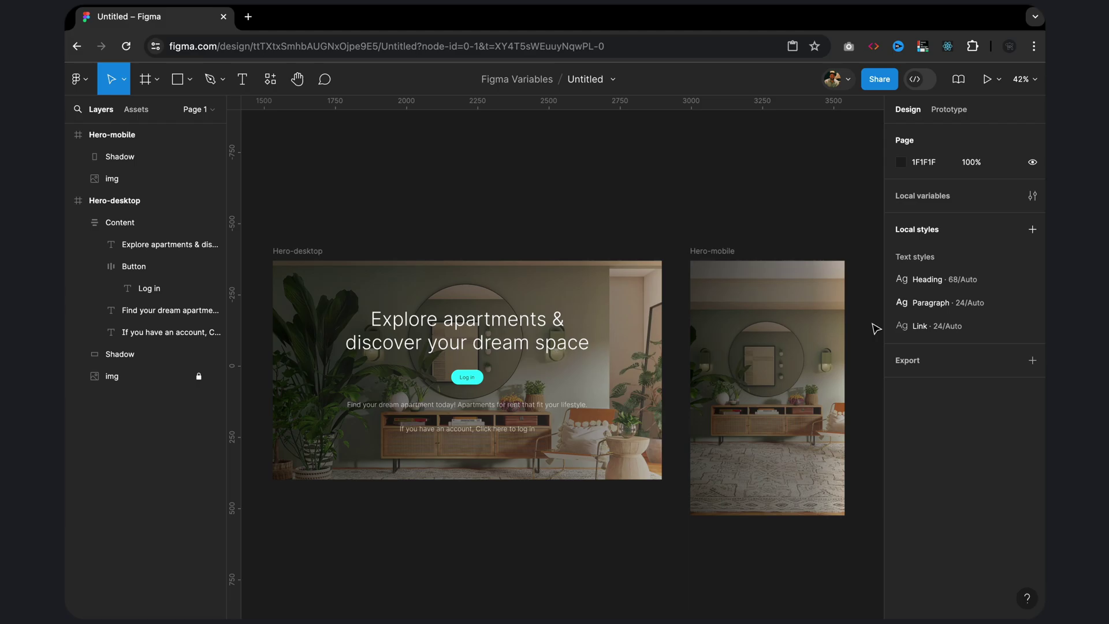
click(1032, 196)
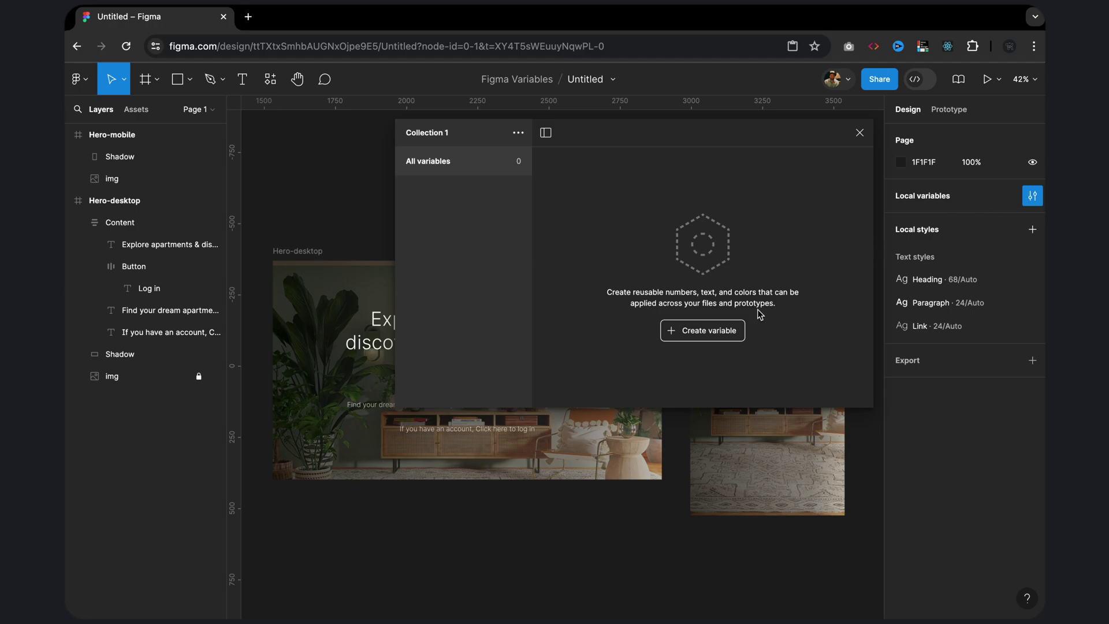
Step: Add a string variable named Font/Family/Content to Collection 1
click(705, 338)
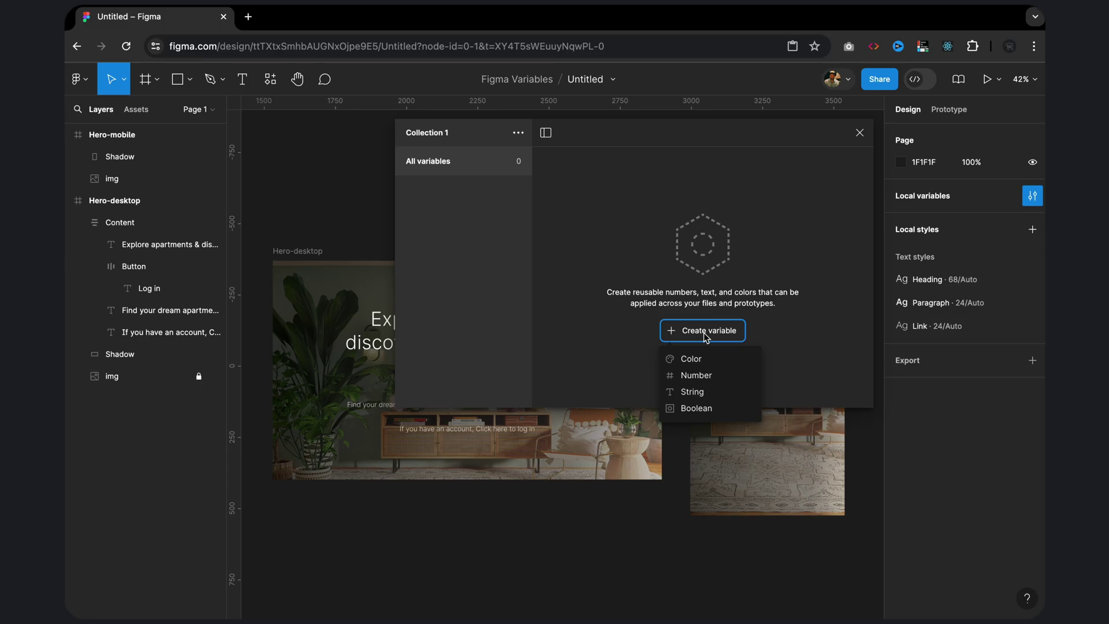
click(695, 392)
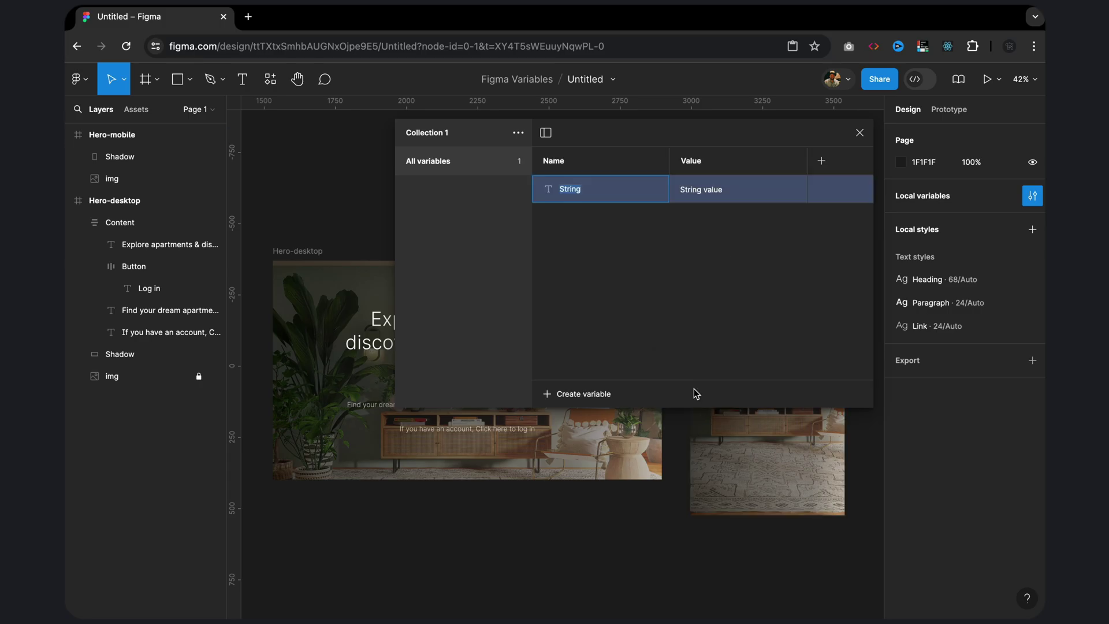
text(F)
text(tent)
key(Return)
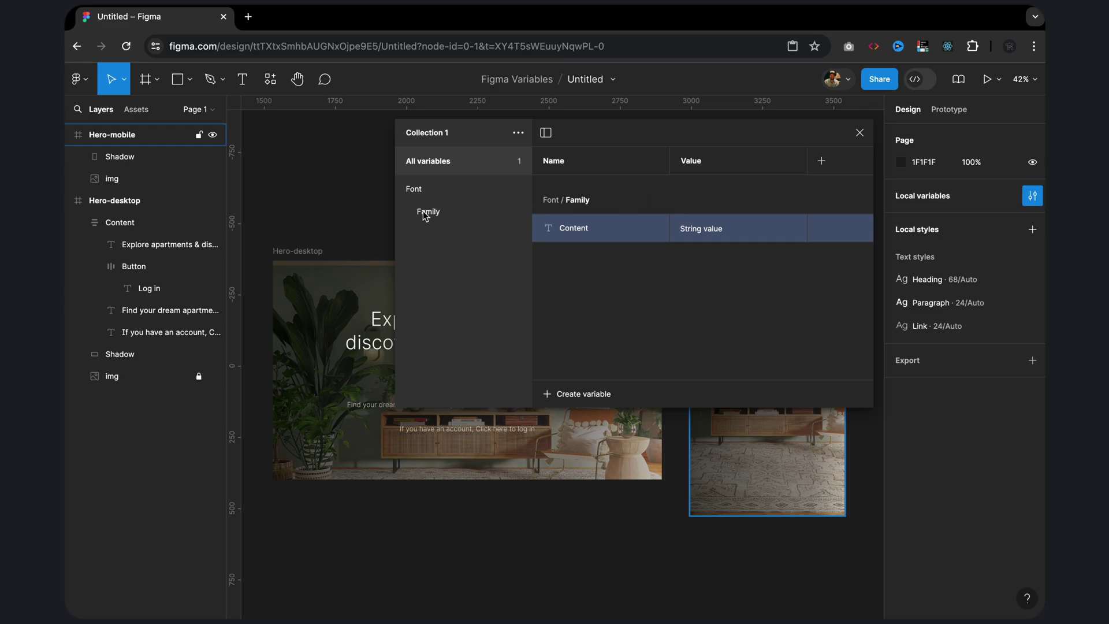
Step: Set the Content variable's value to Raleway and scope it to font family only
mouse_move(572, 227)
click(724, 229)
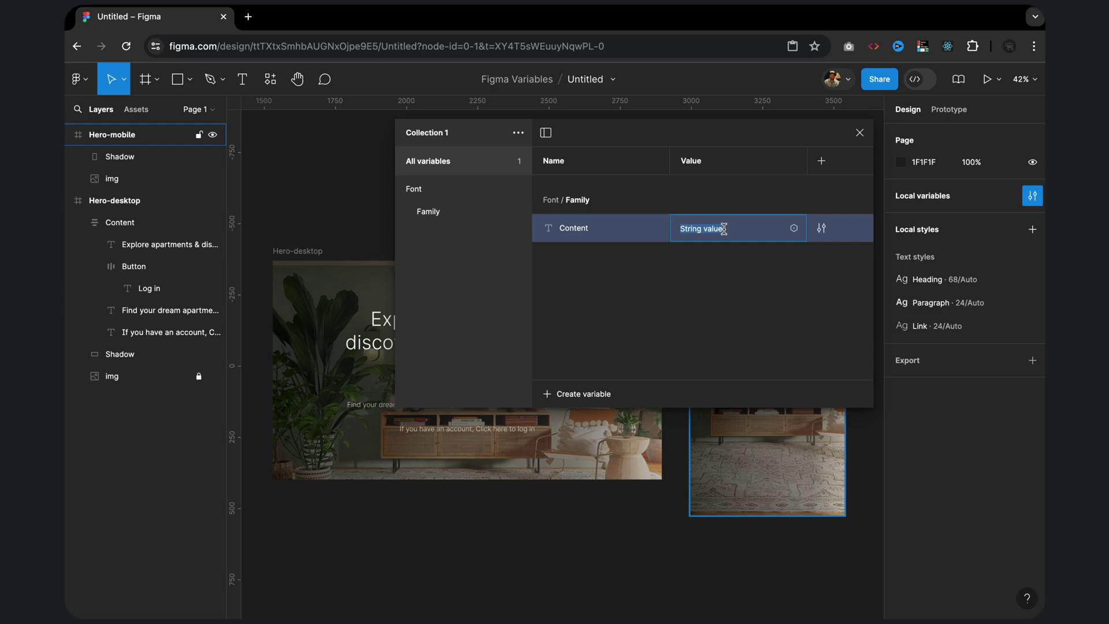
text(Raleway)
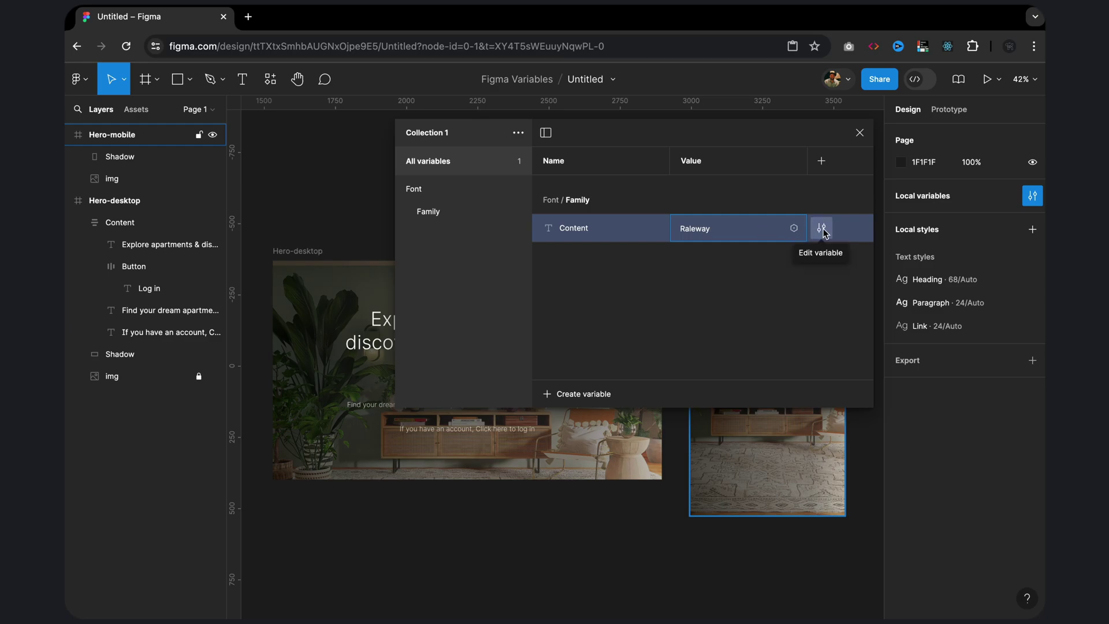
click(822, 228)
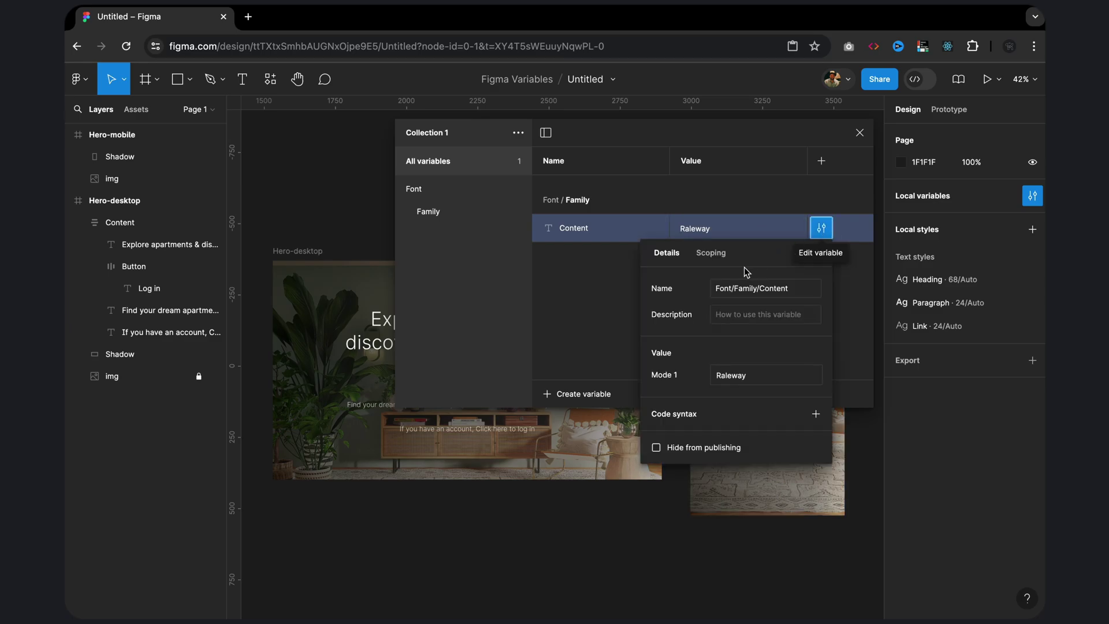
click(711, 254)
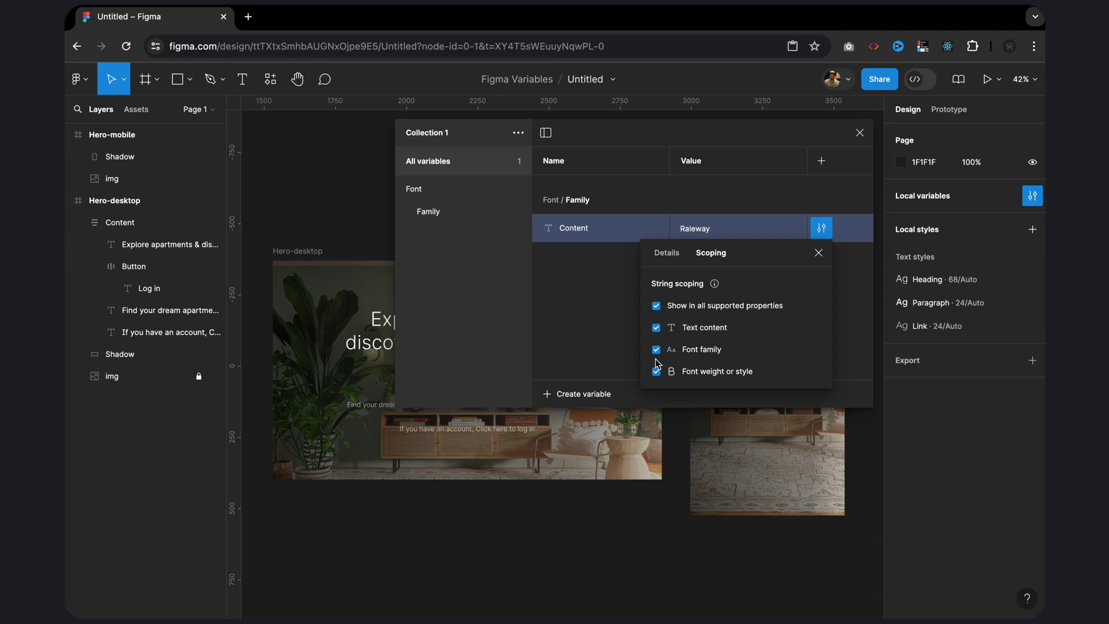
click(657, 306)
click(656, 306)
click(656, 305)
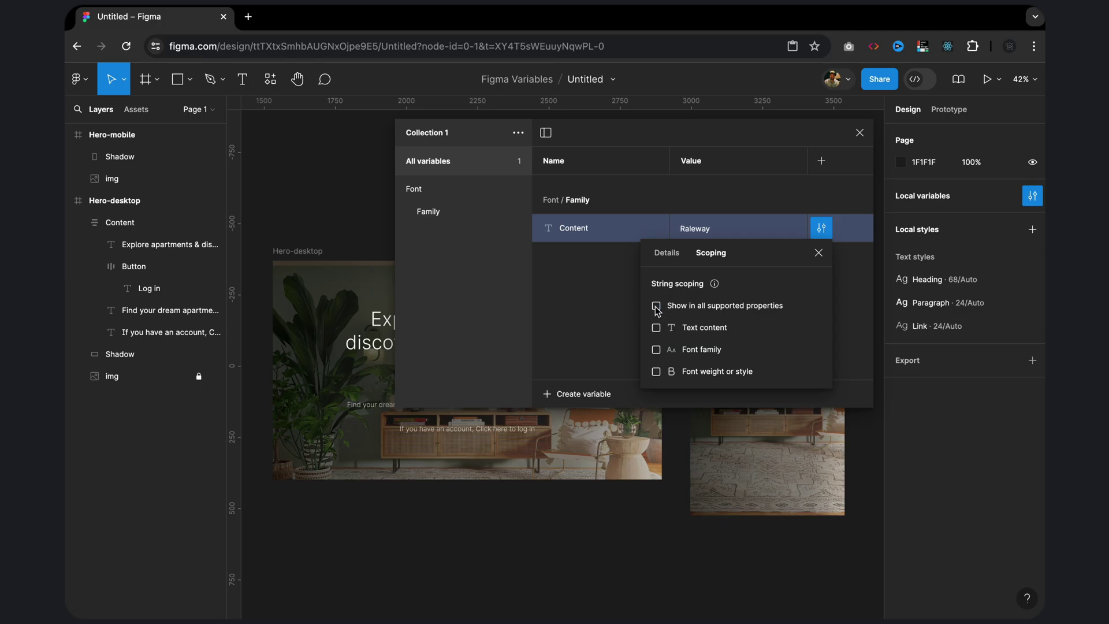
click(657, 350)
click(816, 256)
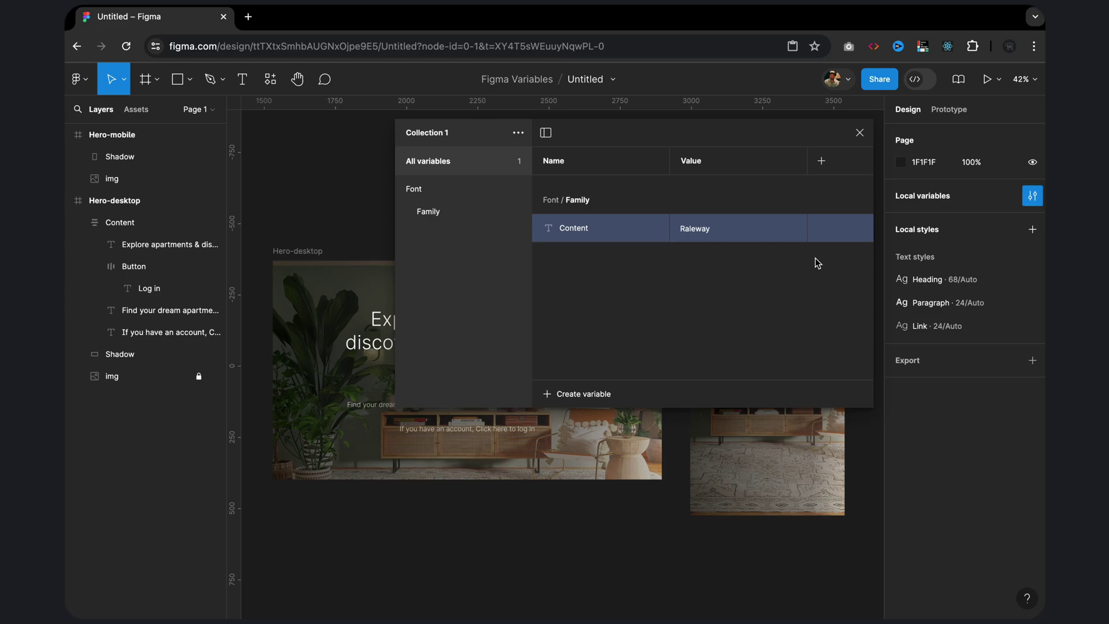
Step: Duplicate Content as Font/Family/Button with the value Arial Black
right_click(636, 225)
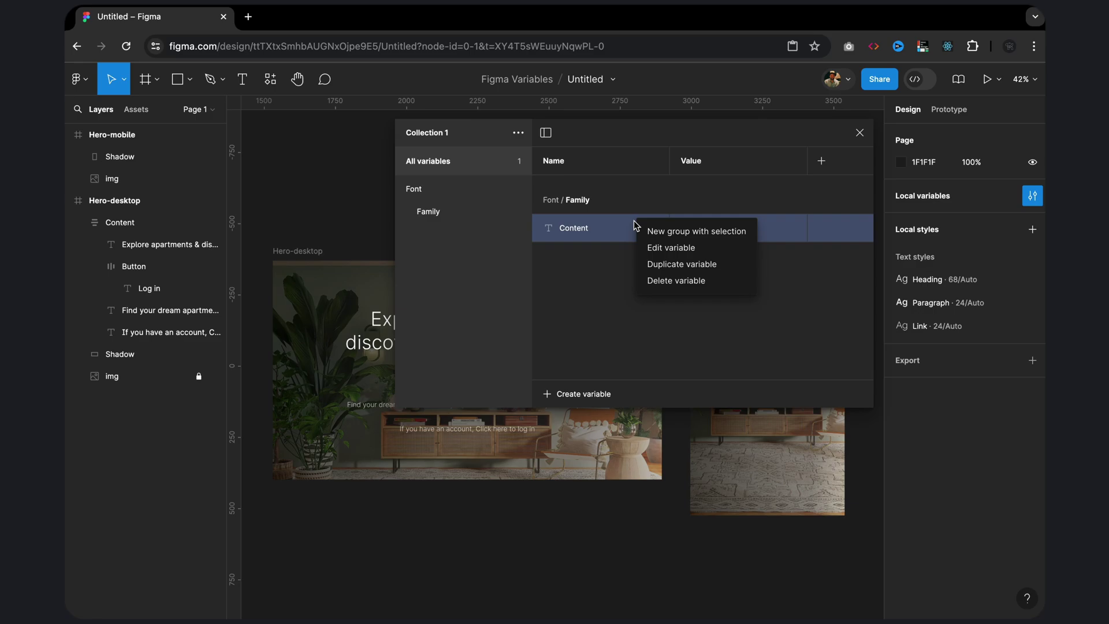
click(653, 264)
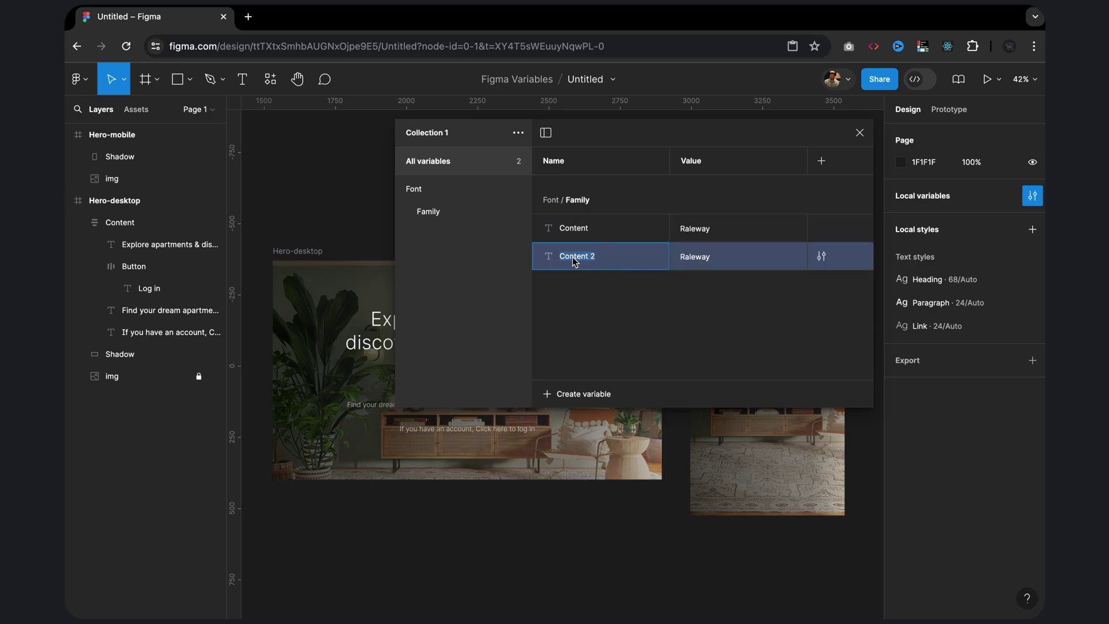
click(597, 258)
key(BackSpace)
key(BackSpace)
text(tto)
drag(708, 257, 680, 255)
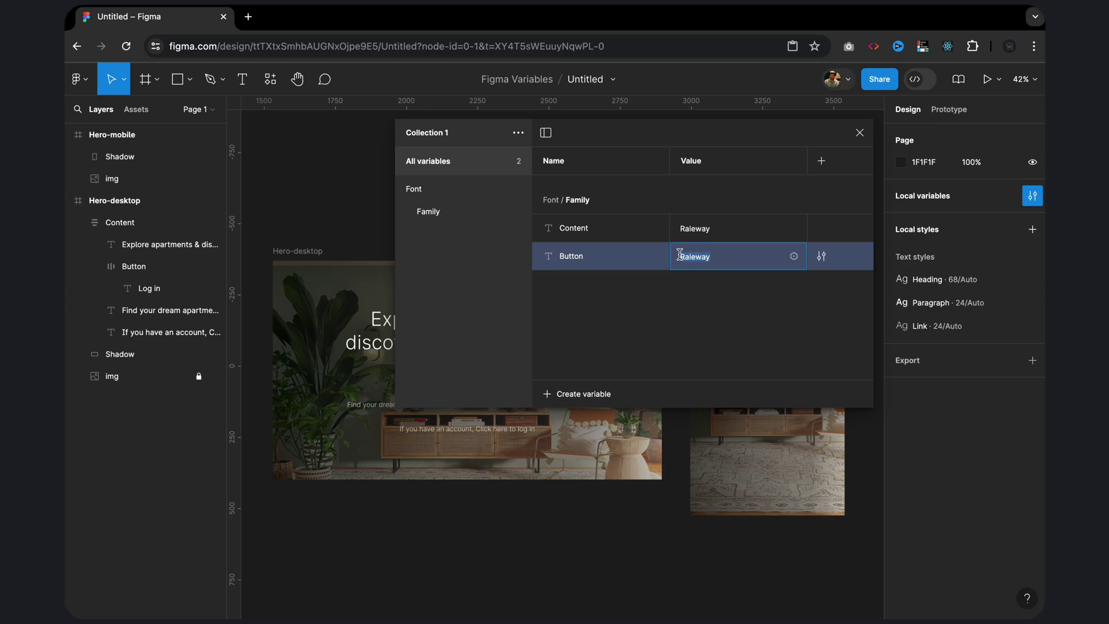
key(BackSpace)
text(Arial Black)
Step: Confirm the Button variable is scoped to font family, then close local variables
click(823, 260)
click(711, 283)
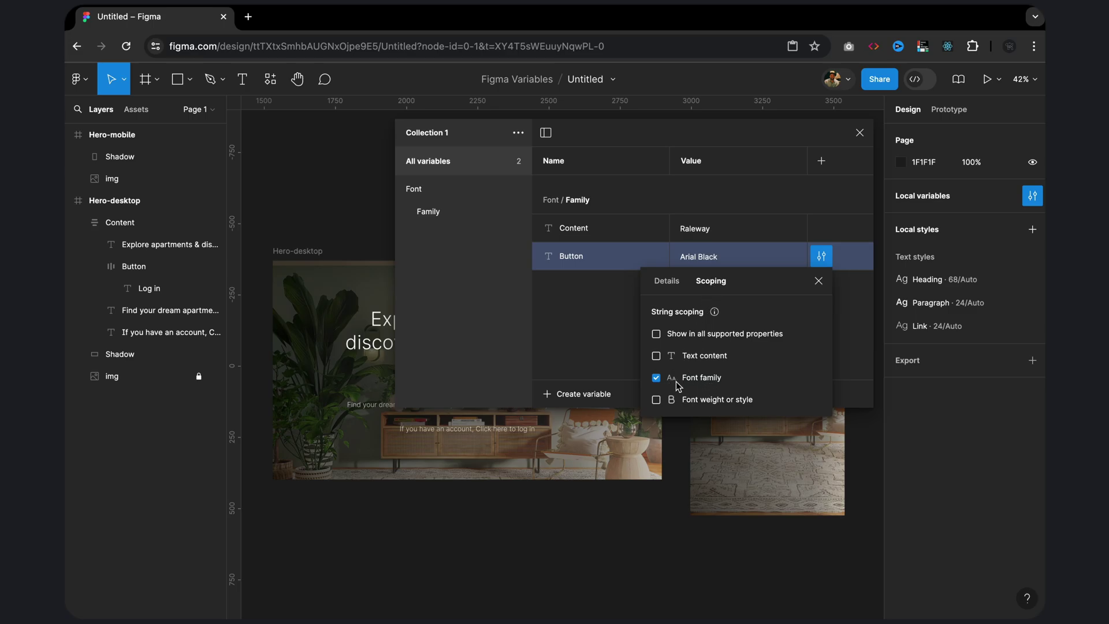
click(816, 283)
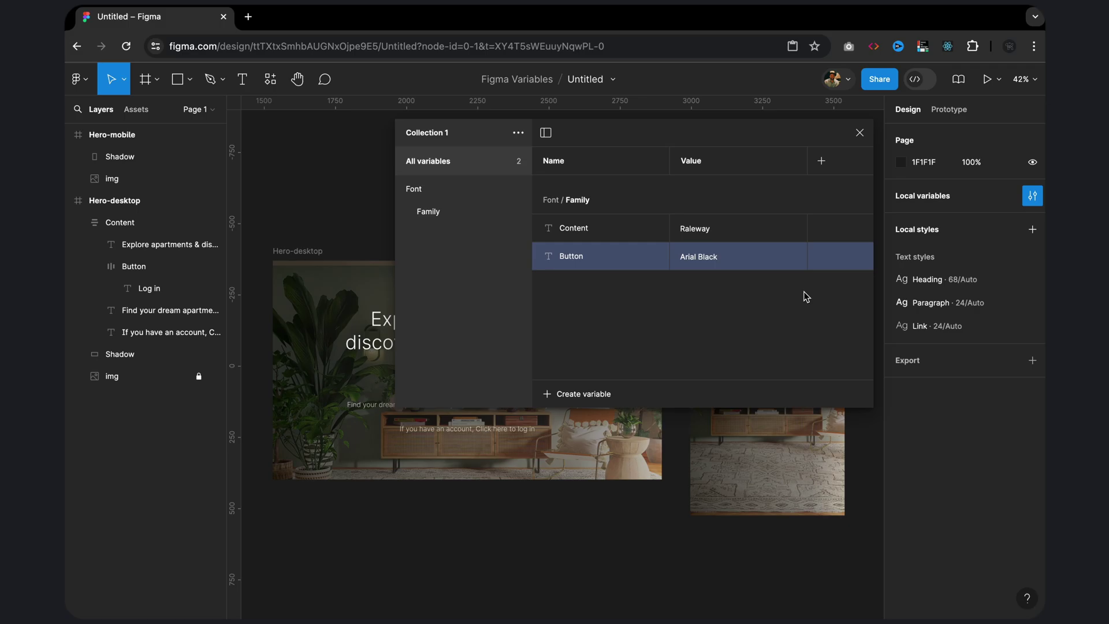
click(859, 130)
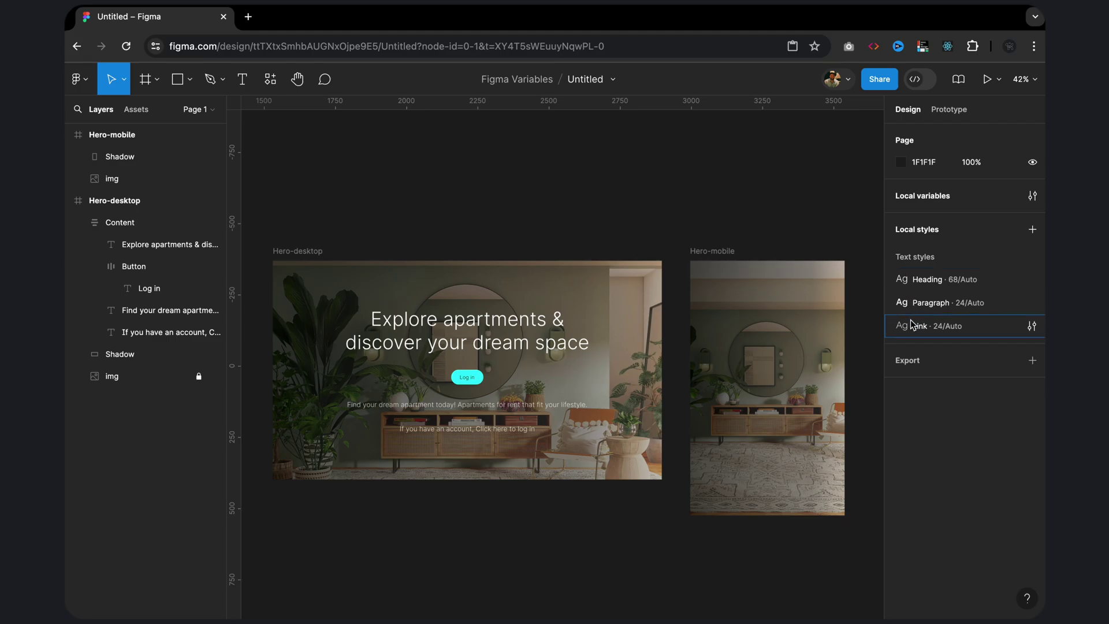
mouse_move(929, 279)
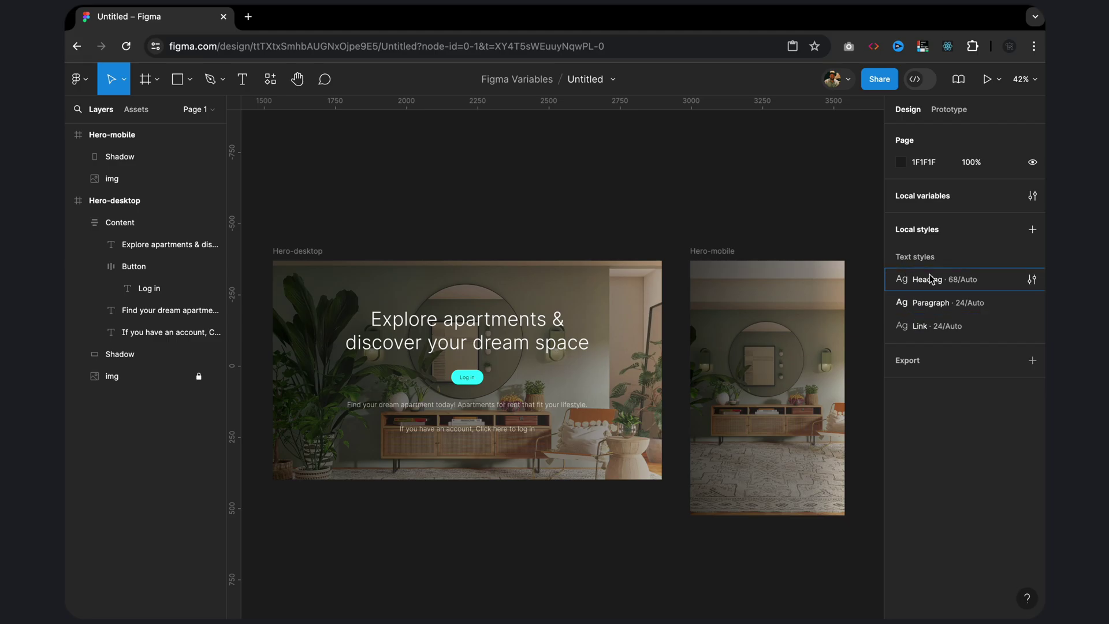
Step: Make the Heading text style use the Font/Family/Content variable as its font
click(1032, 279)
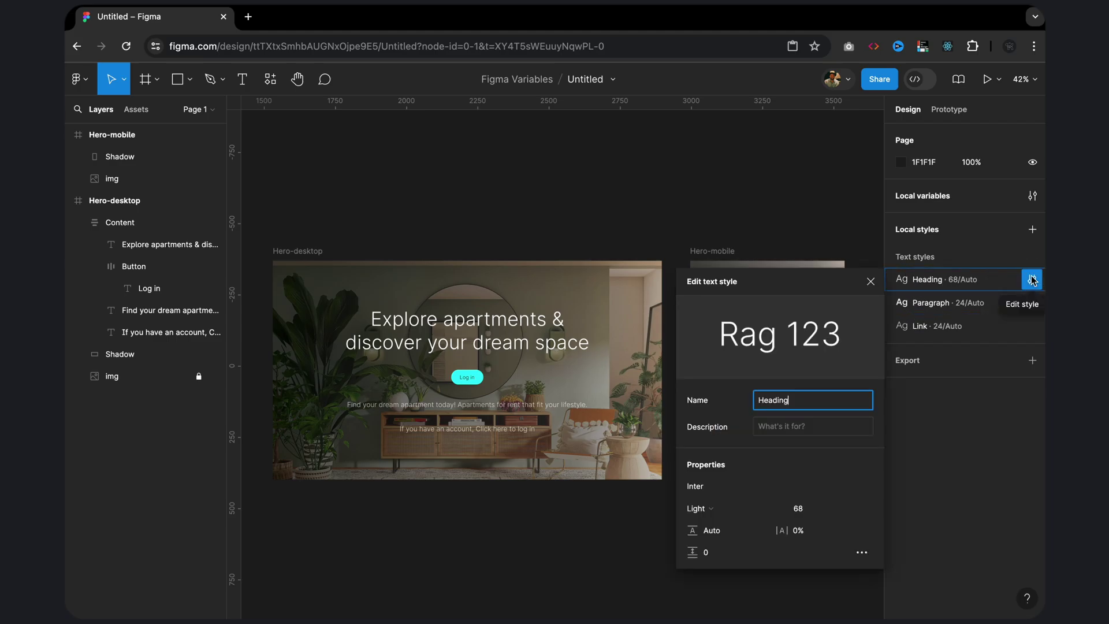
click(724, 488)
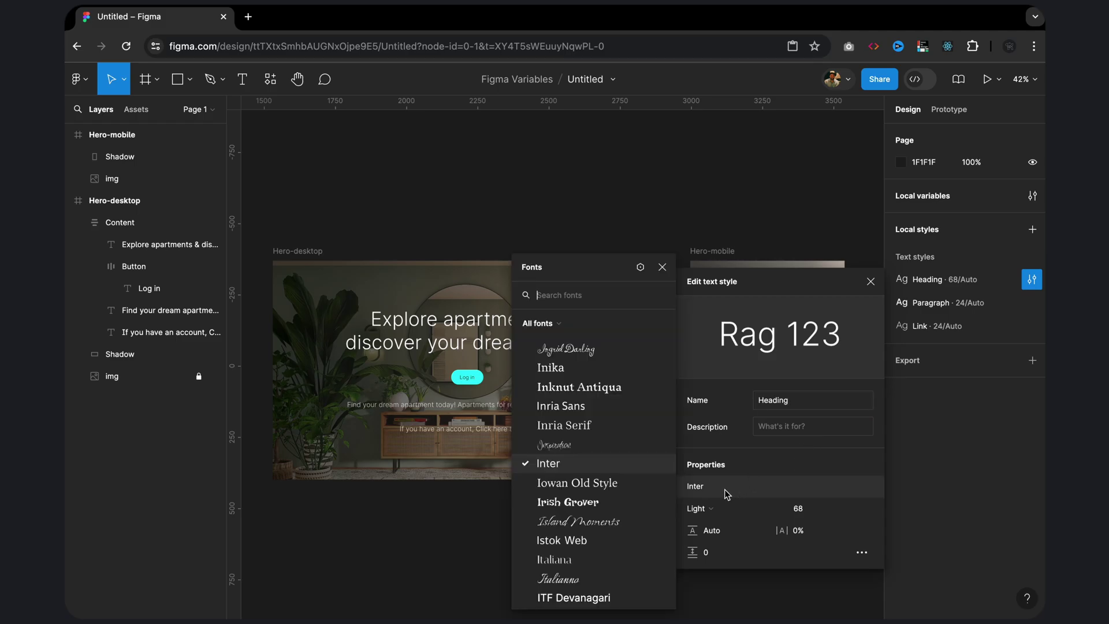
click(640, 267)
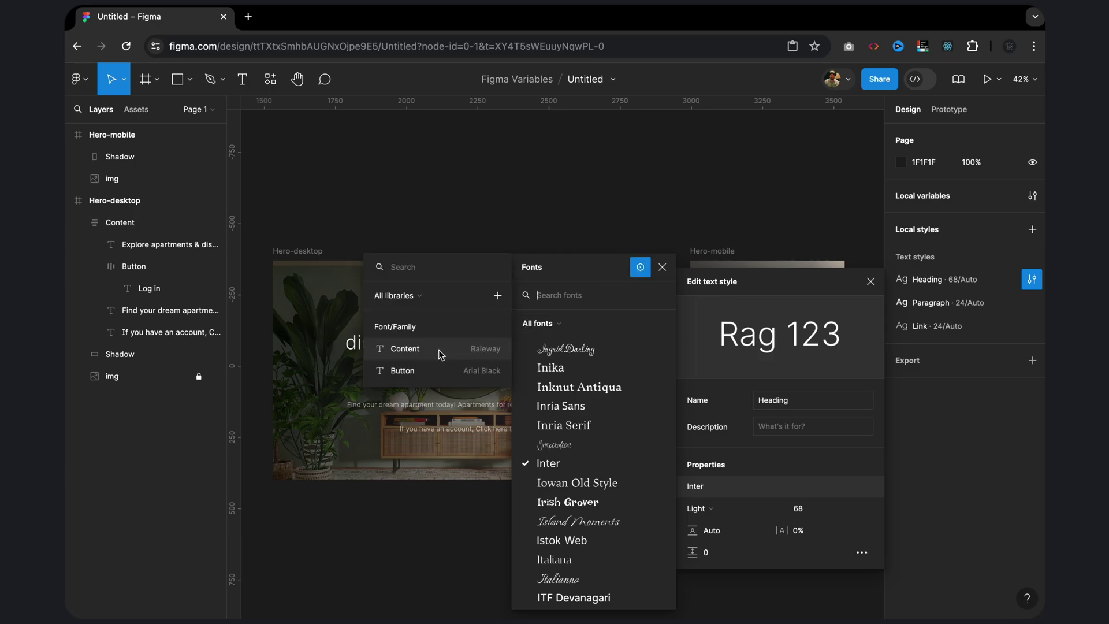
click(401, 353)
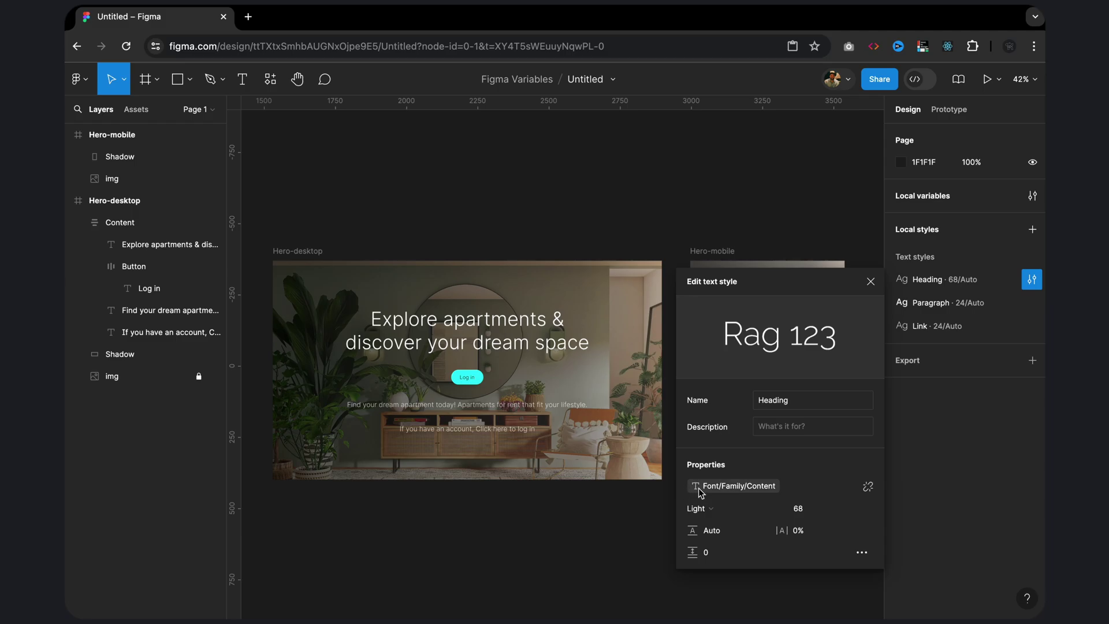
Step: Make the Paragraph text style use Font/Family/Content as its font
mouse_move(735, 486)
click(1032, 304)
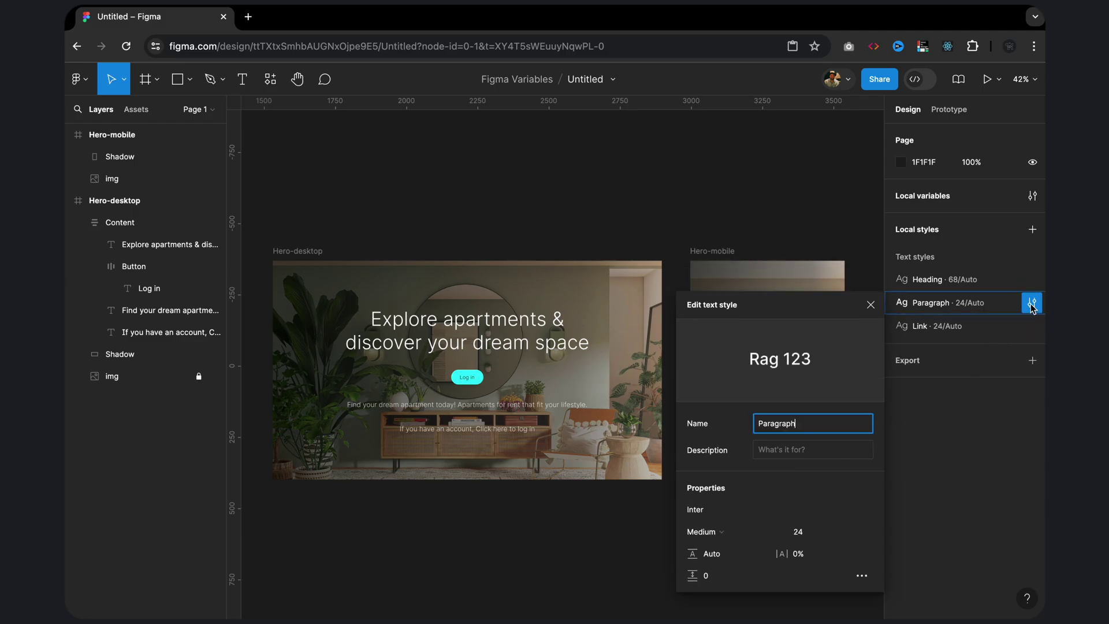
click(728, 512)
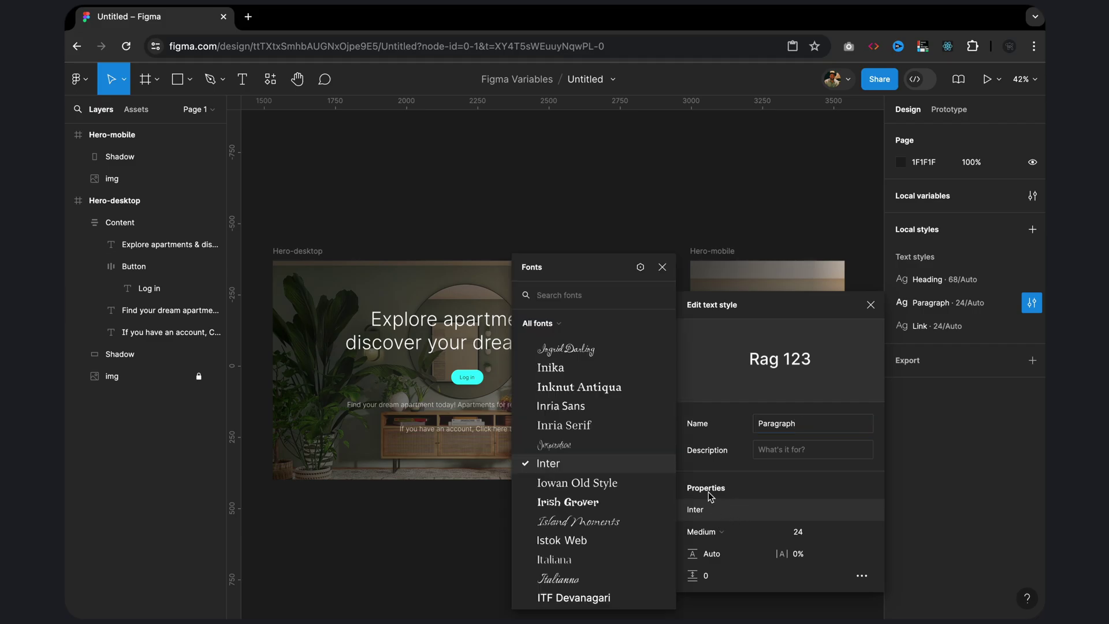
click(640, 267)
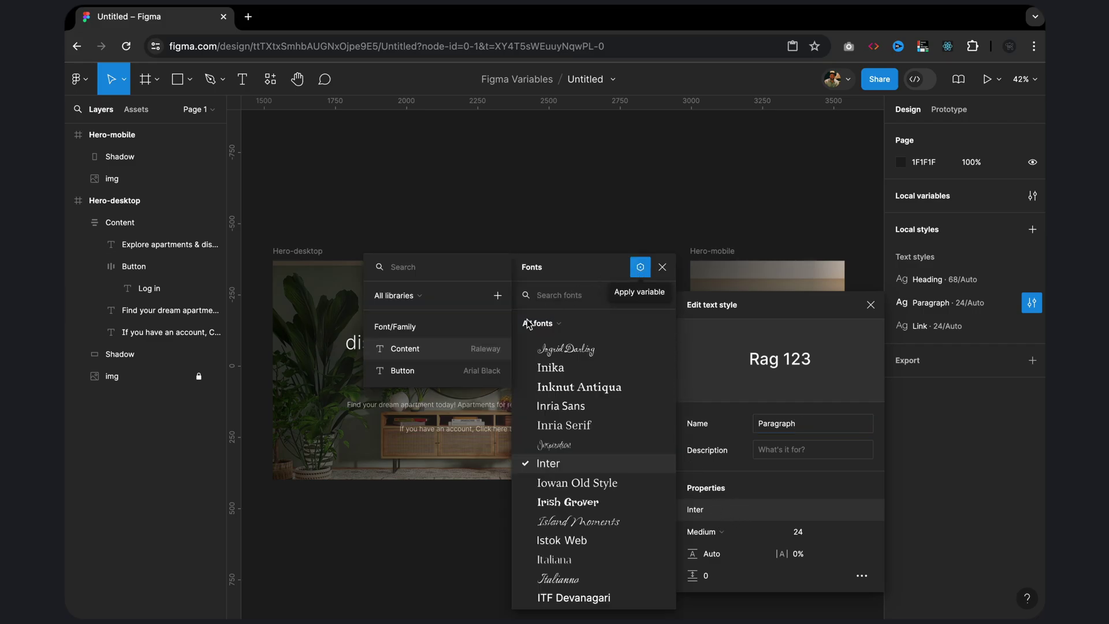
click(447, 349)
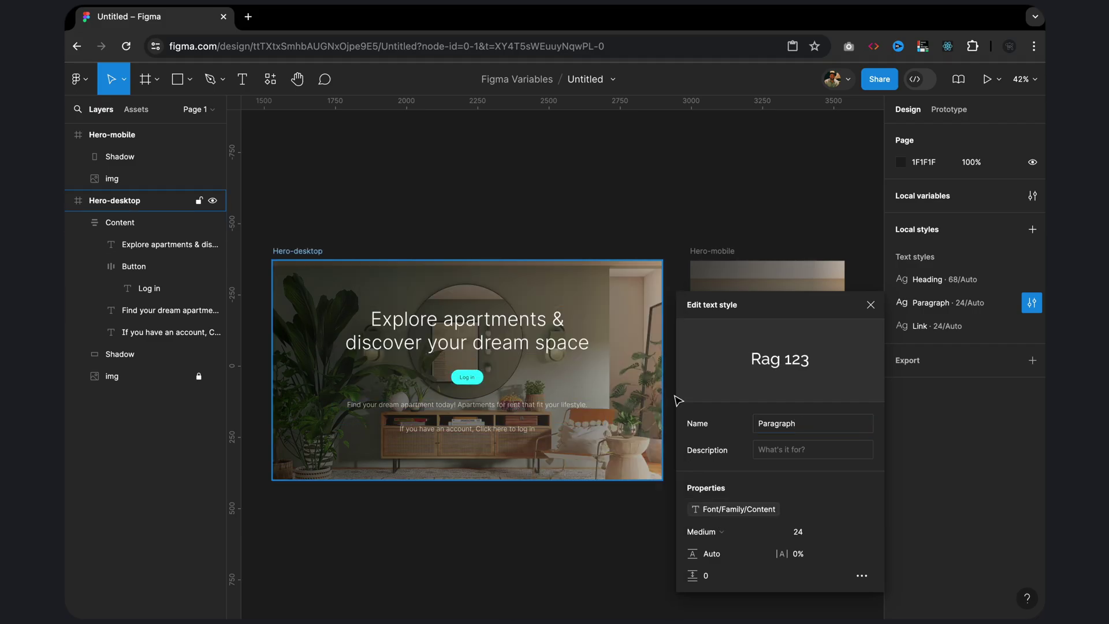
Step: Make the Link text style use Font/Family/Content as its font
click(1031, 326)
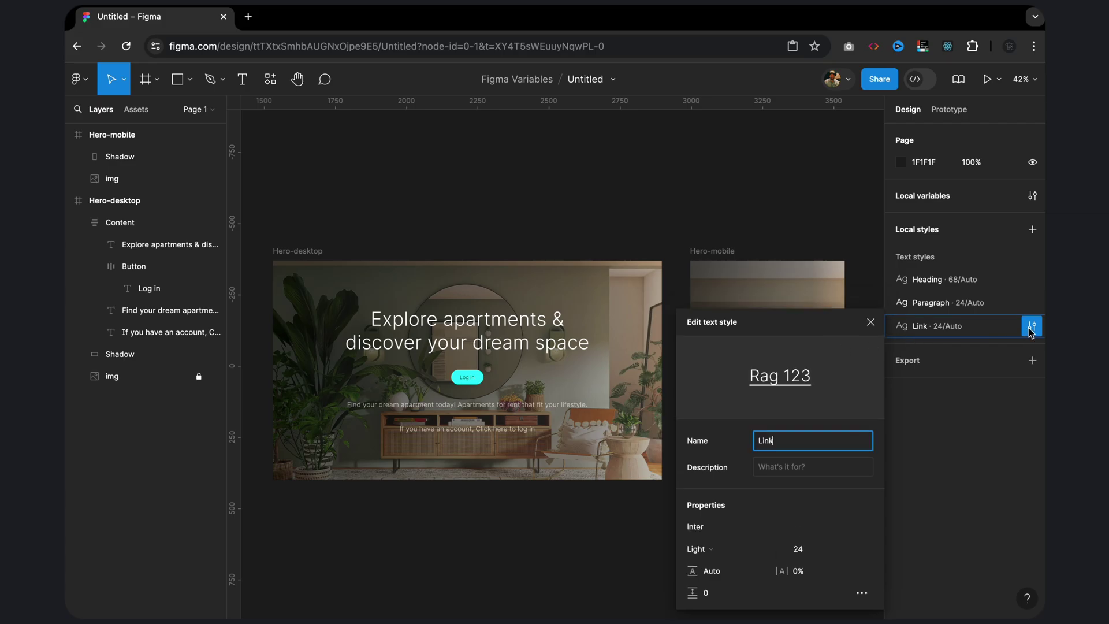
click(708, 526)
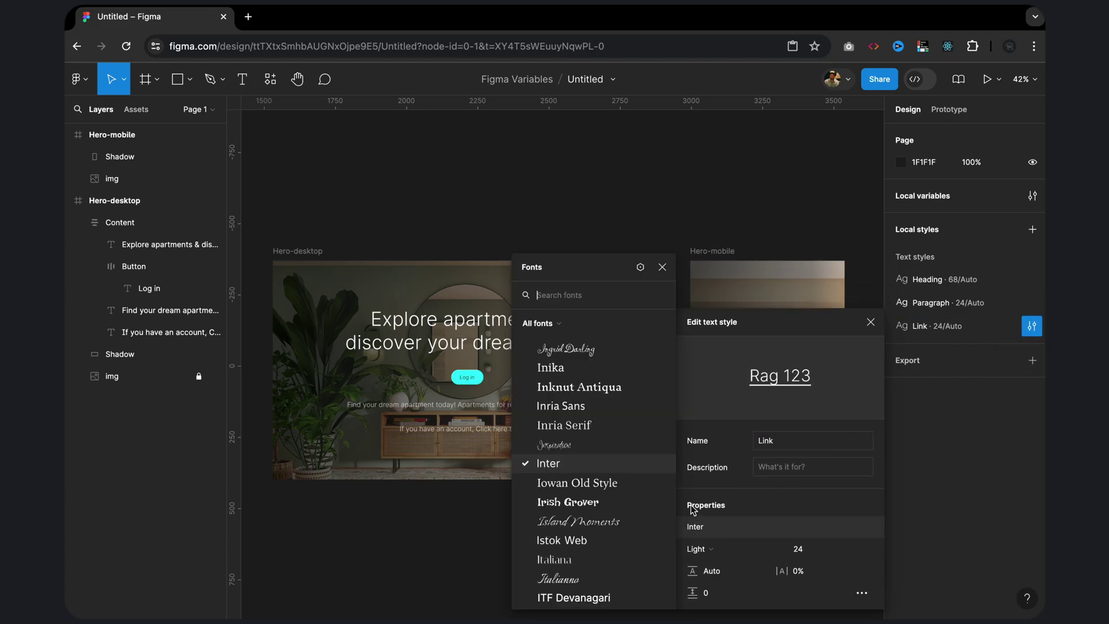
click(641, 269)
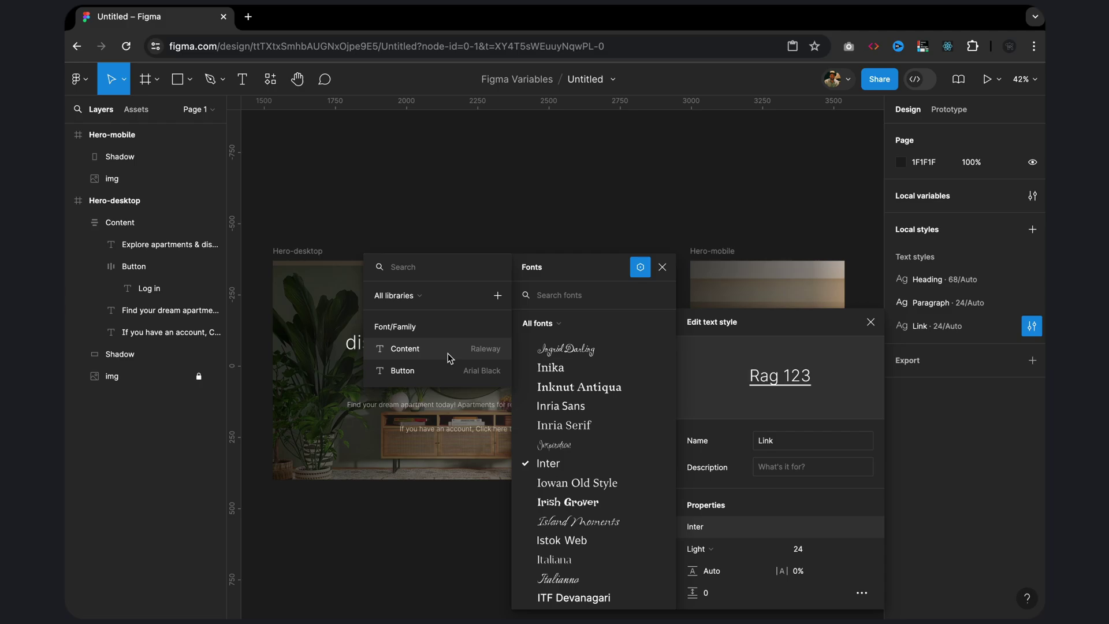
click(429, 351)
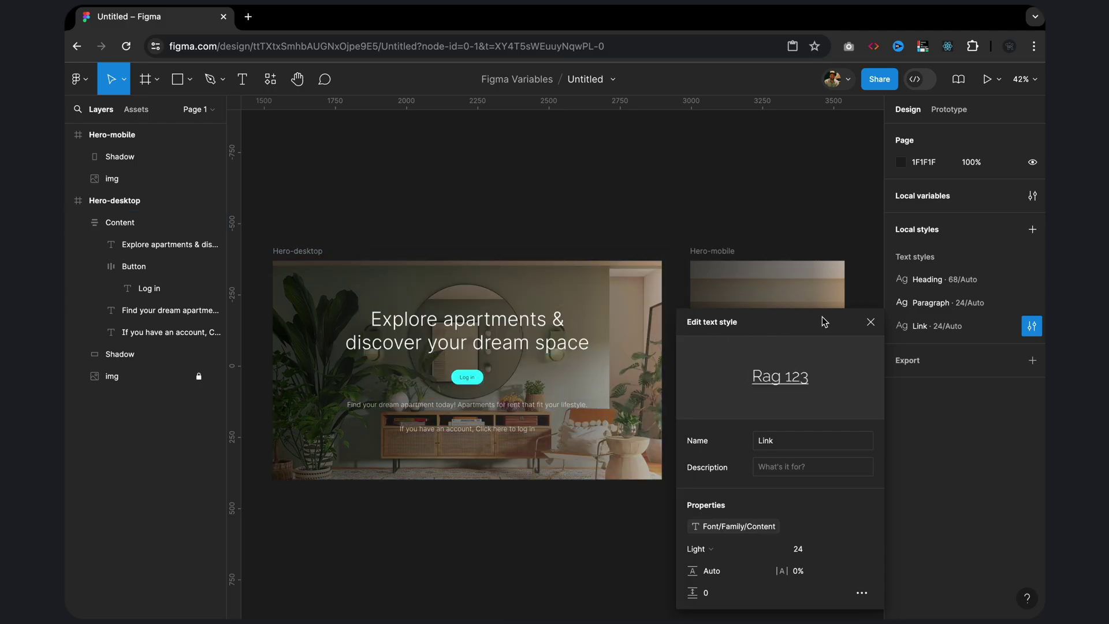
click(870, 323)
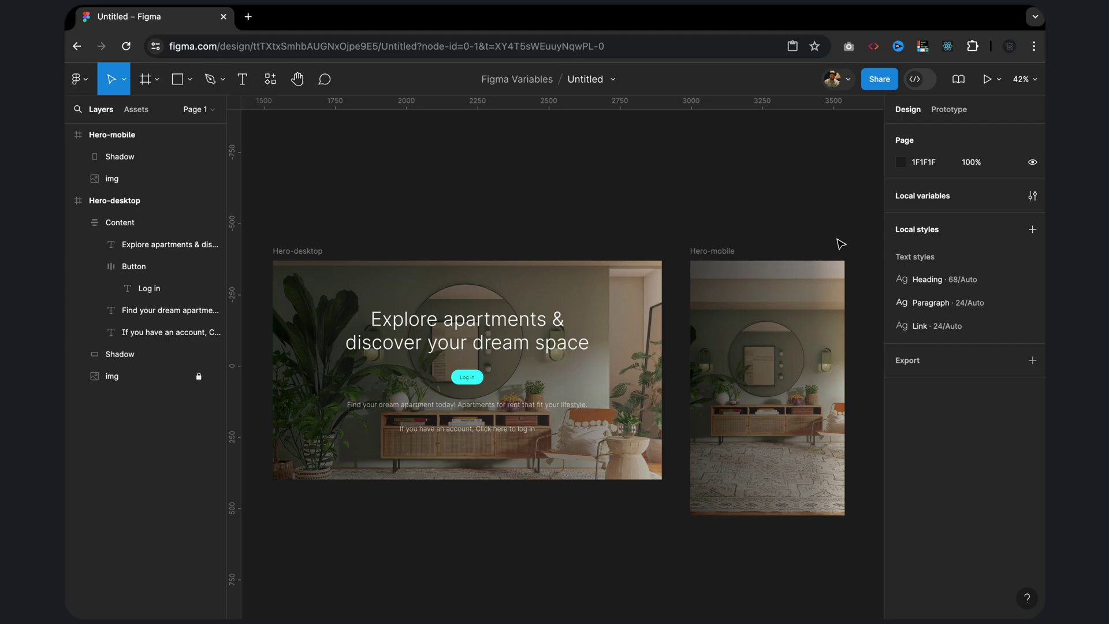
Step: Set the Log in text's font to the Font/Family/Button variable, rendering in Arial Black
click(560, 335)
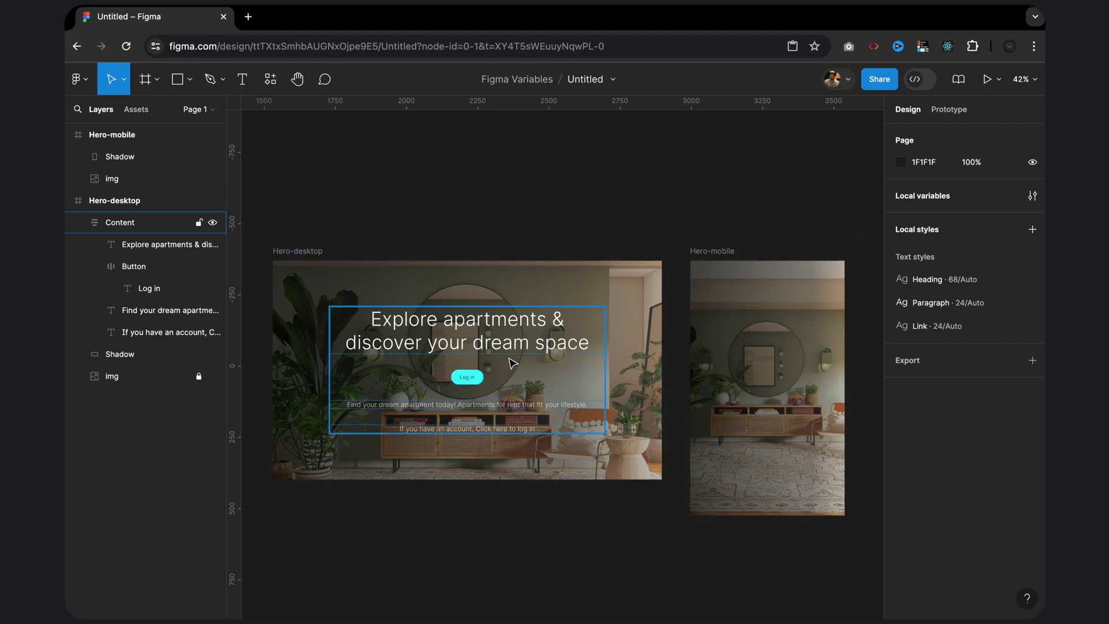
double_click(469, 378)
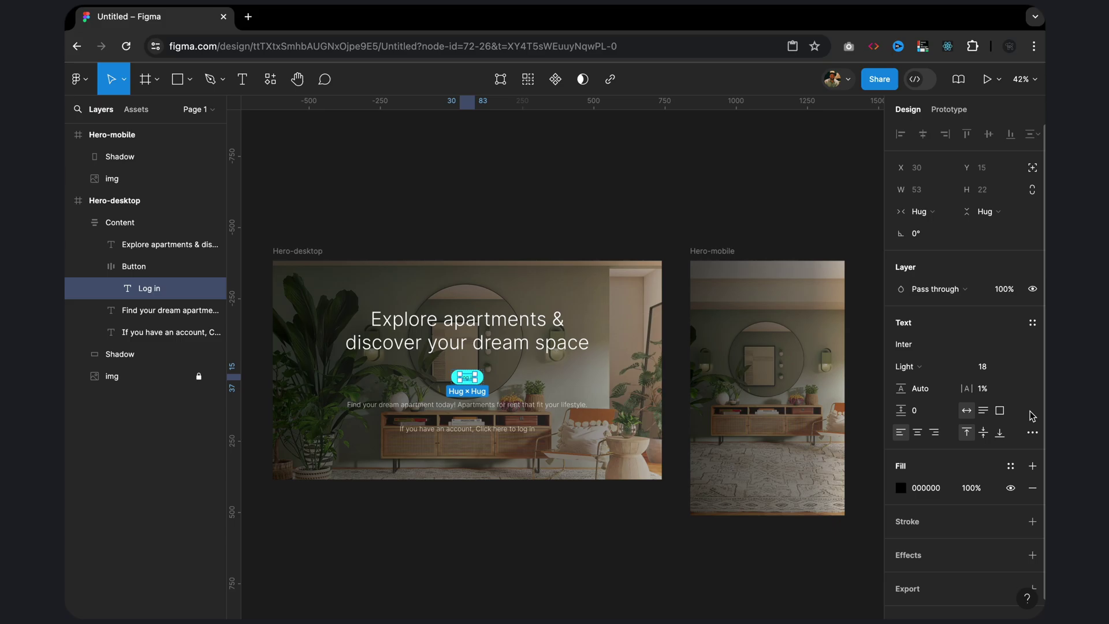
click(926, 348)
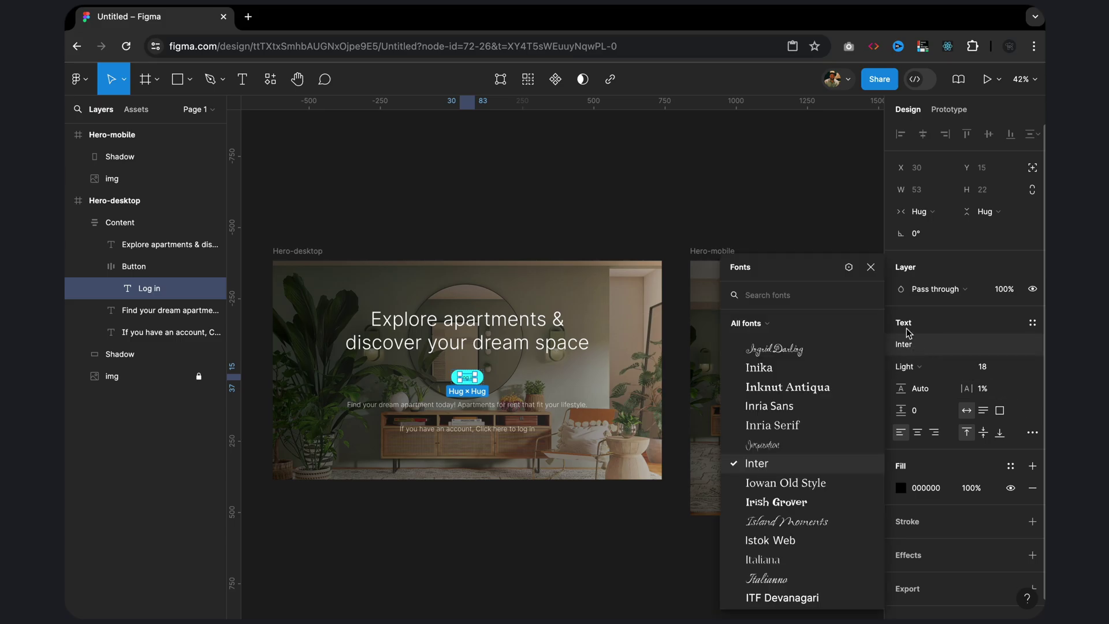
click(848, 270)
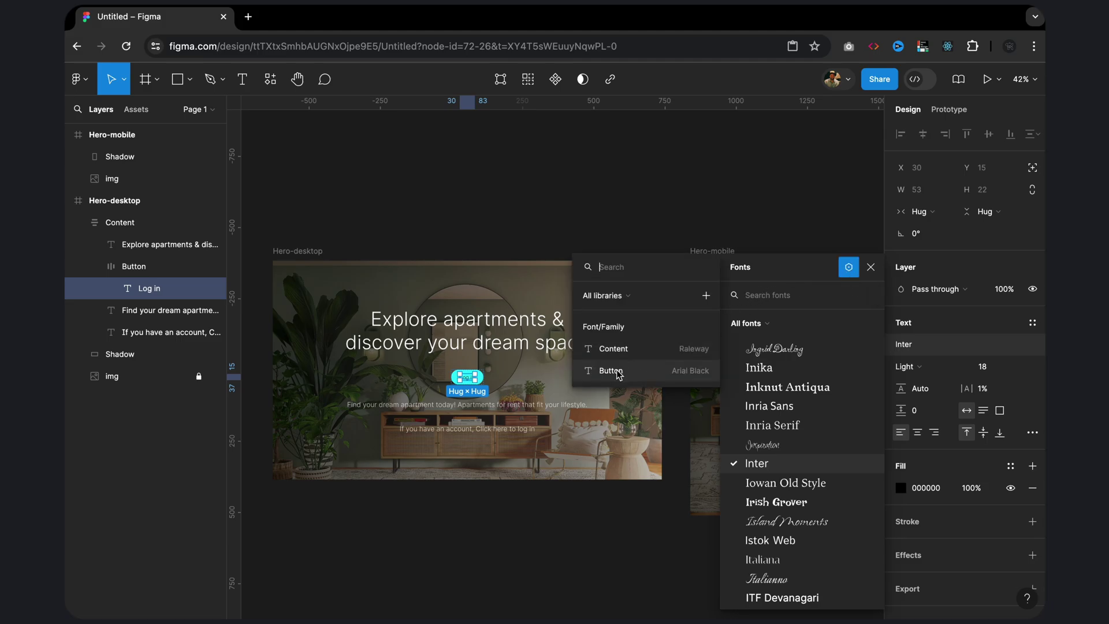
scroll(507, 378, up, 3)
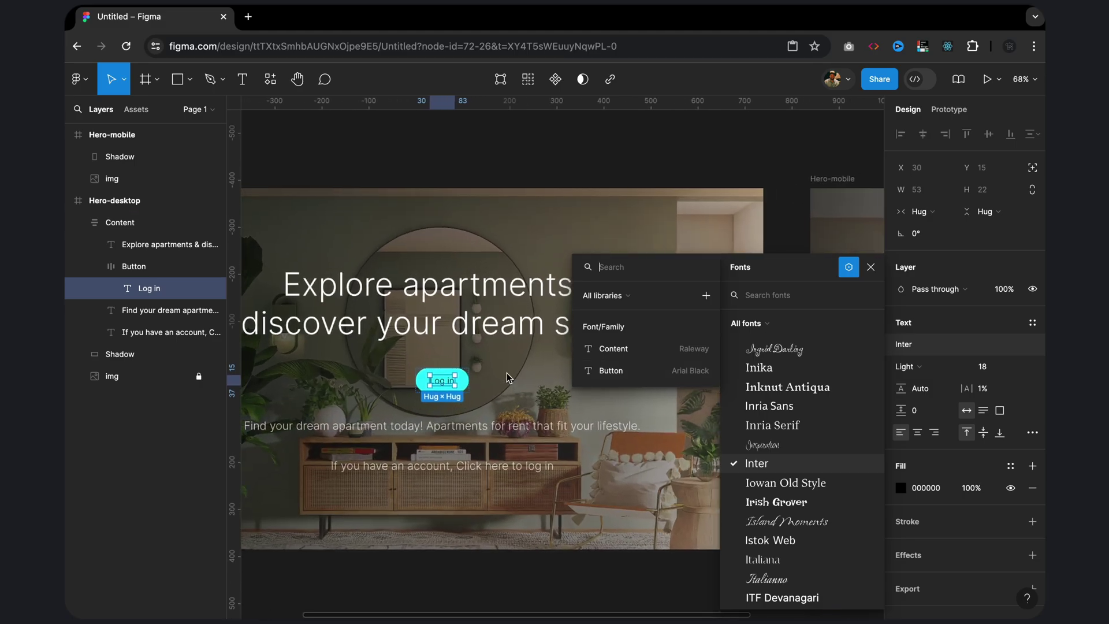
scroll(507, 378, up, 3)
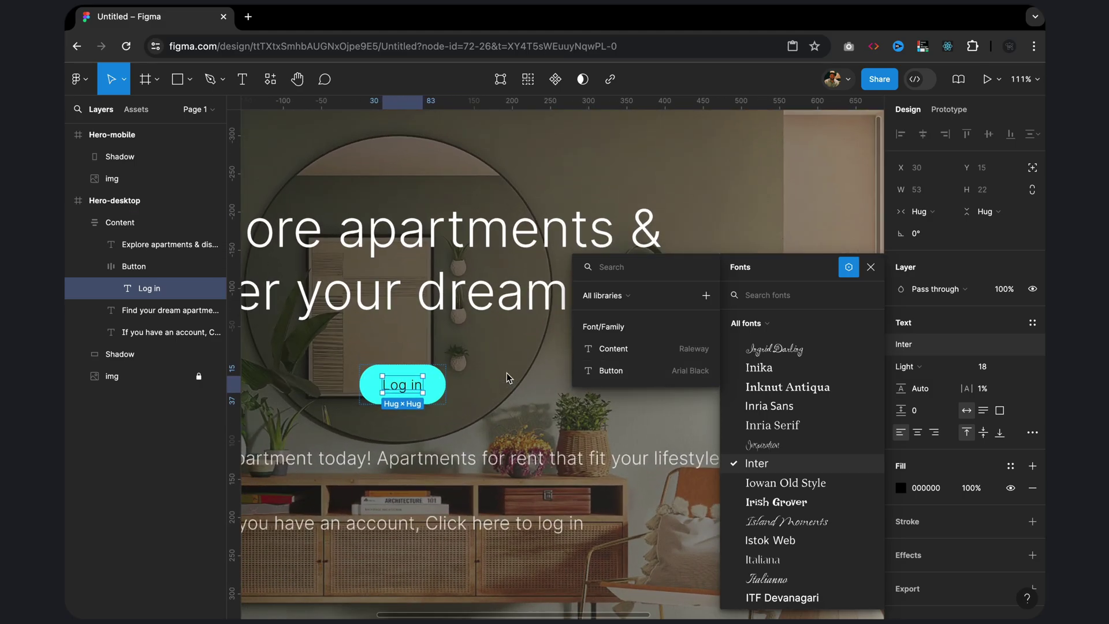
click(618, 370)
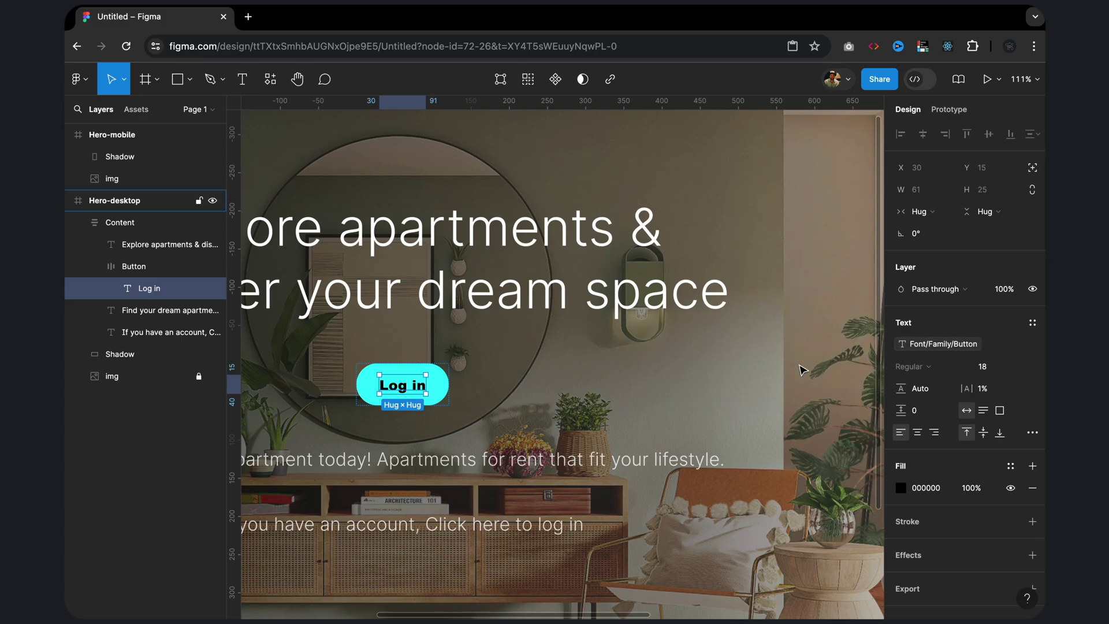
scroll(799, 366, down, 5)
click(728, 151)
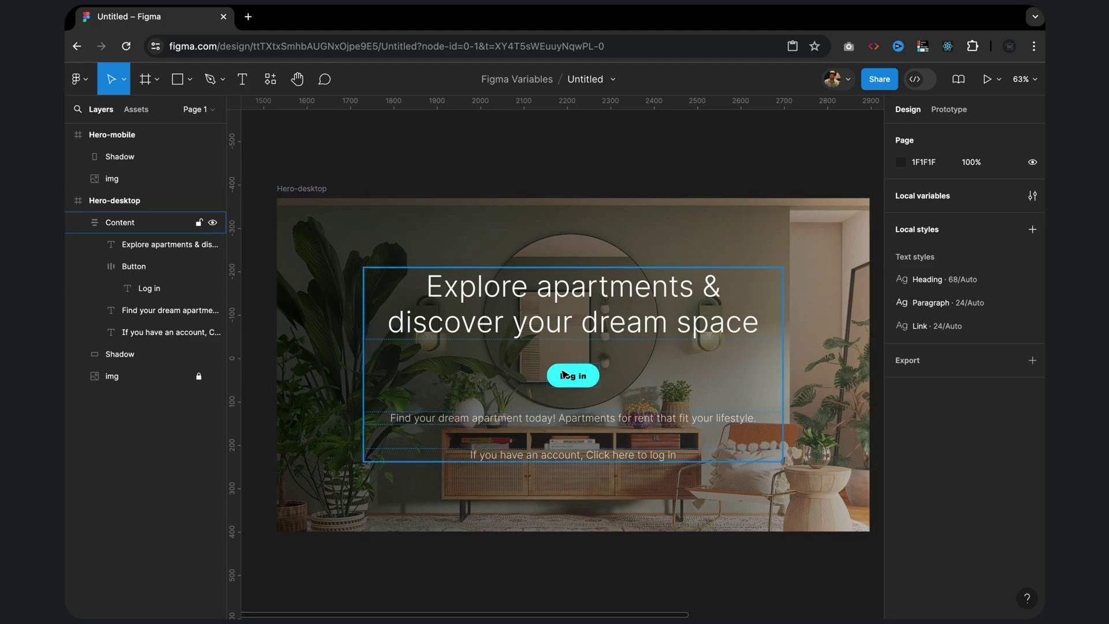
Step: Create a new string variable named Font/Content/CTA
click(693, 177)
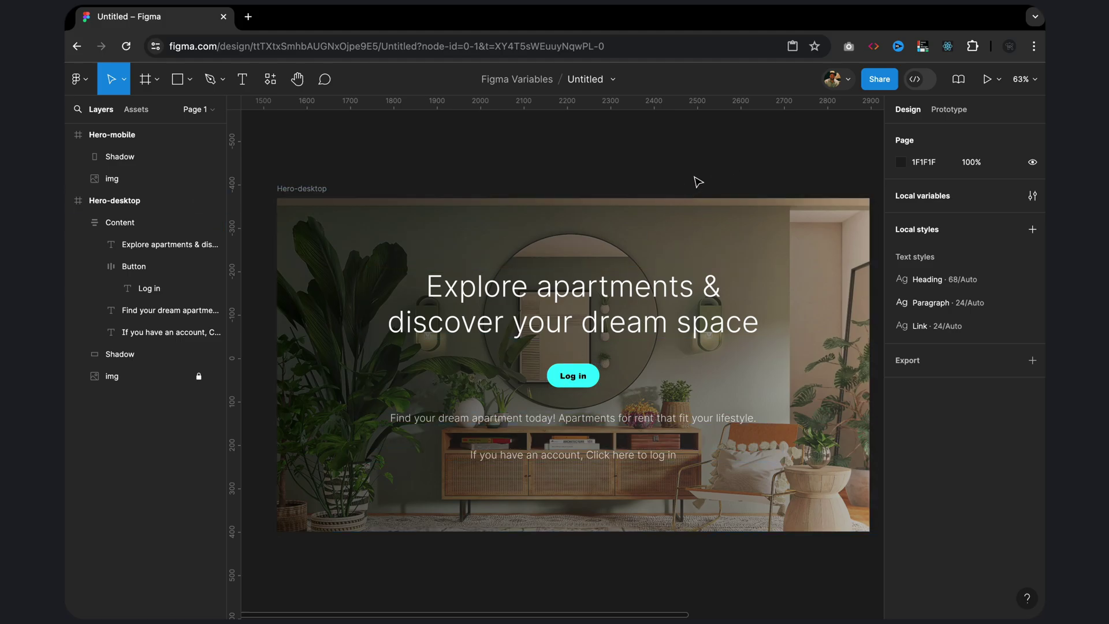
click(1033, 197)
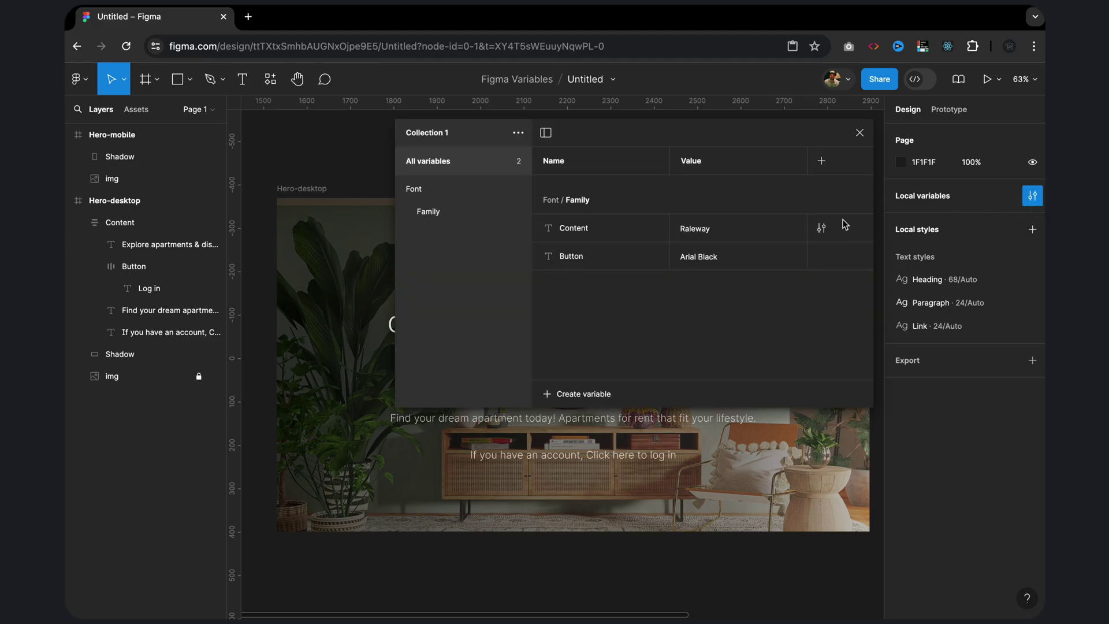
click(567, 396)
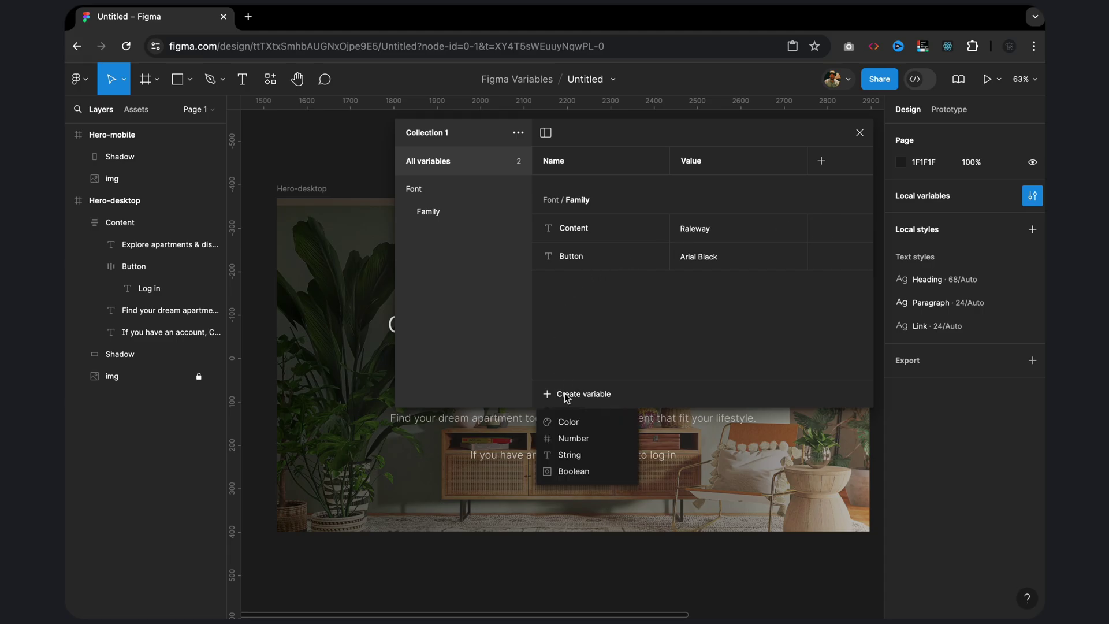
click(568, 456)
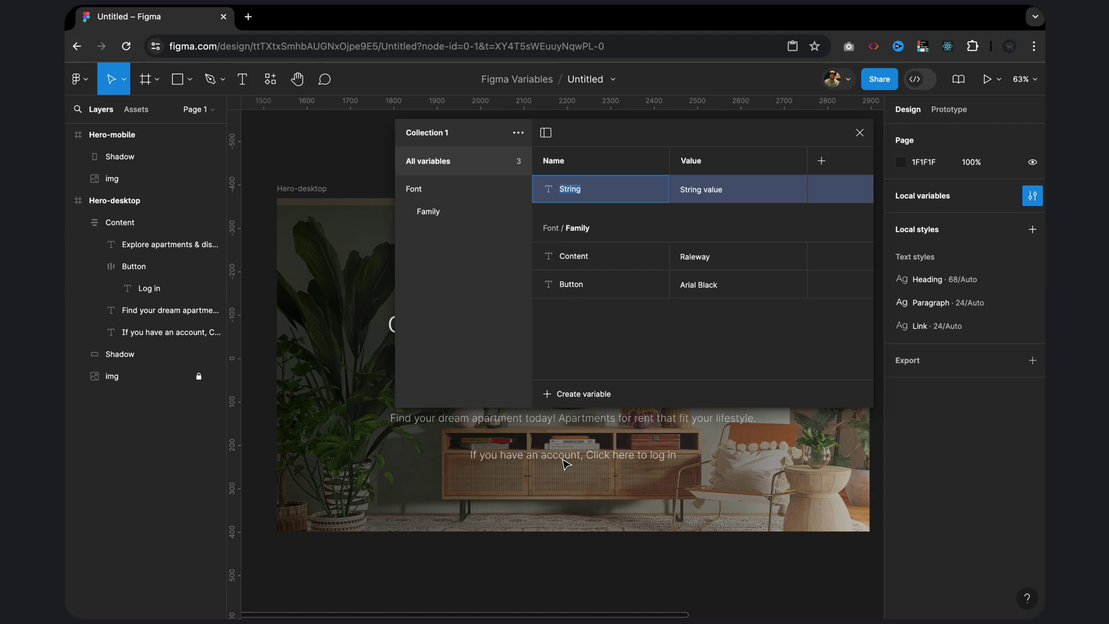
text(F)
text(ont/Content/CTA)
key(Tab)
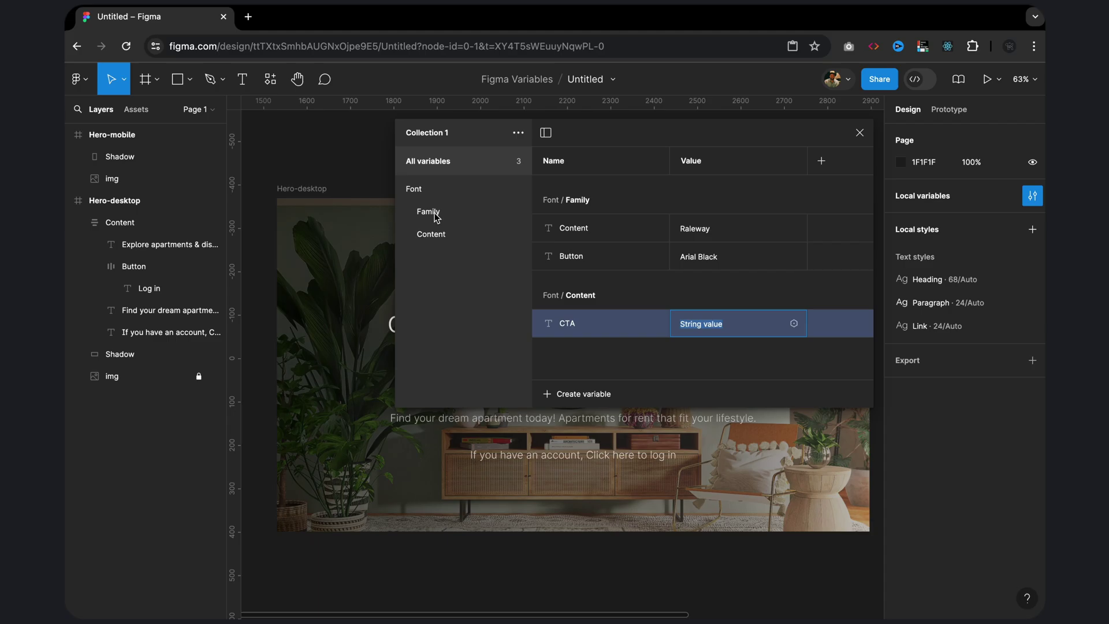
Step: Give CTA the value 'Create free account' and scope it to text content only
mouse_move(607, 323)
click(675, 328)
text(co)
text(unt)
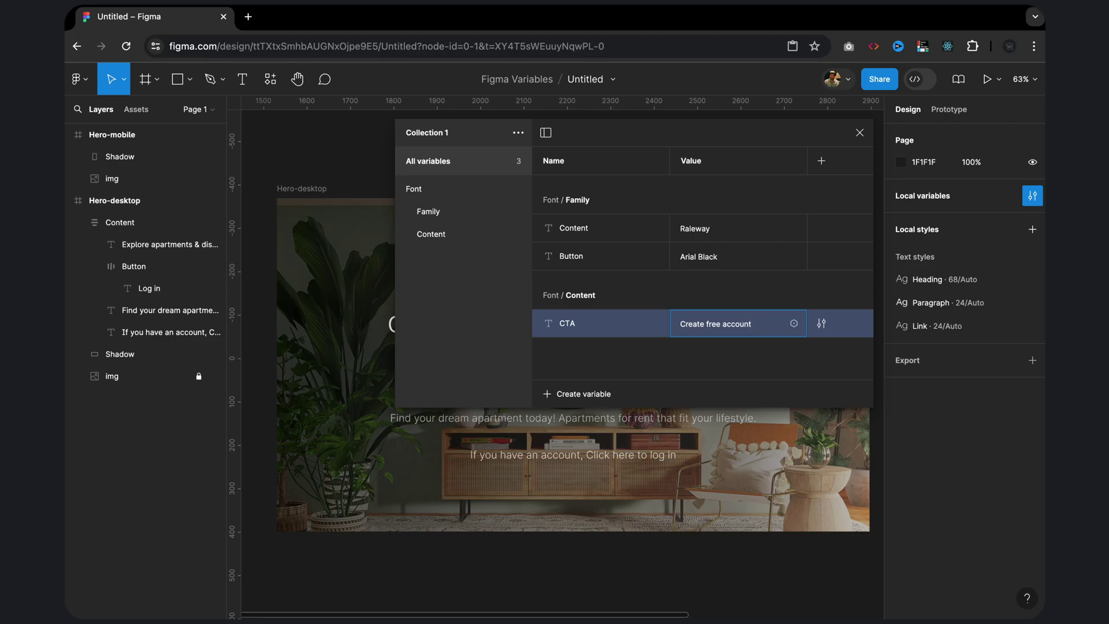
click(822, 327)
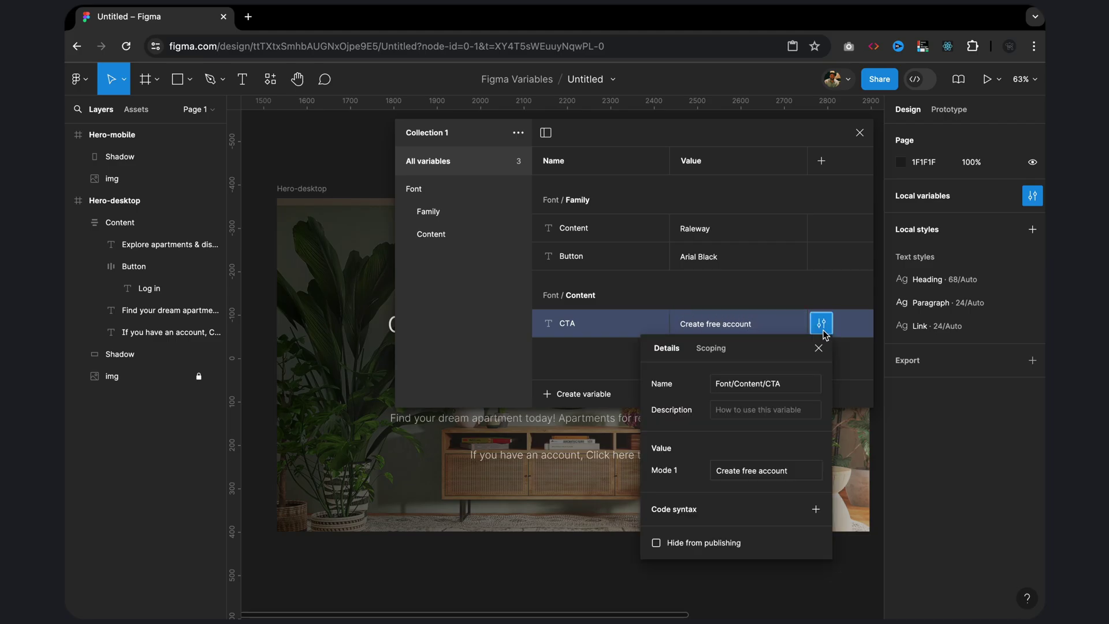
click(716, 350)
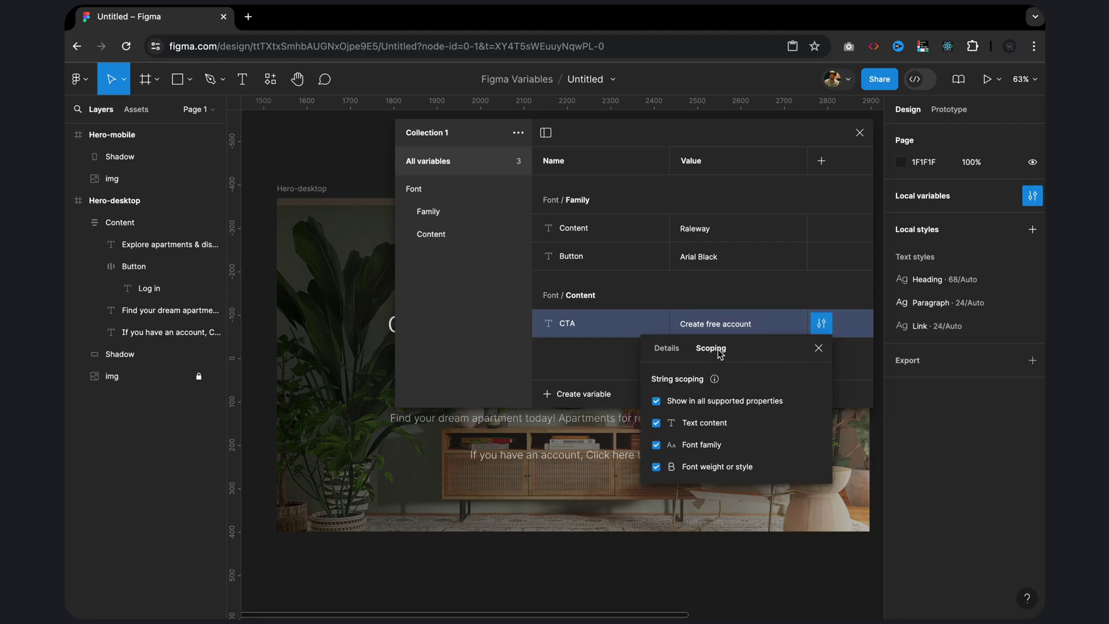
click(656, 401)
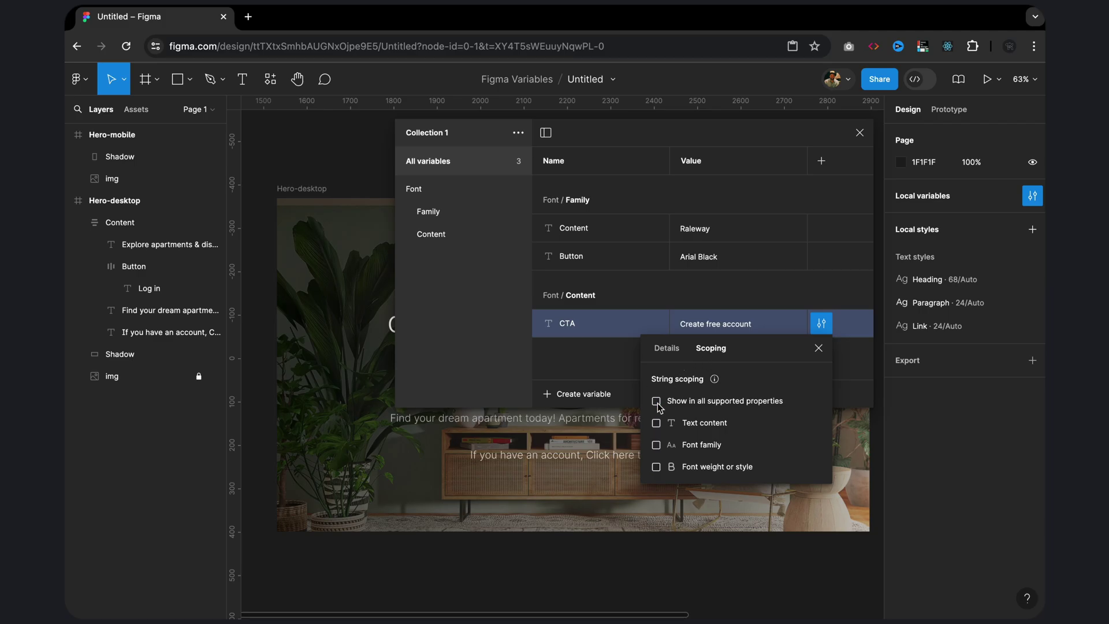
click(687, 426)
click(818, 349)
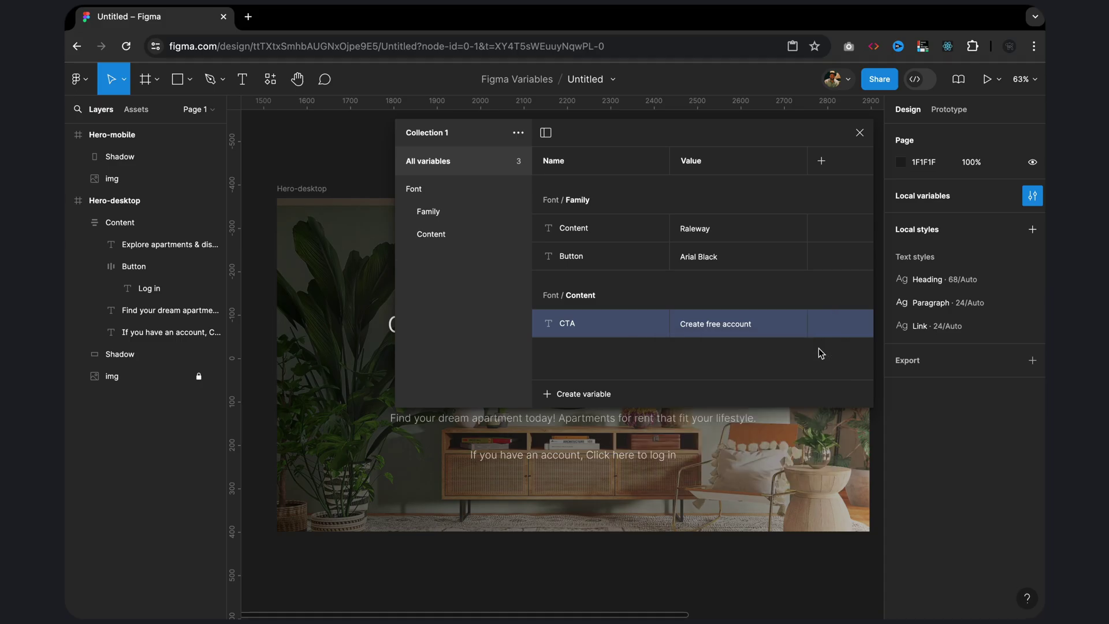
click(859, 133)
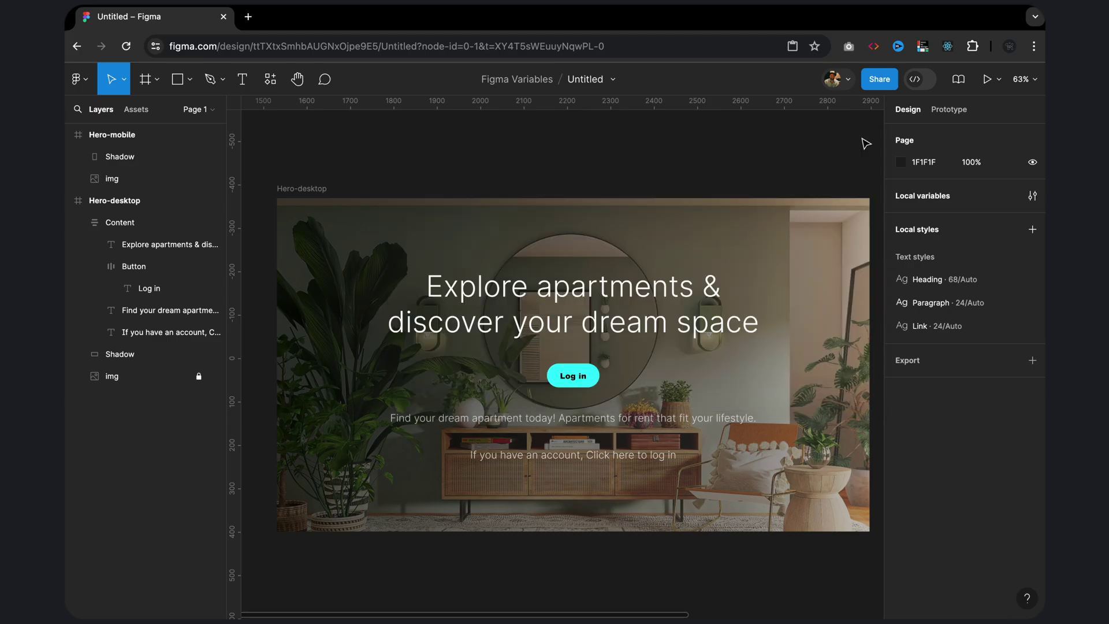
Step: Bind the Log in button label to Font/Content/CTA so it reads 'Create free account'
double_click(576, 381)
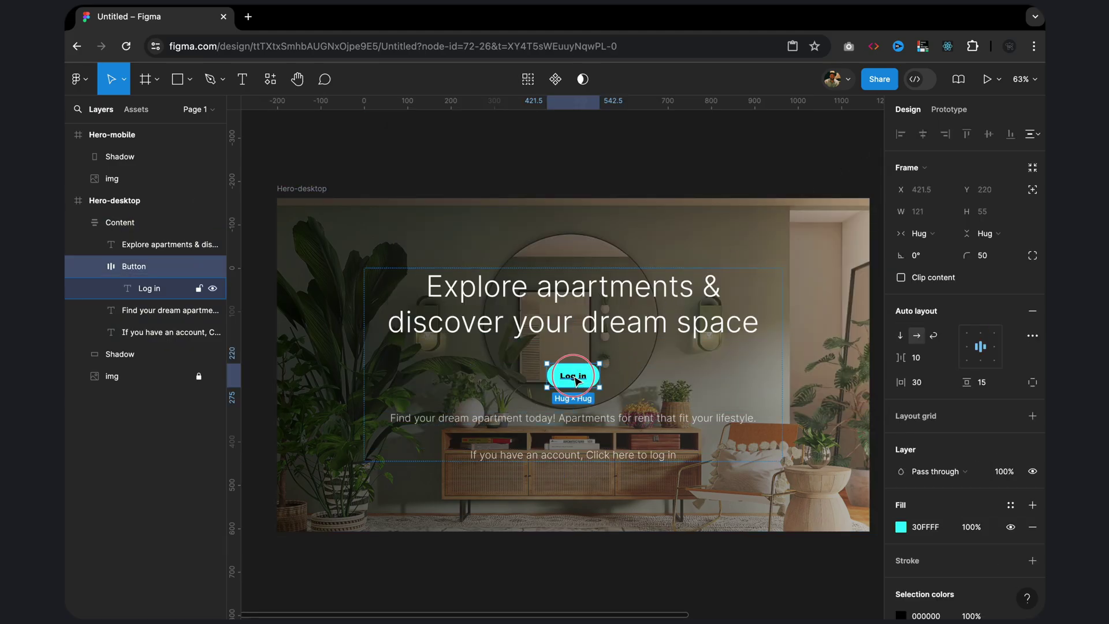
double_click(576, 381)
scroll(579, 382, up, 3)
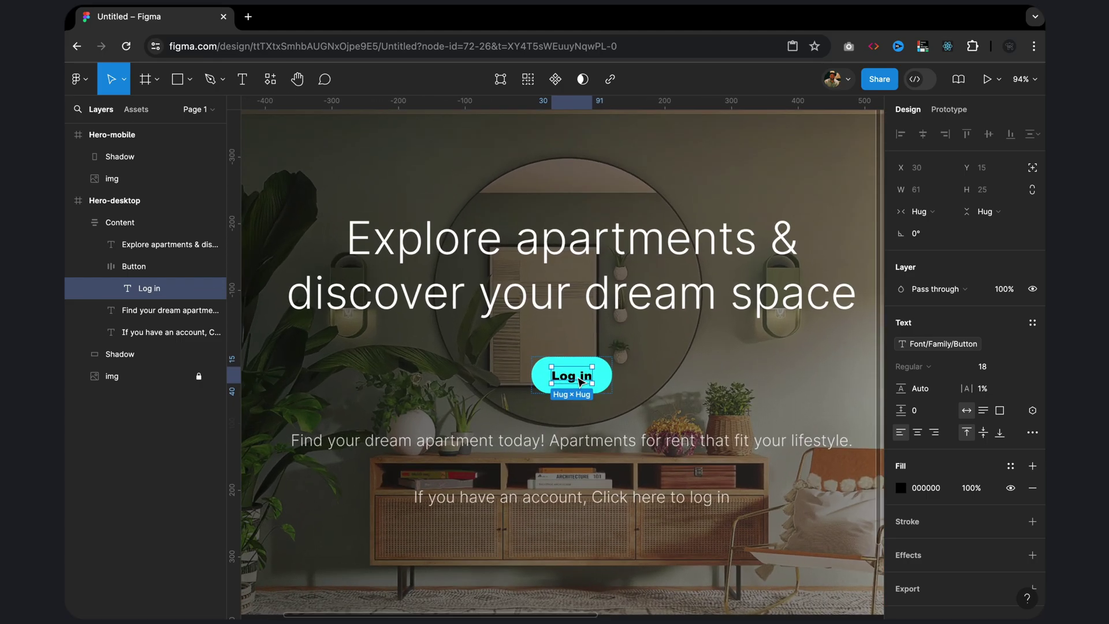
scroll(580, 381, up, 3)
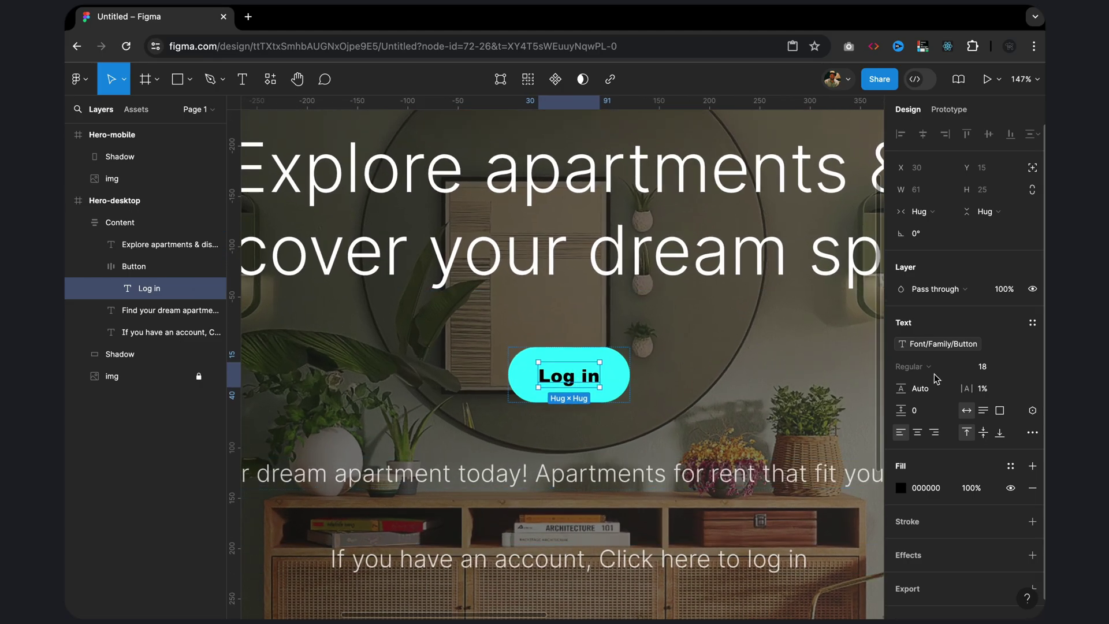
click(1029, 415)
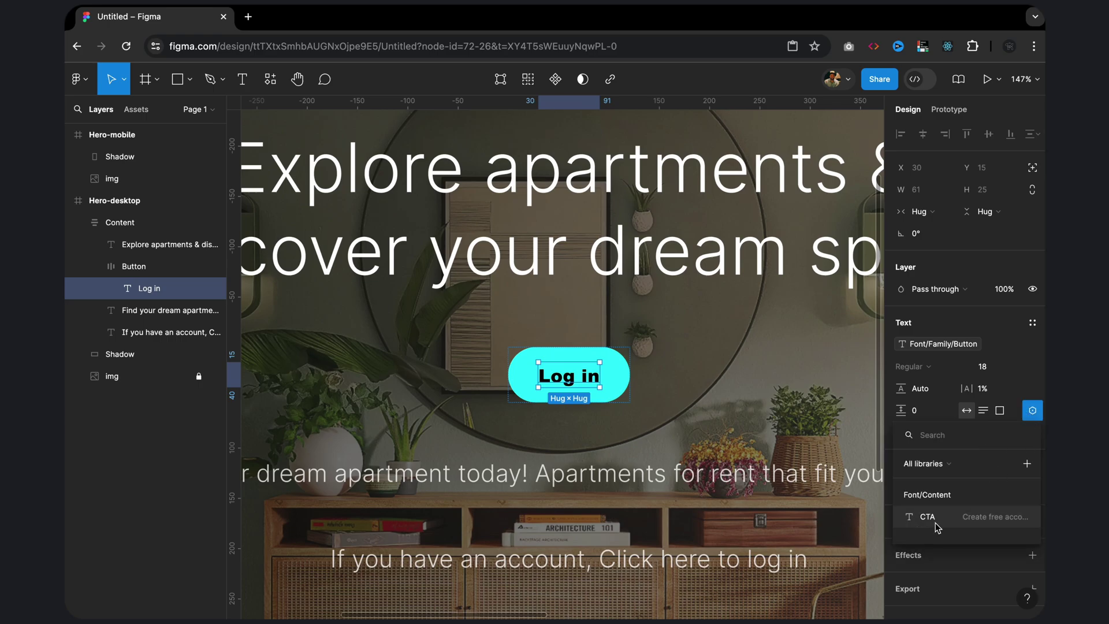
click(994, 519)
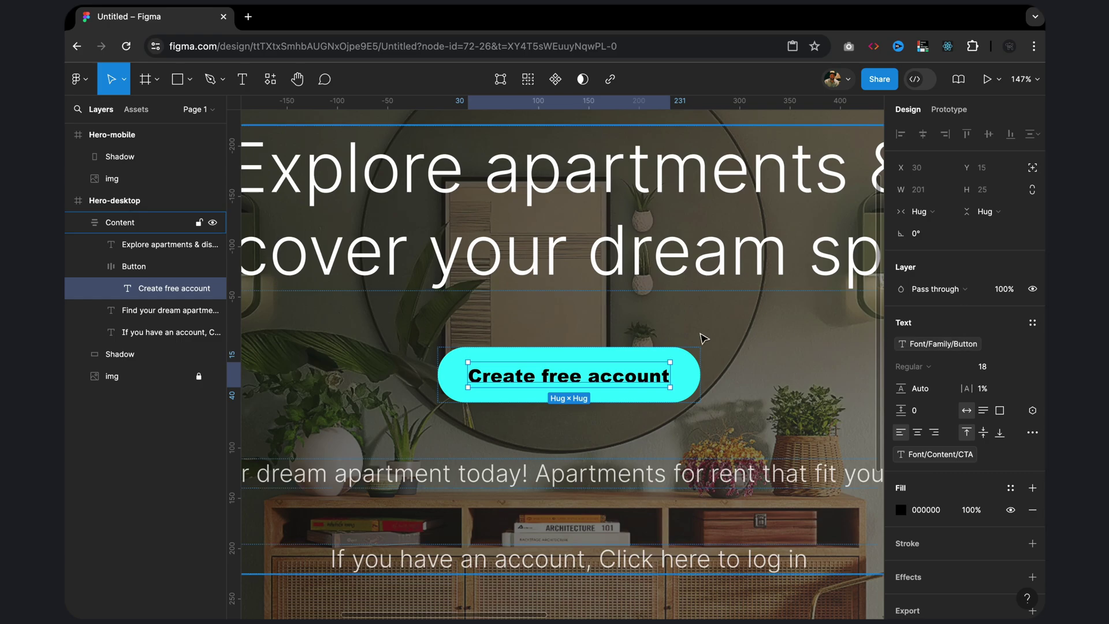
scroll(703, 338, down, 3)
scroll(704, 338, down, 3)
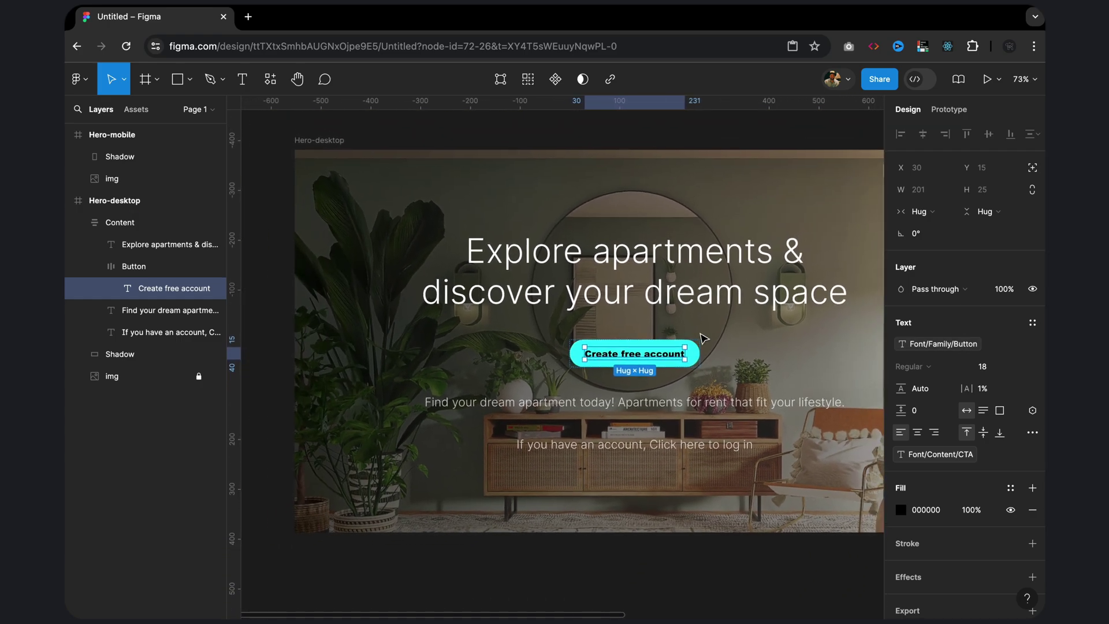
scroll(703, 338, down, 1)
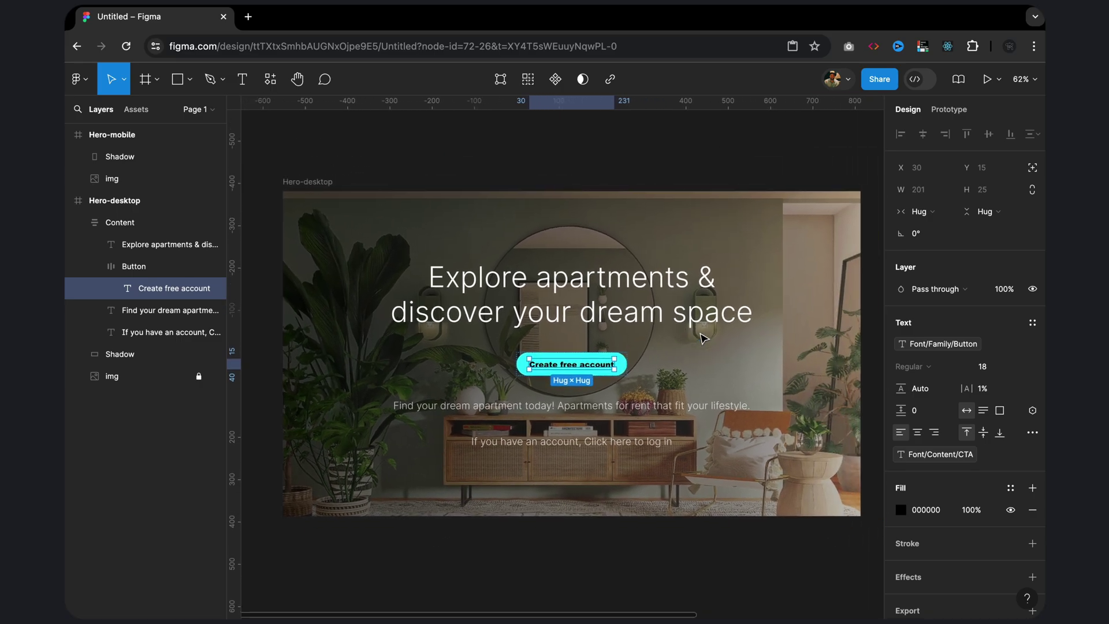
click(732, 184)
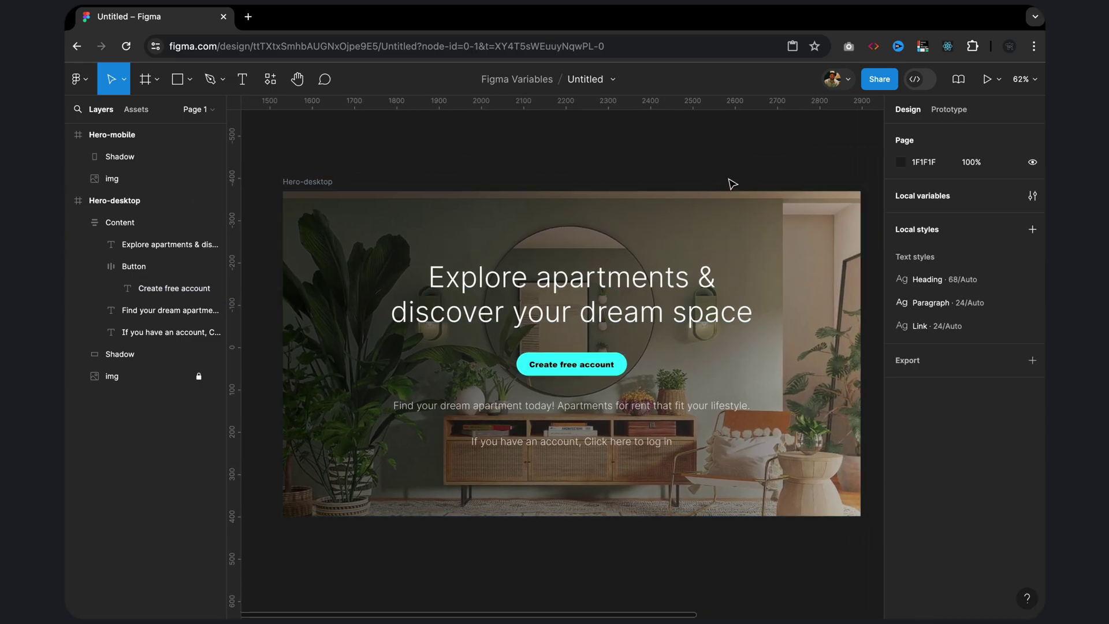
Step: Create a string variable named Font/Weight/Bold Italic with the value Bold Italic
click(1032, 196)
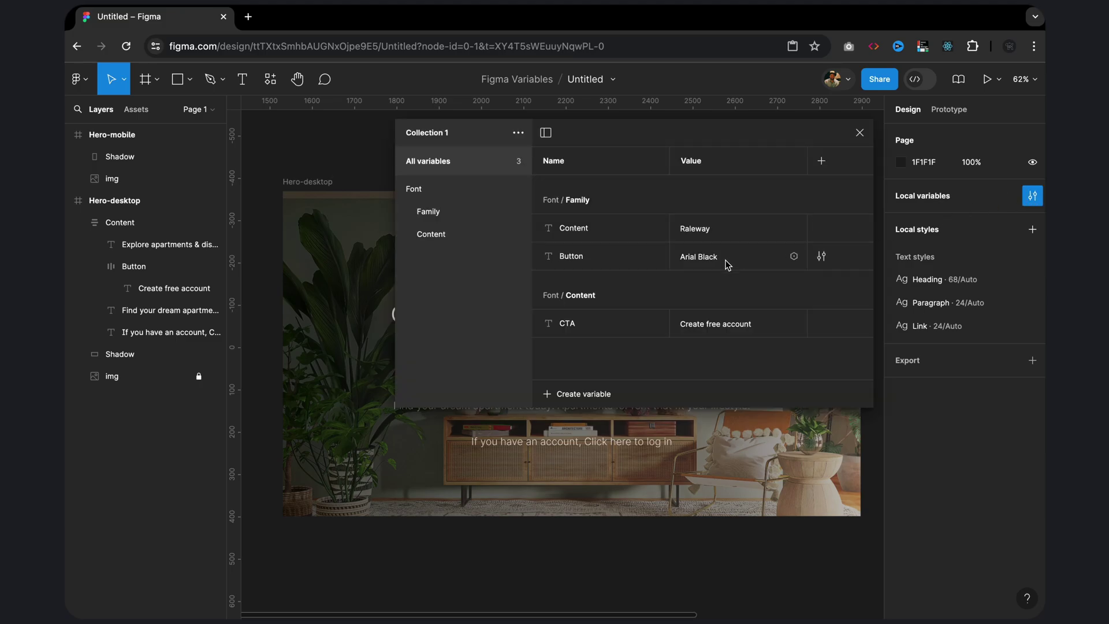
click(570, 395)
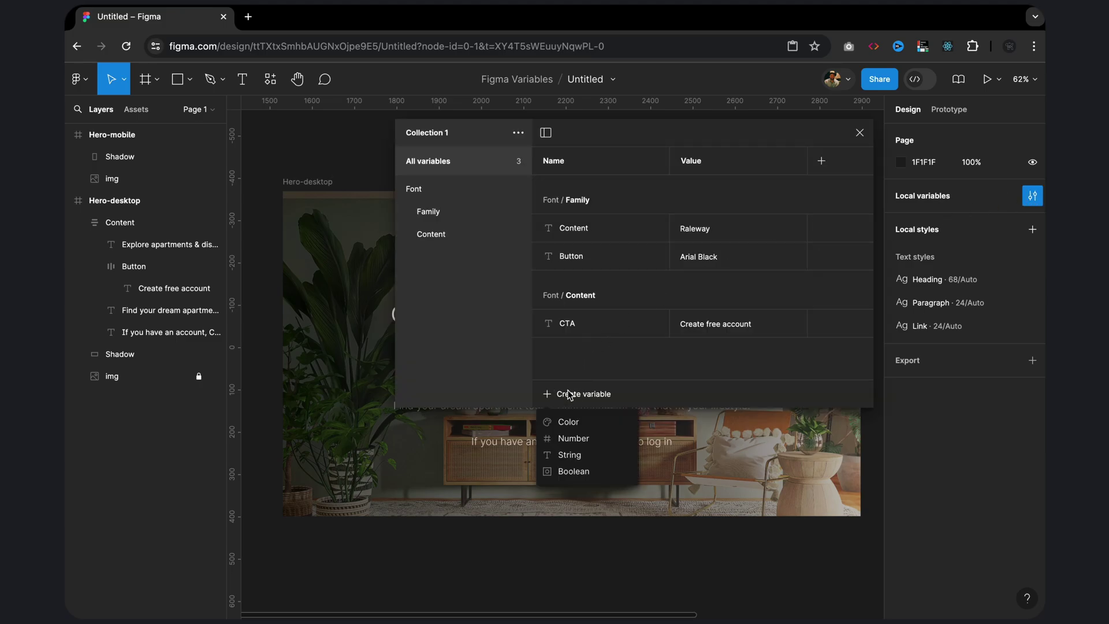
click(569, 456)
text(Font/)
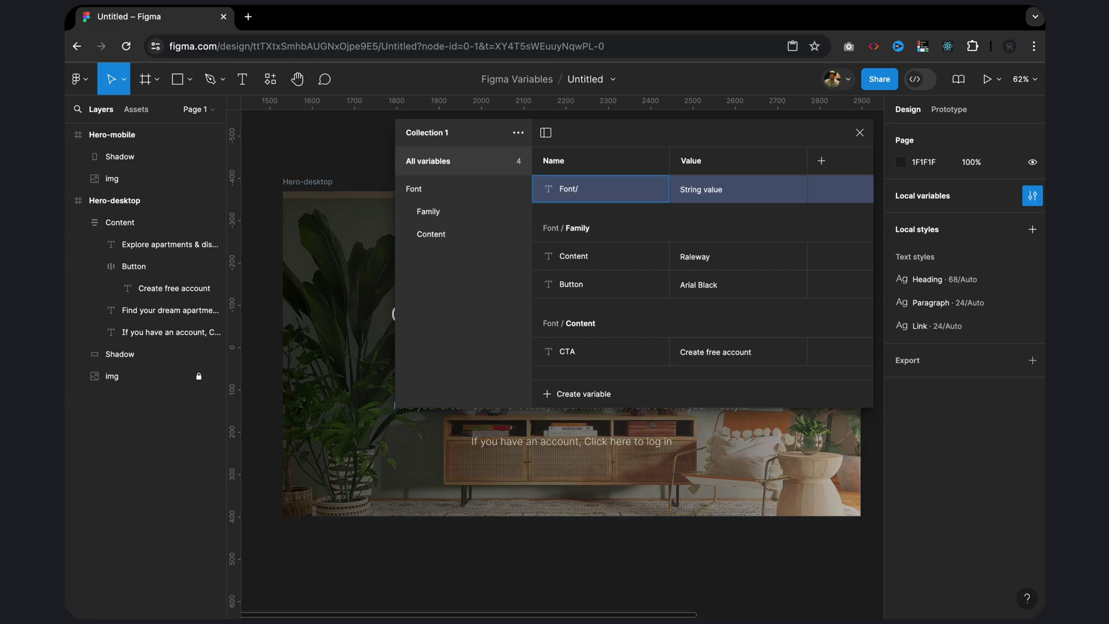
text(ght/B)
text(old Italic)
key(Return)
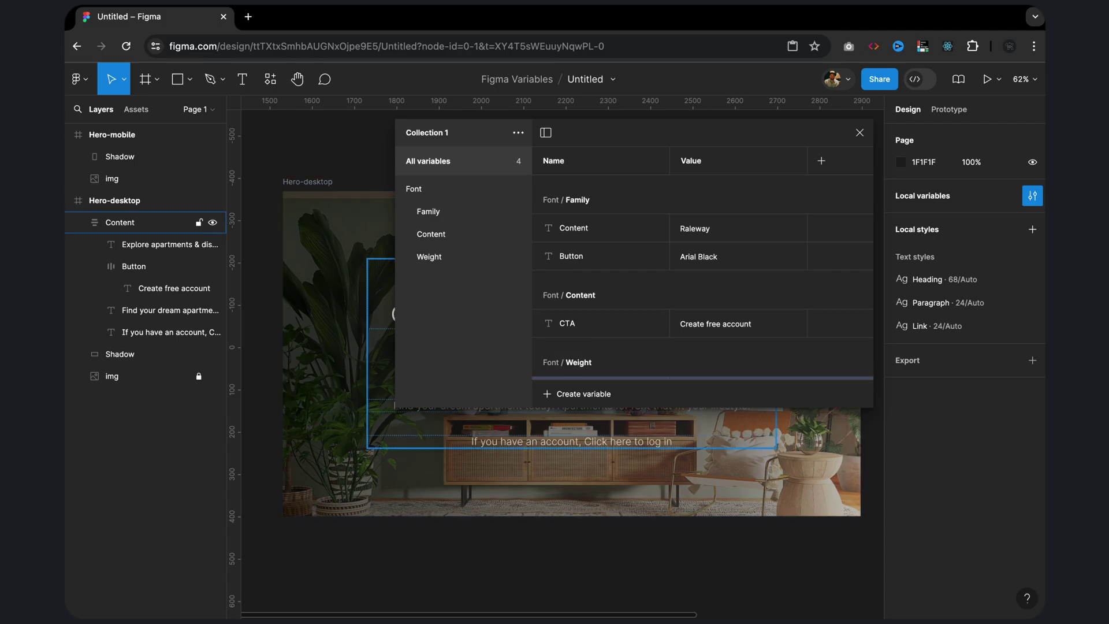
drag(630, 407, 631, 502)
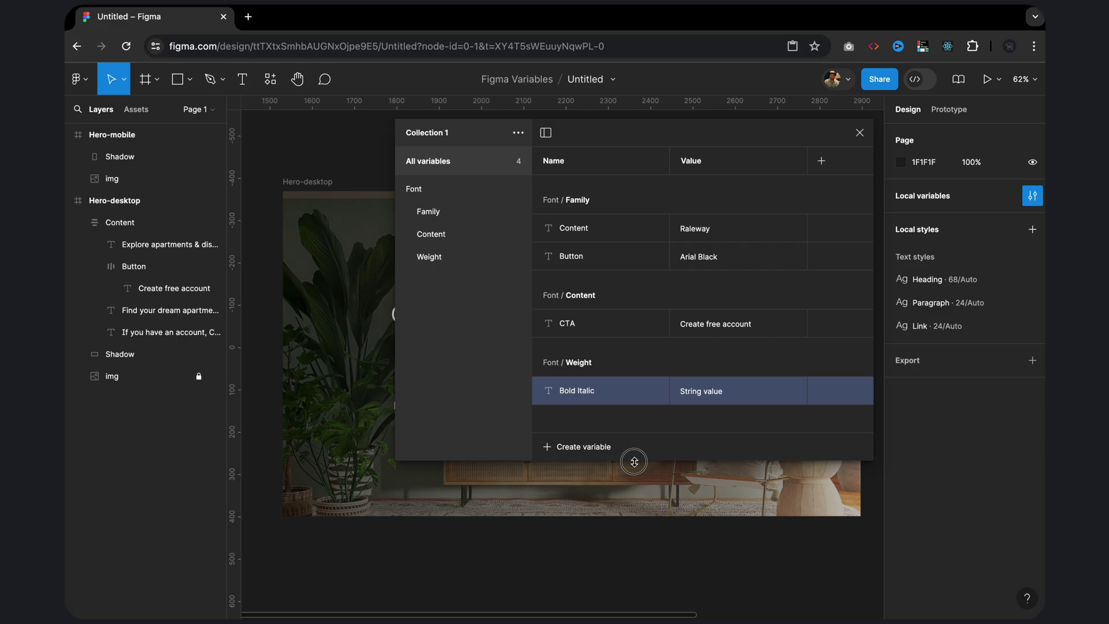
double_click(706, 390)
text(Bold Italic)
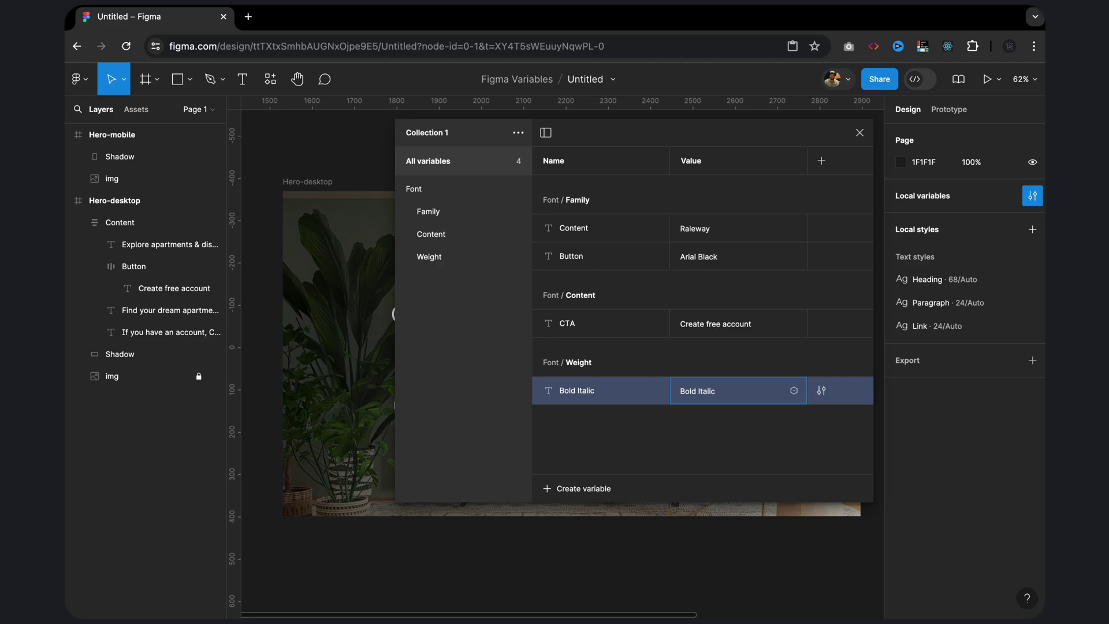
Step: Limit the Bold Italic variable's scoping to font weight or style only
click(822, 390)
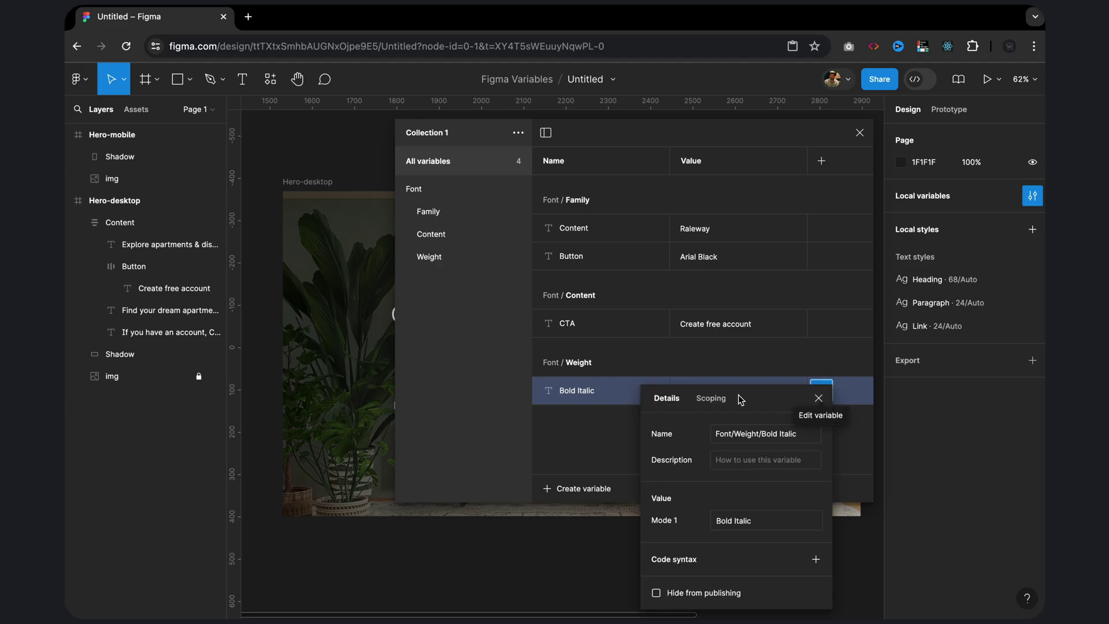
click(711, 398)
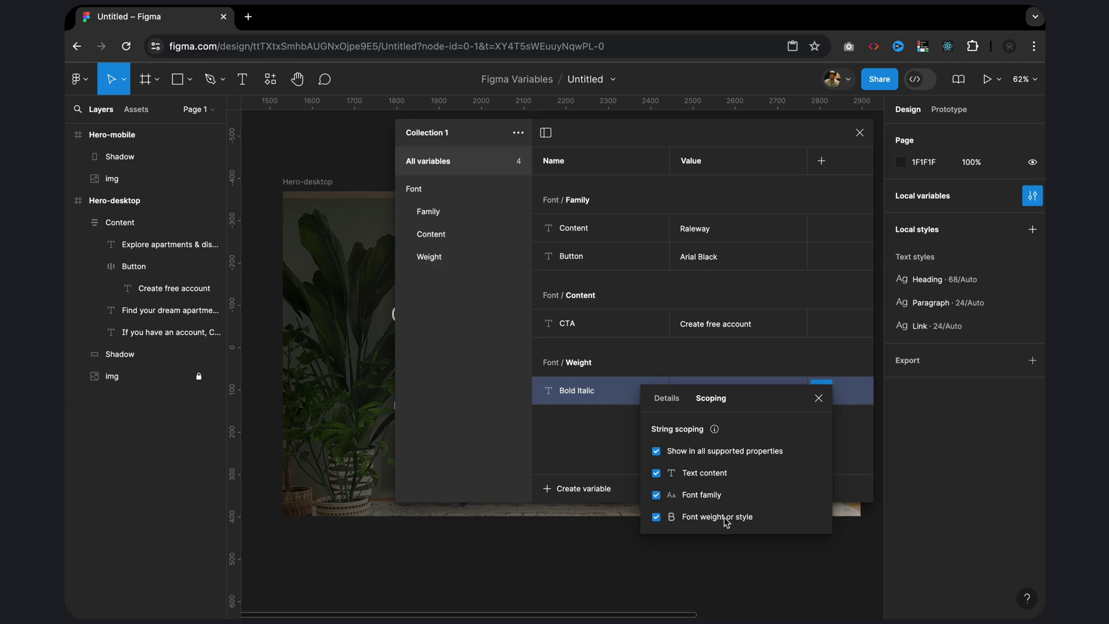
click(657, 451)
click(657, 515)
click(819, 398)
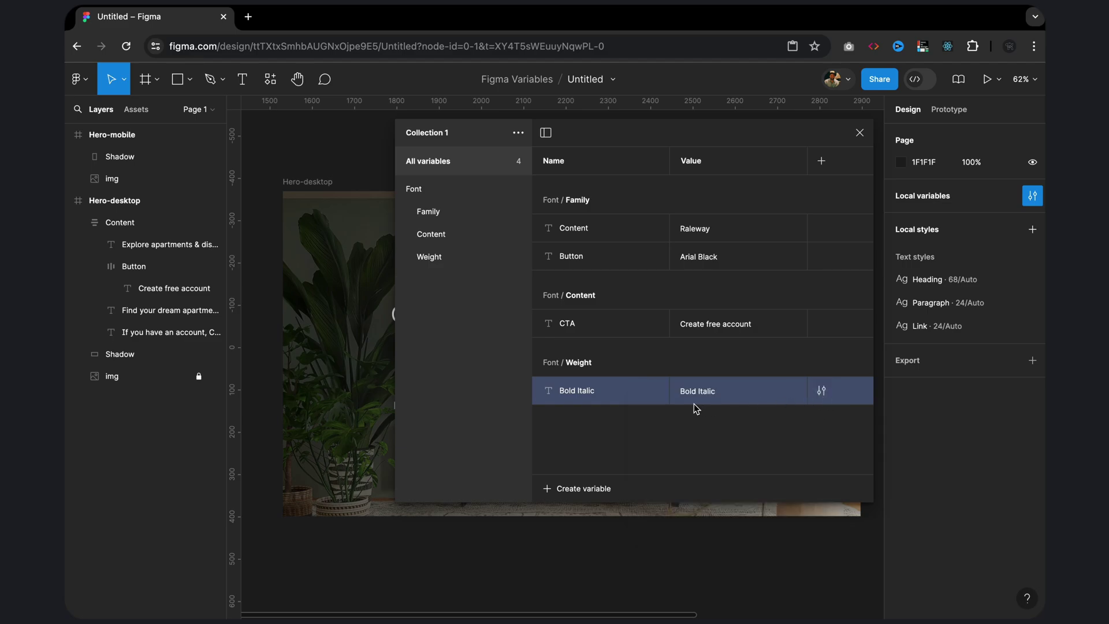
click(593, 487)
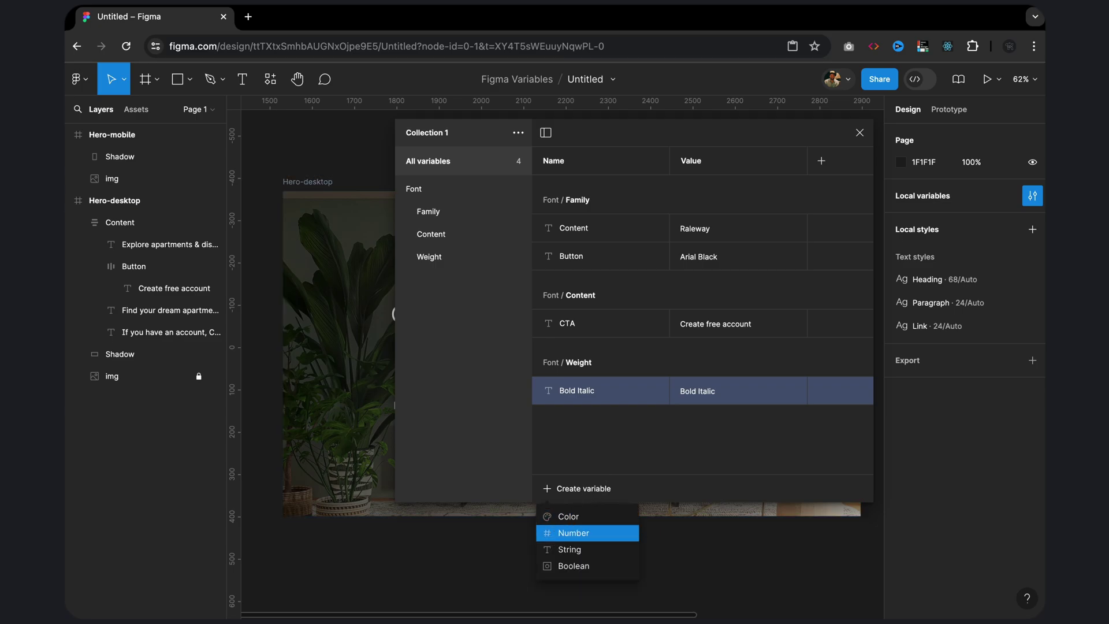
Step: Create a number variable Font/Weight/400 with the value 400
click(566, 535)
text(Font/)
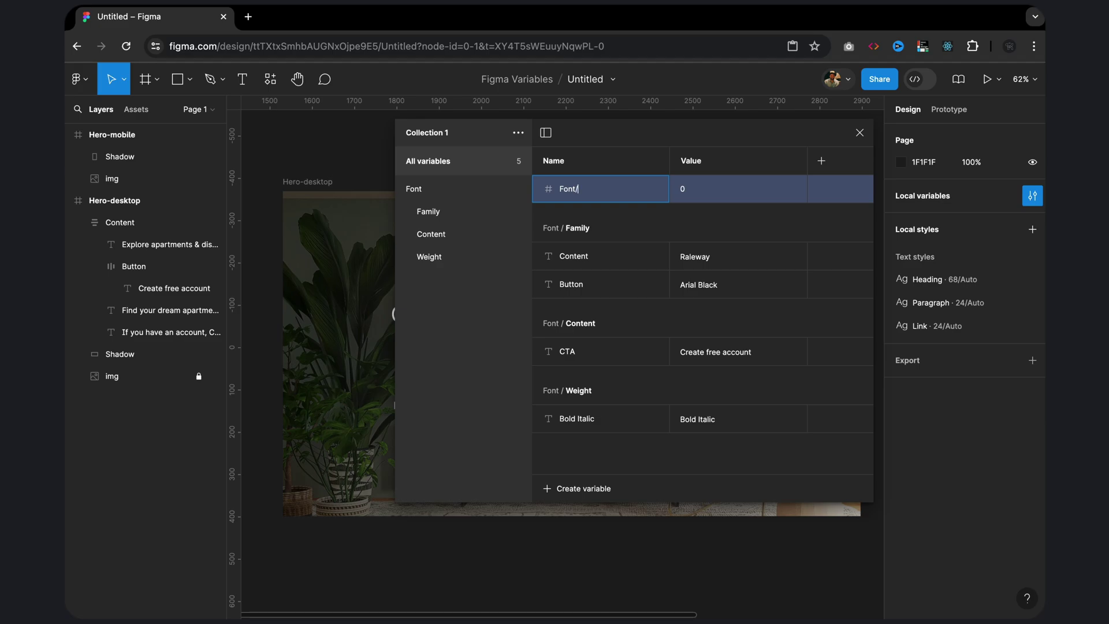
text(Weight/400)
click(688, 192)
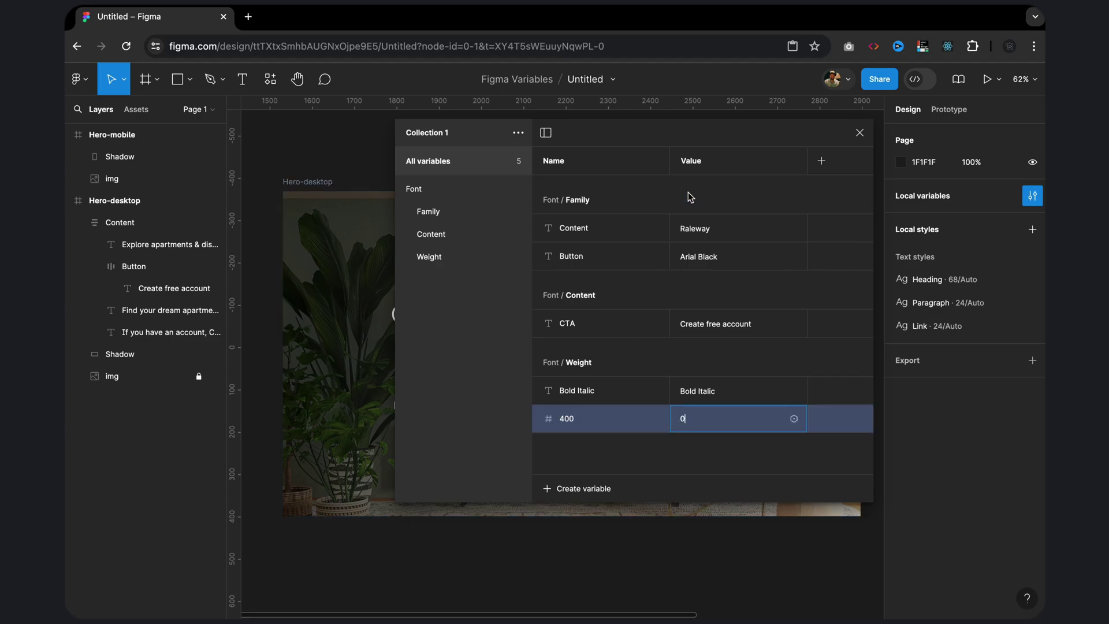
text(00)
Step: Scope the 400 variable to font weight only and close Local variables
click(822, 414)
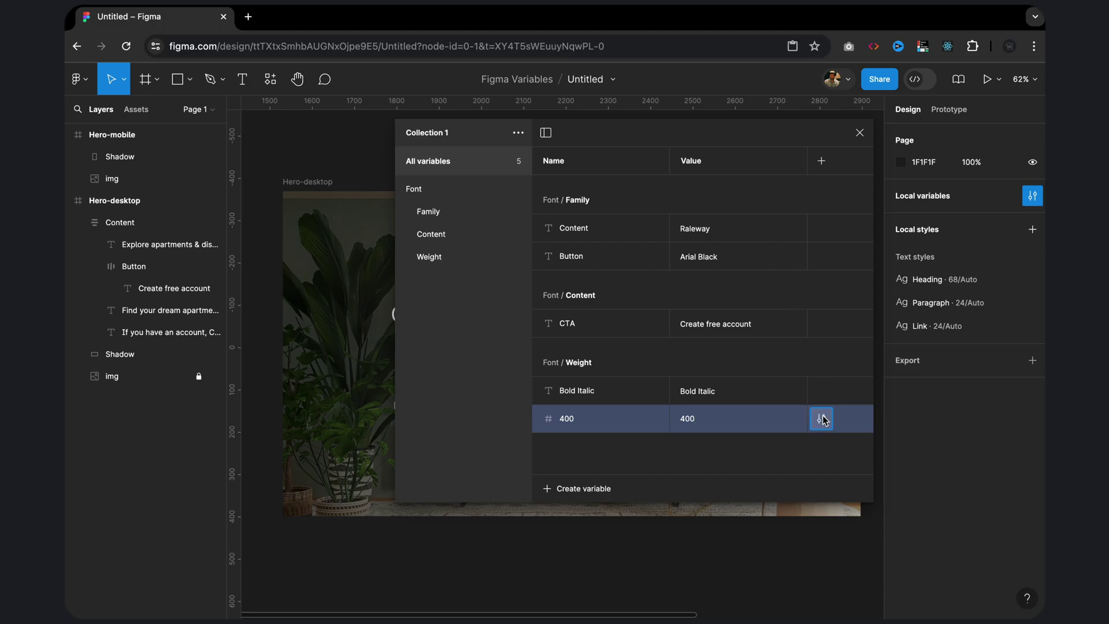
click(708, 400)
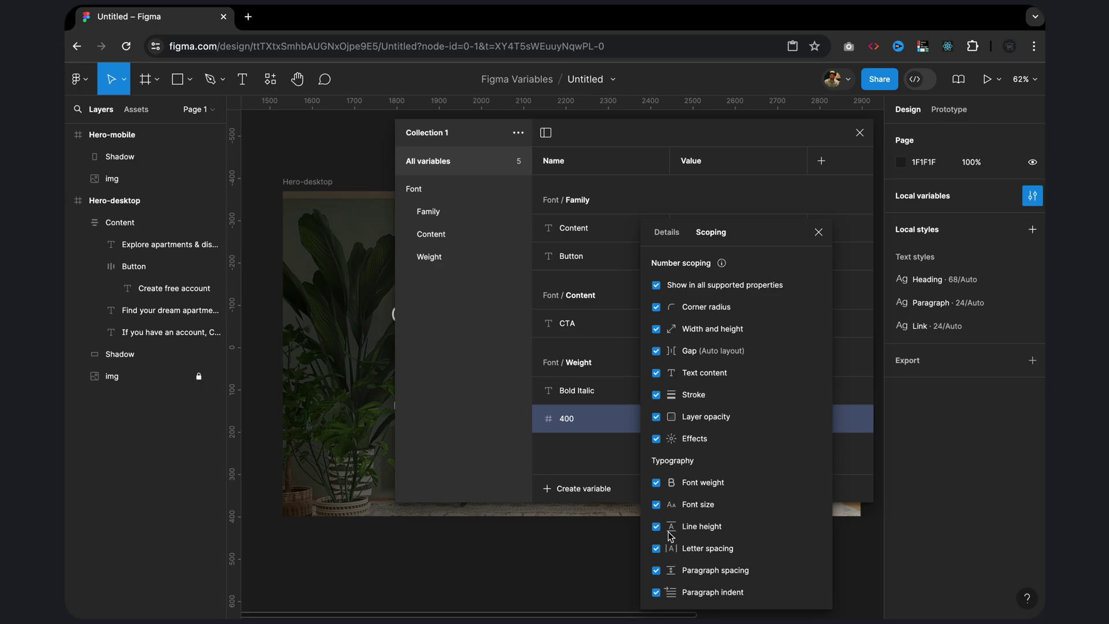
click(656, 286)
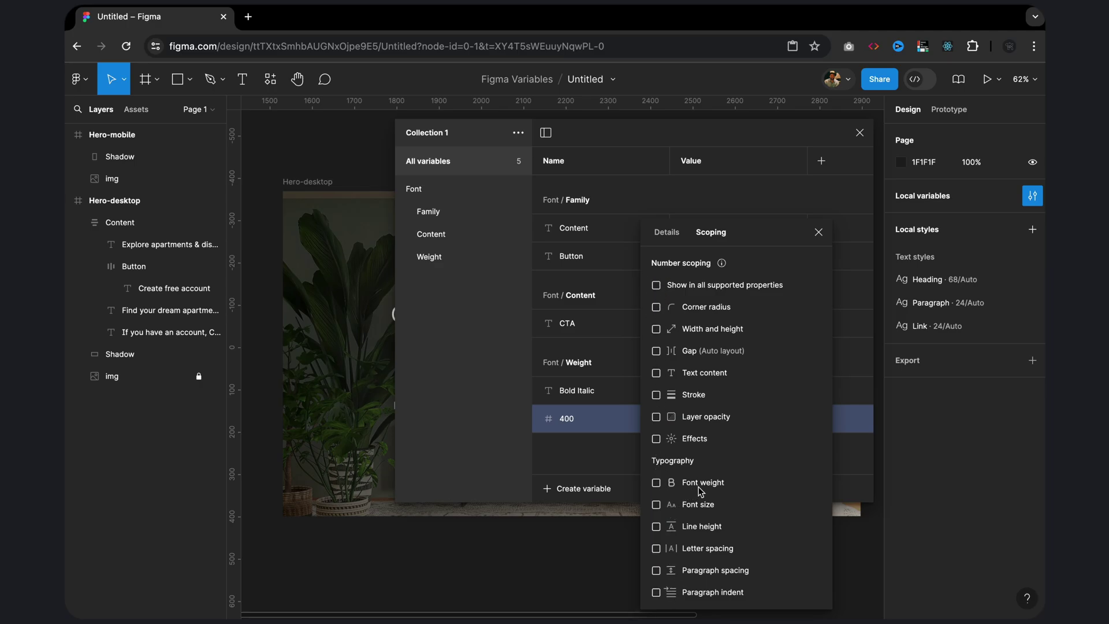
click(657, 483)
click(818, 232)
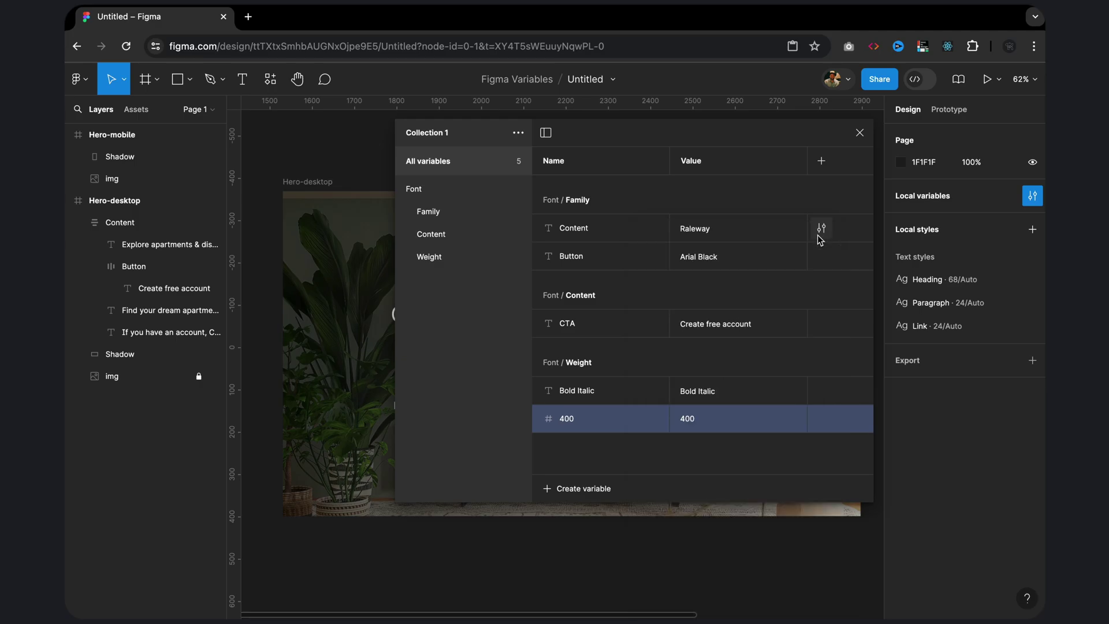
click(861, 132)
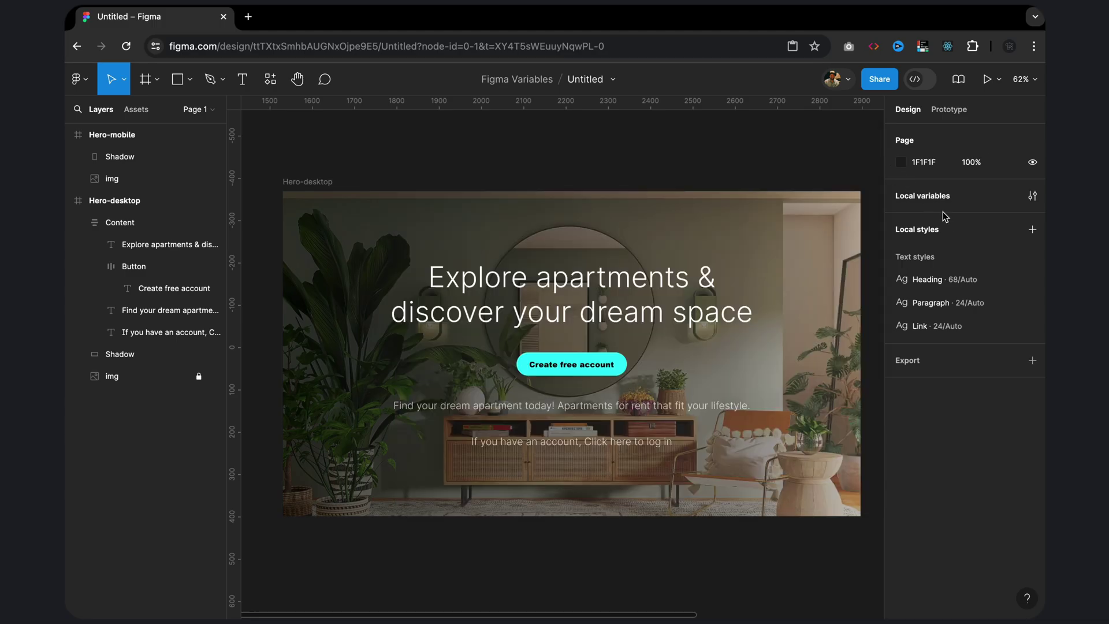
Step: Bind the Heading and Paragraph text styles' font weight to Font/Weight/400
click(1032, 280)
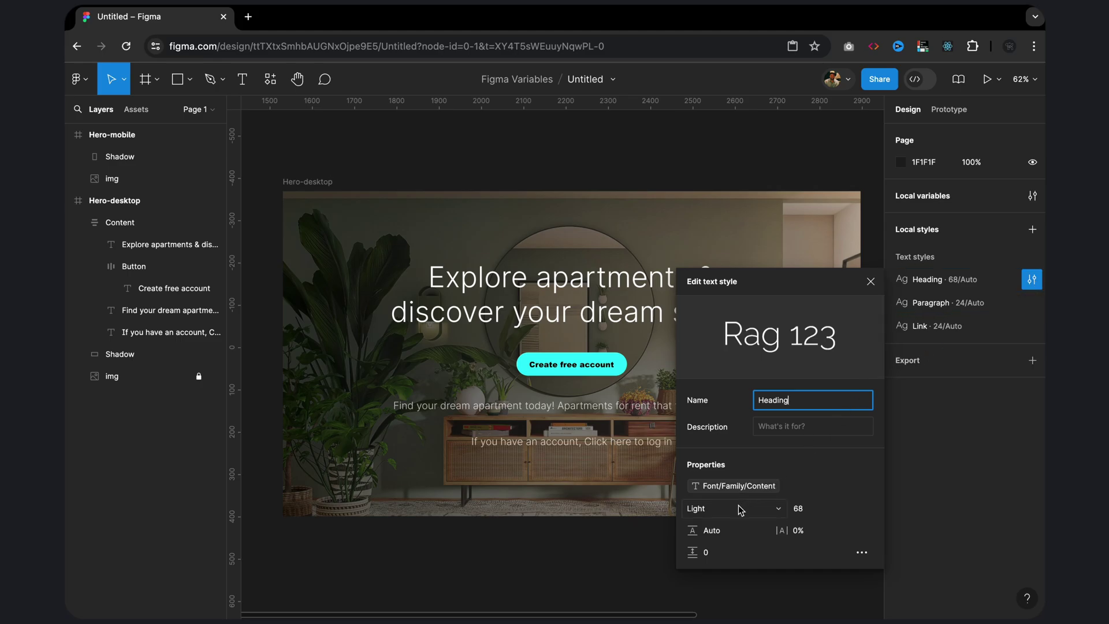
click(758, 509)
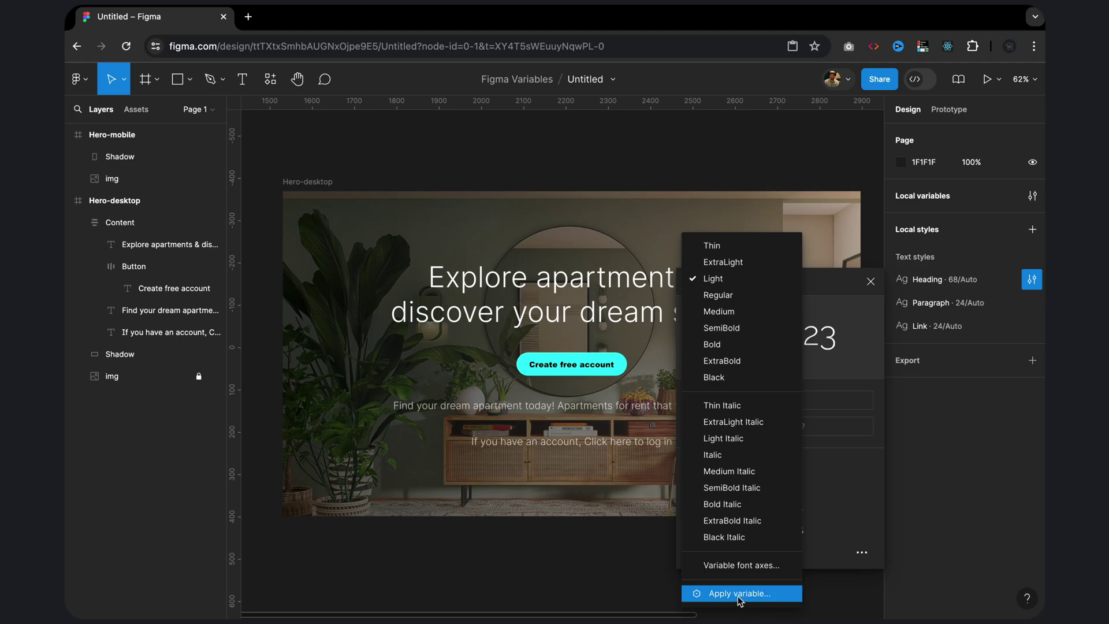
click(740, 600)
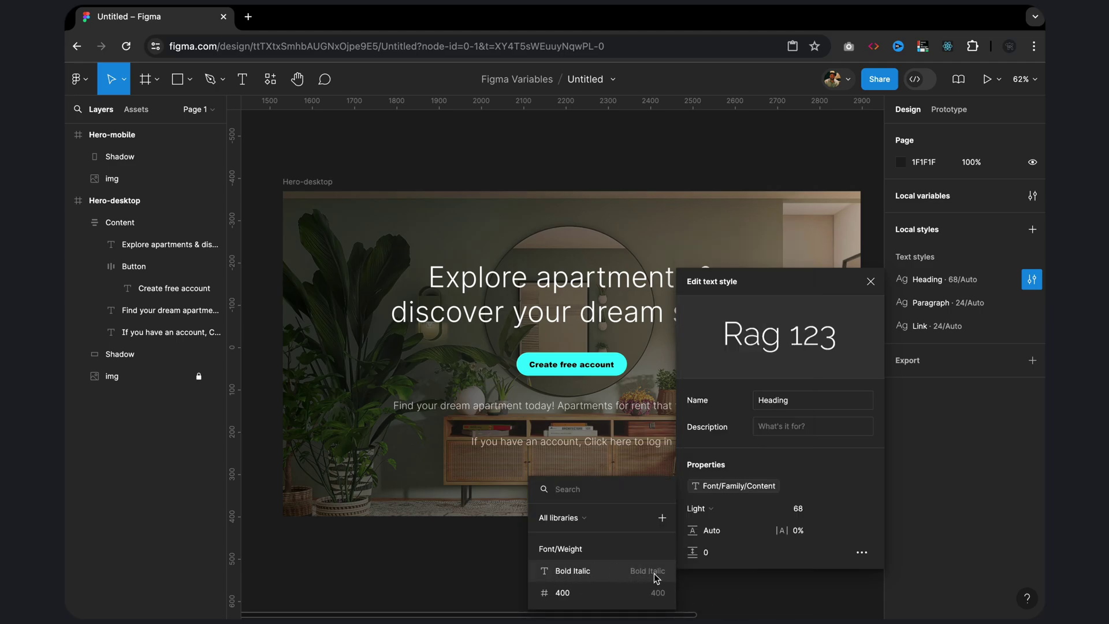
click(577, 599)
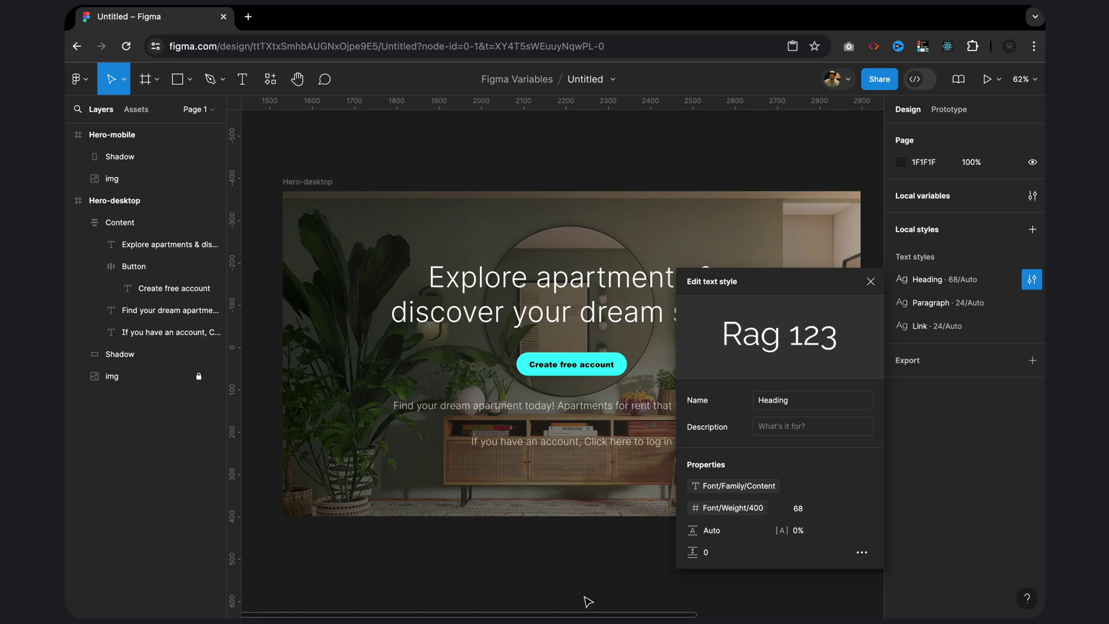
click(1031, 302)
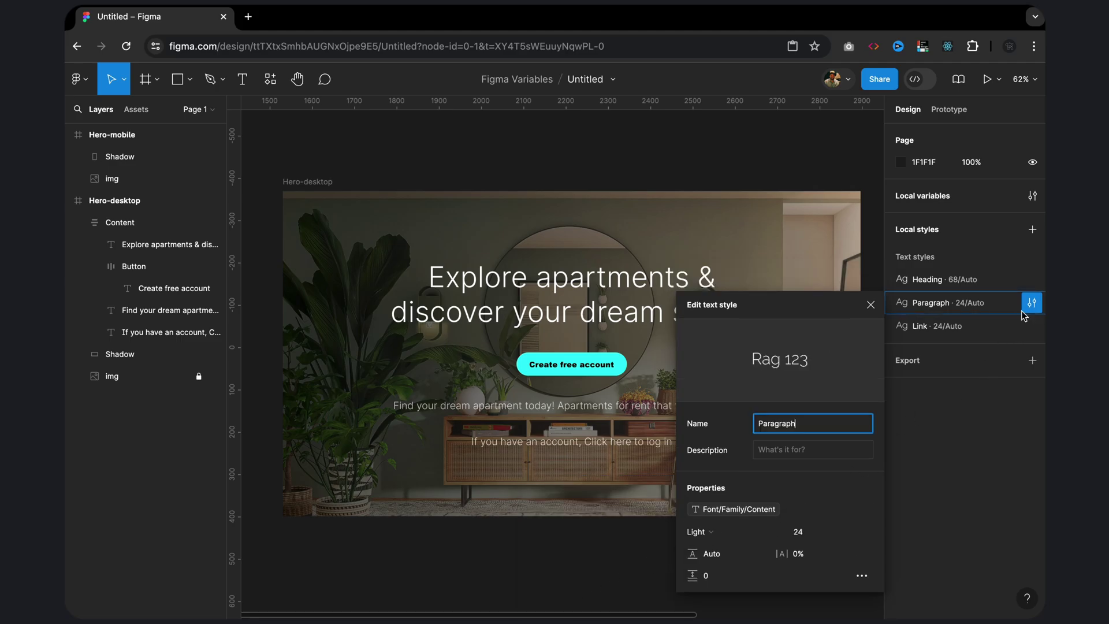
click(729, 532)
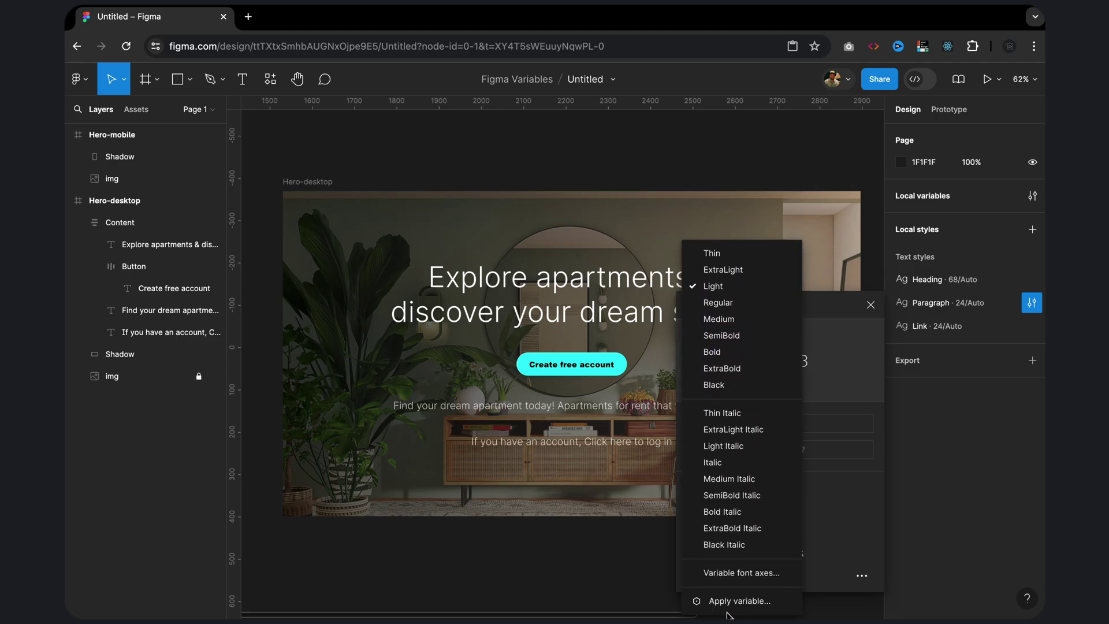
click(719, 601)
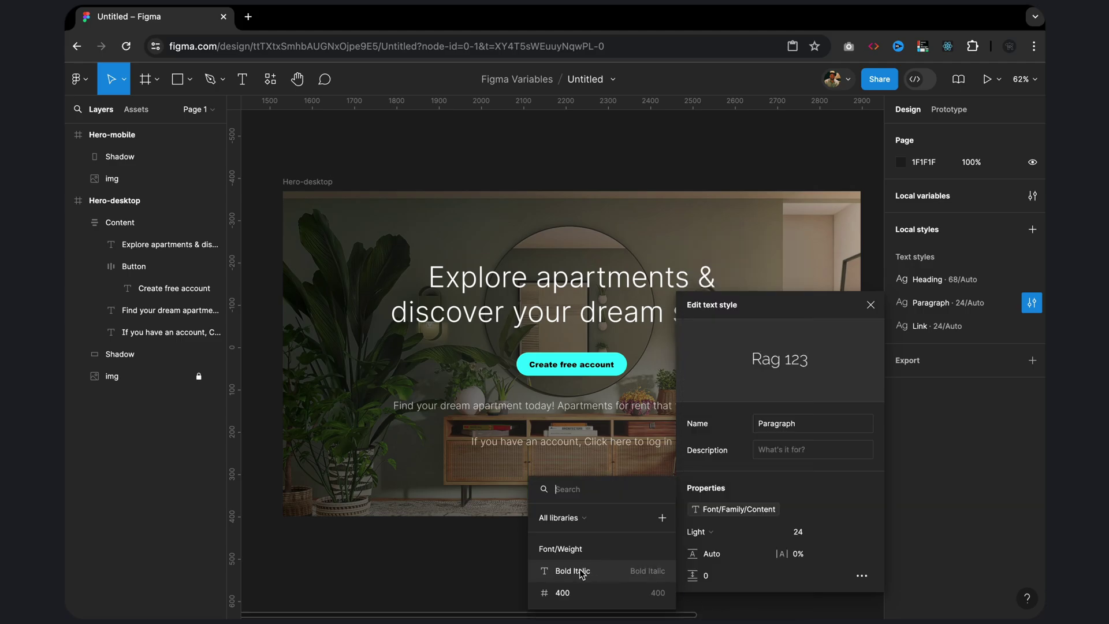
click(562, 595)
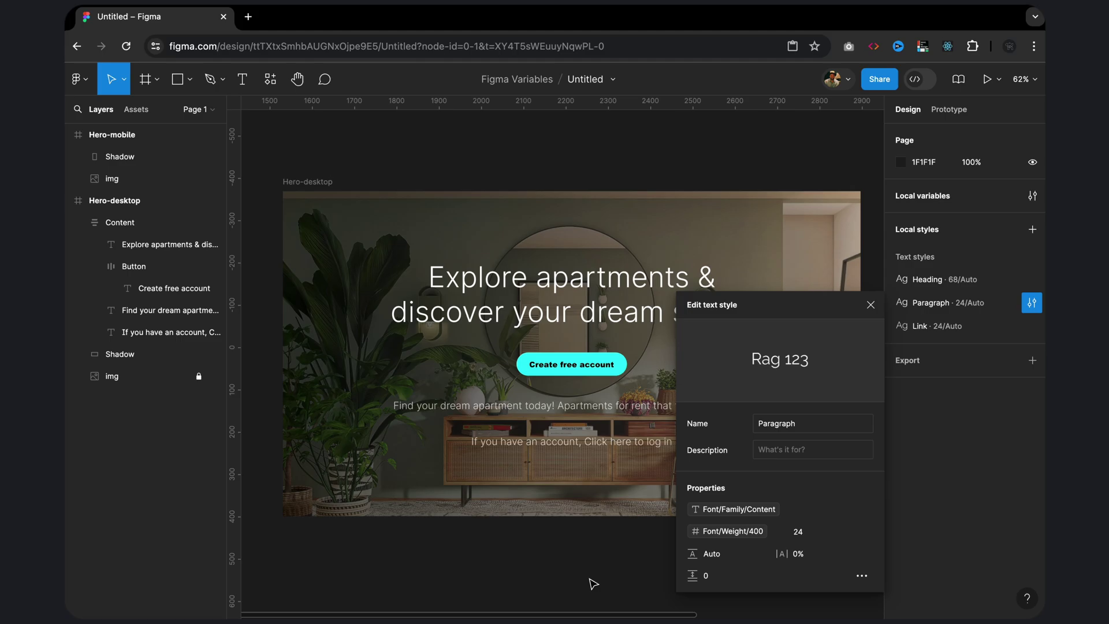
Step: Bind the Link text style's font weight to Font/Weight/400 too
click(1032, 326)
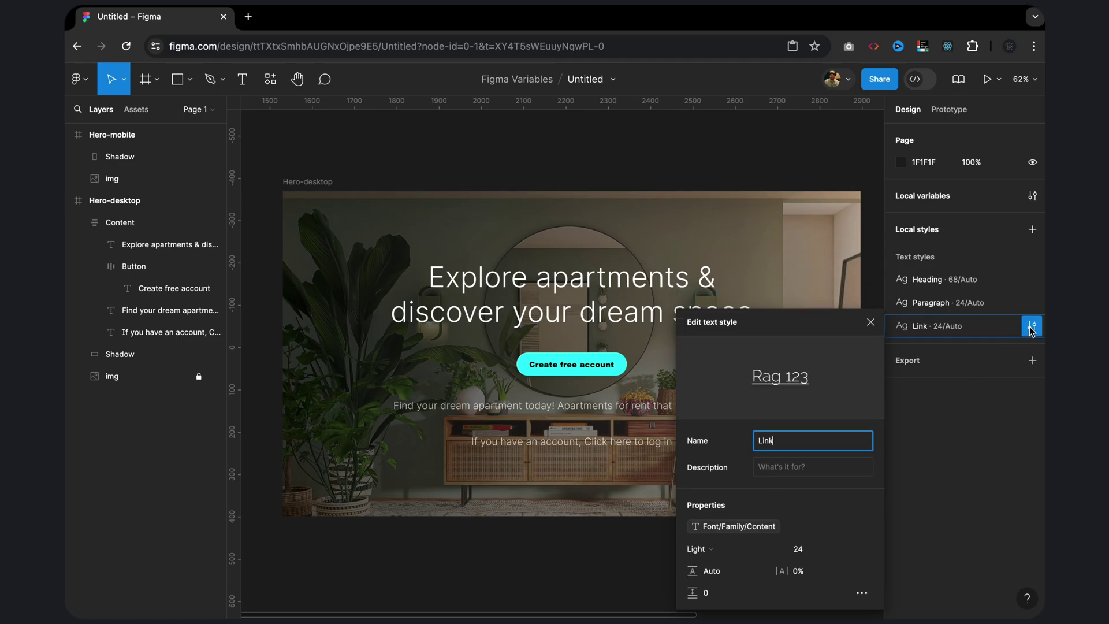
click(729, 550)
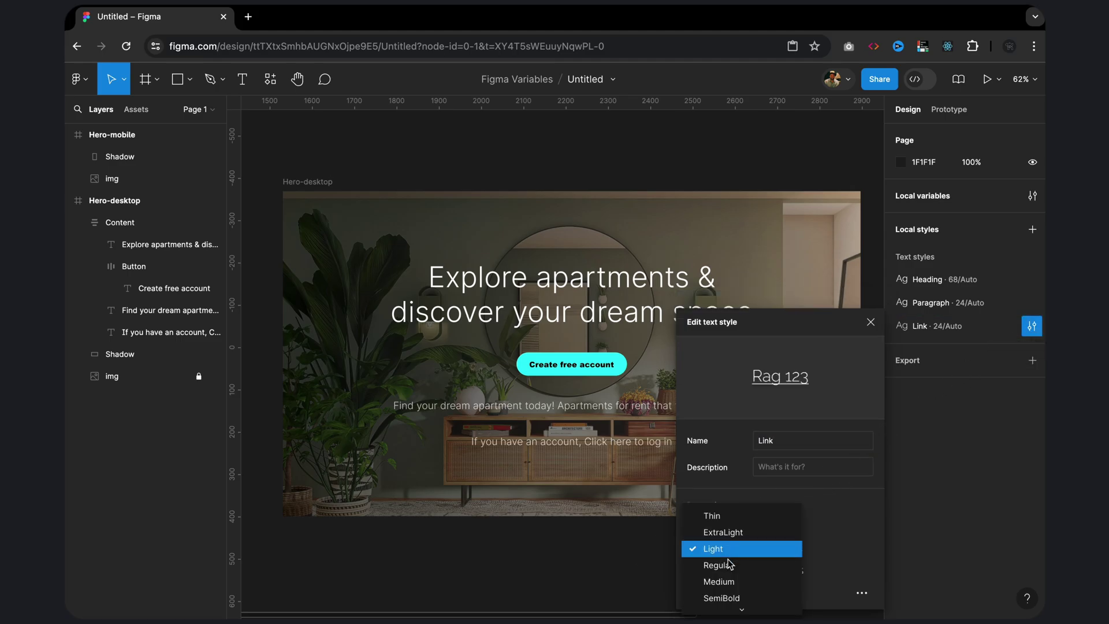
scroll(742, 611, down, 3)
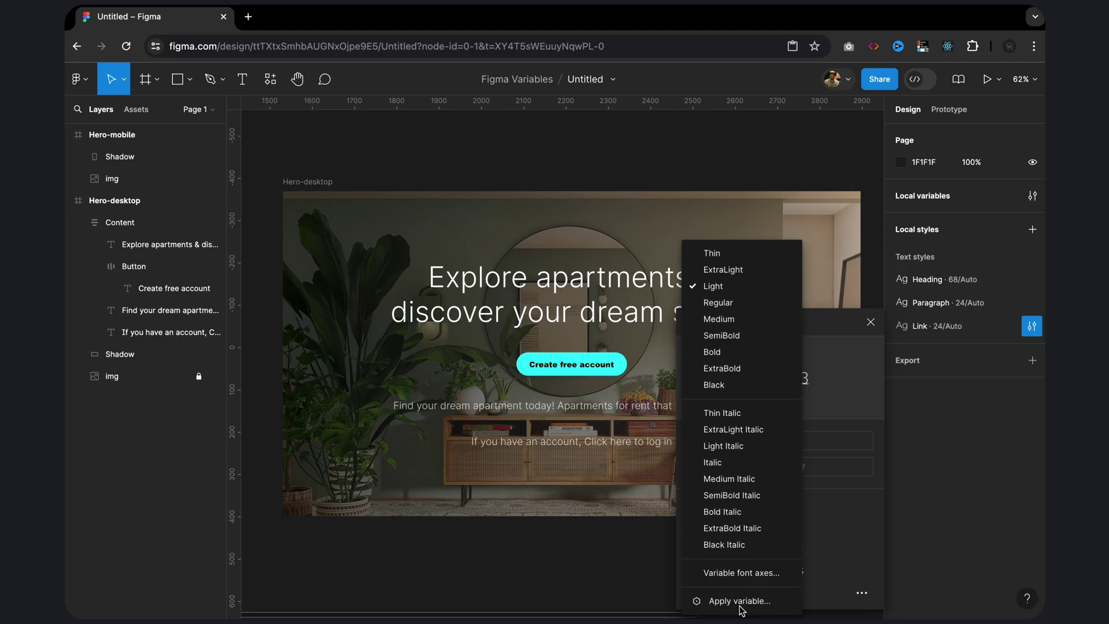
click(729, 601)
click(578, 593)
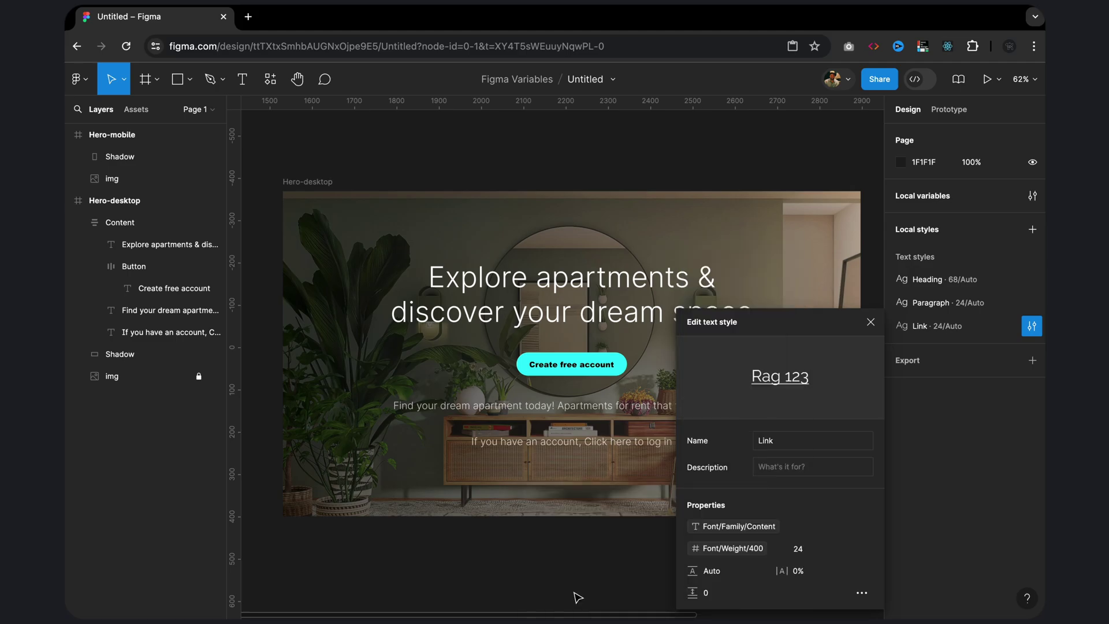
click(869, 323)
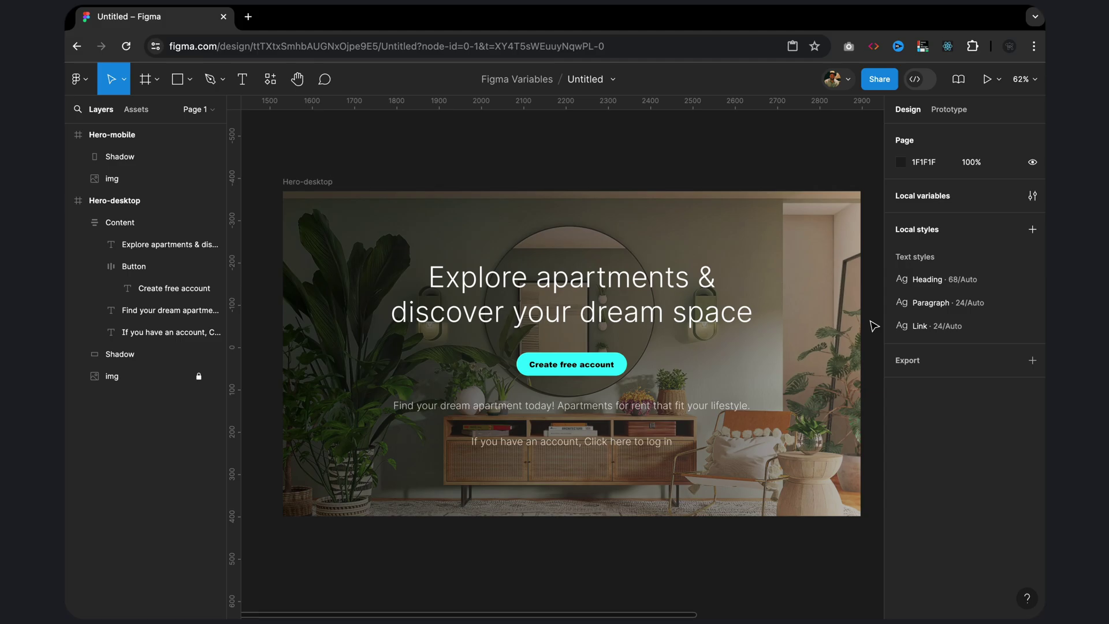
Step: Start a new text style named Heading Bold Italic using the Font/Family/Content font
click(1033, 230)
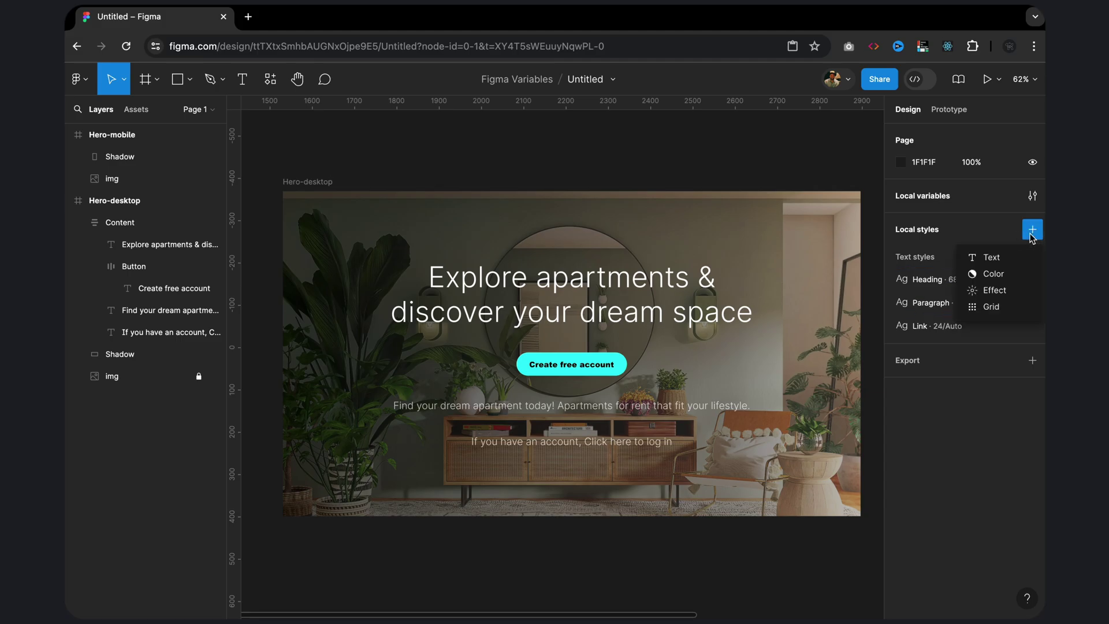
click(986, 259)
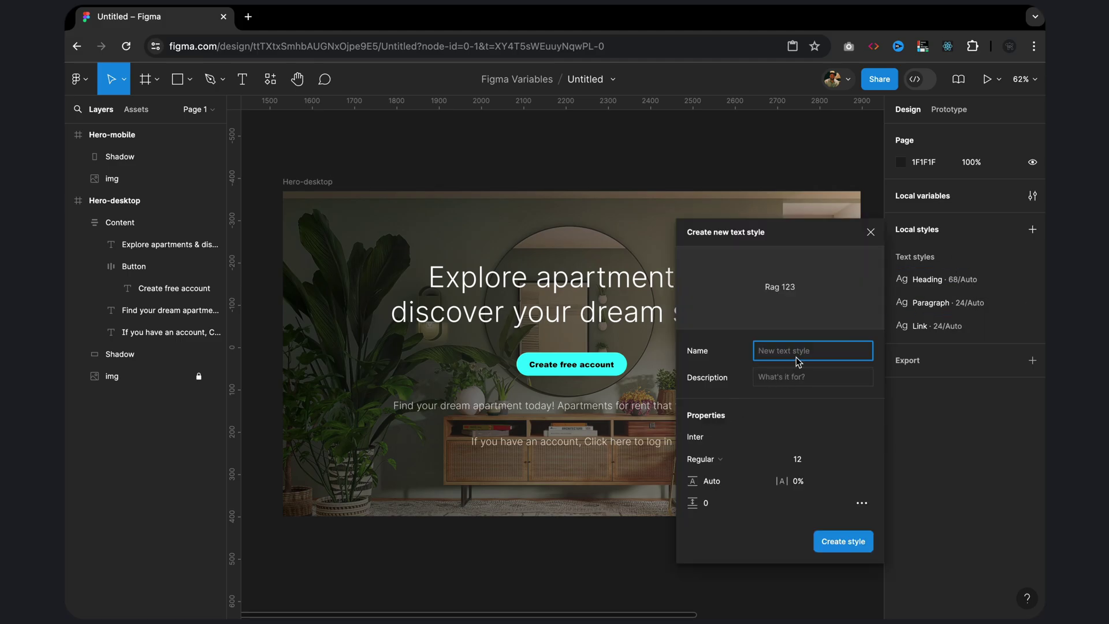
text(Heading Bo)
text(ld Italic)
click(780, 390)
click(711, 436)
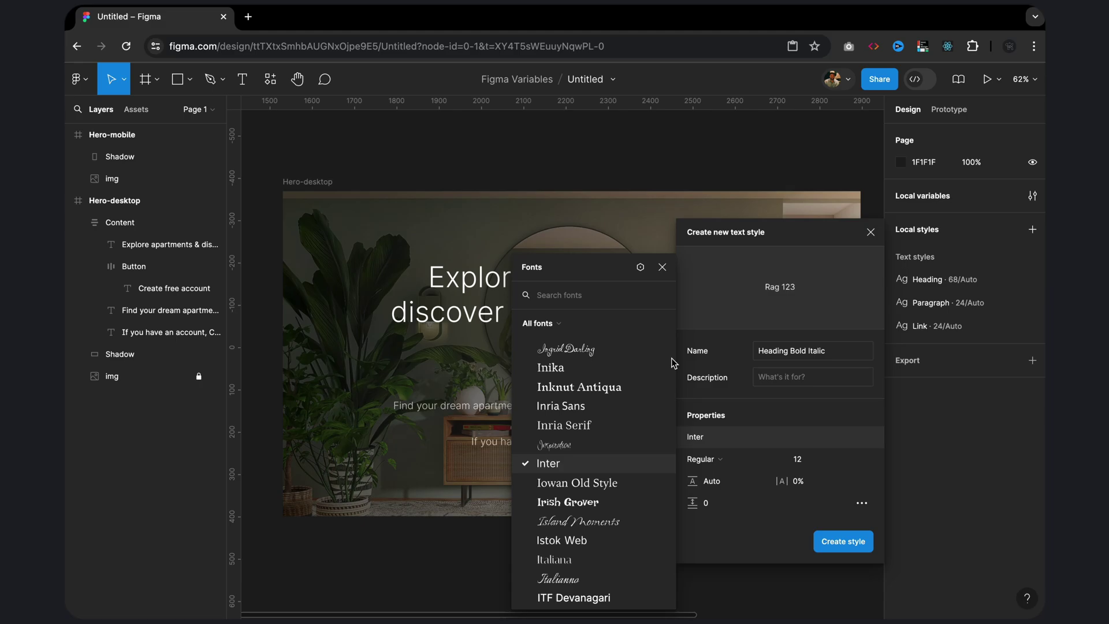
click(640, 266)
click(457, 347)
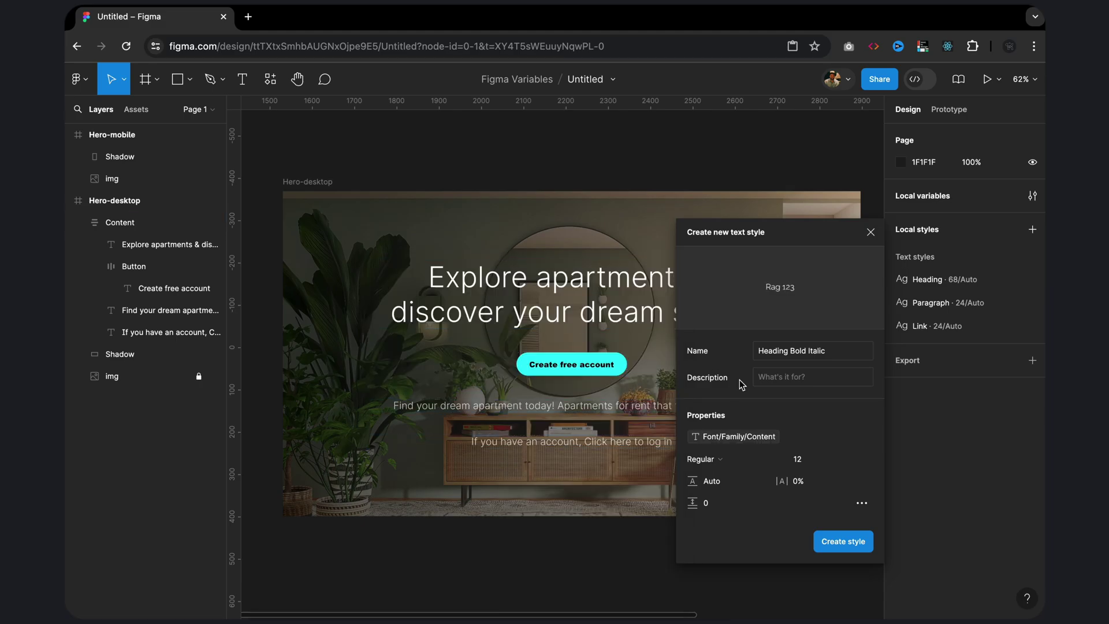
Step: Give it the Font/Weight/Bold Italic weight and size 68, save, and place it under Heading
click(727, 465)
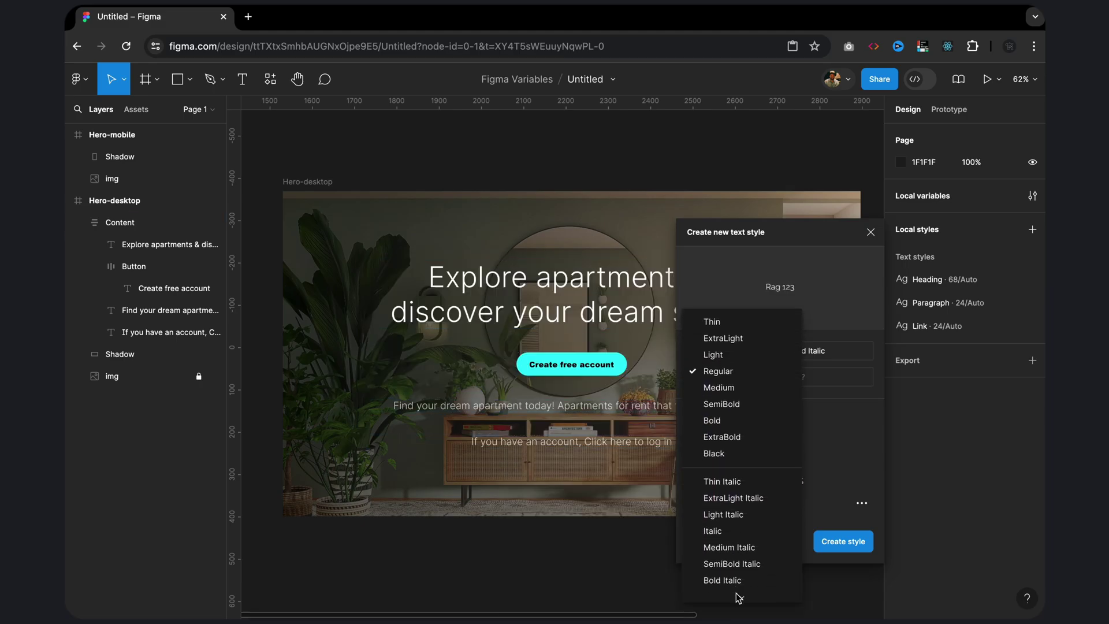
click(736, 591)
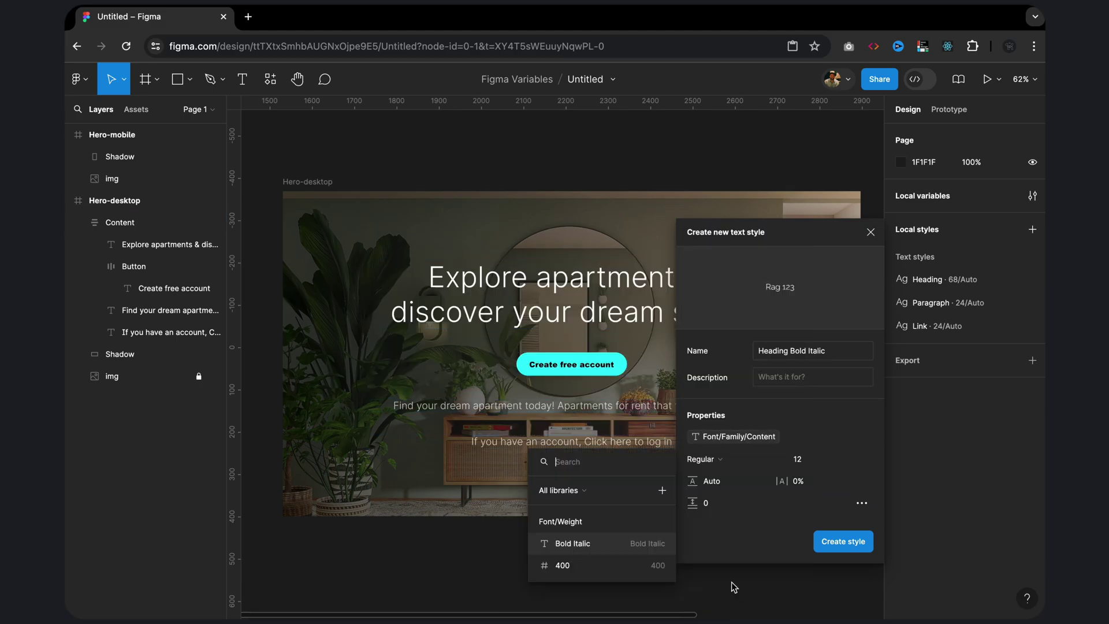
click(576, 543)
click(818, 461)
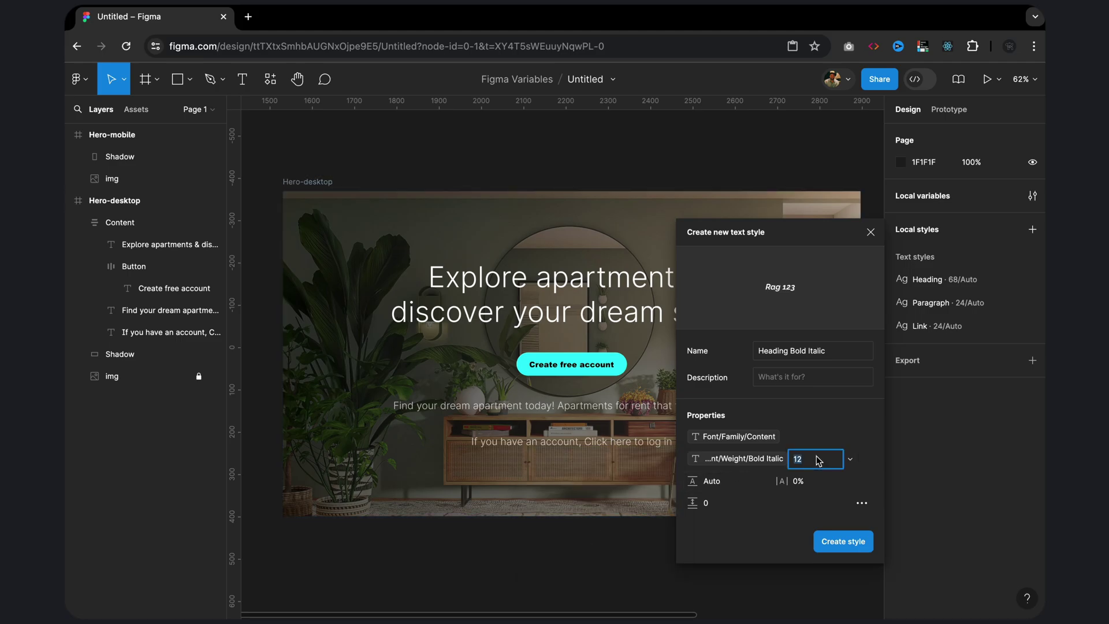
text(68)
key(Return)
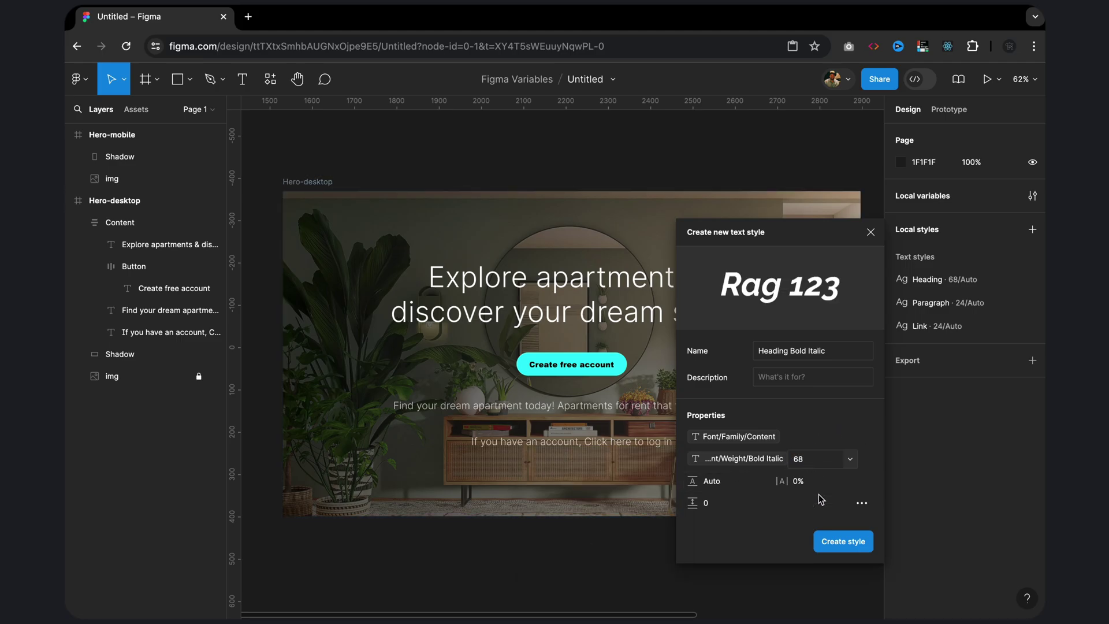
click(843, 542)
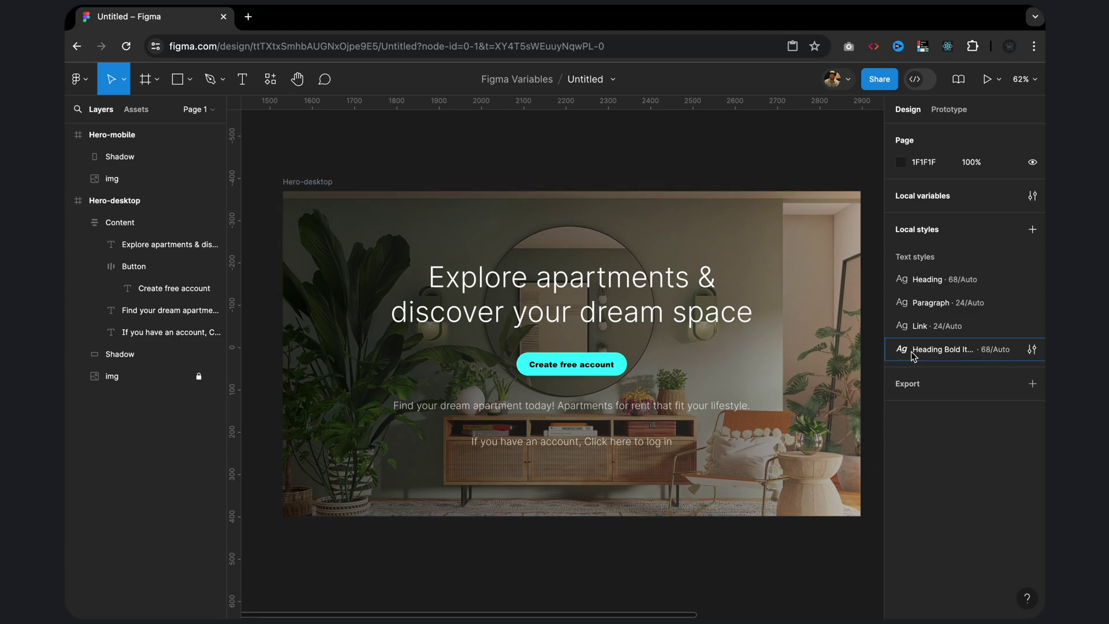
drag(943, 350, 938, 298)
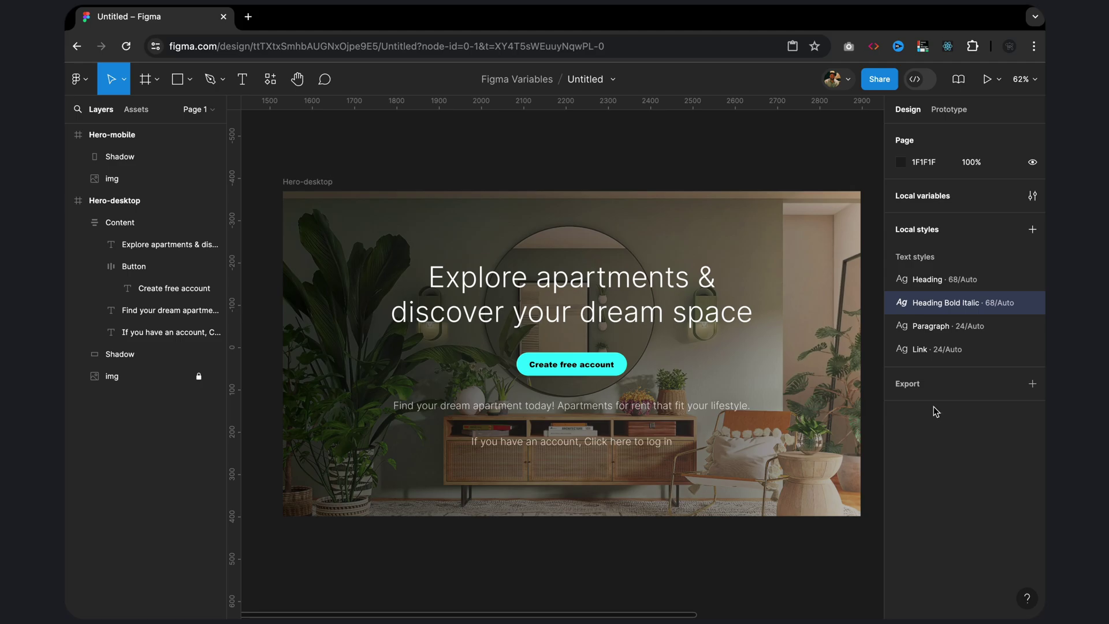
Step: Apply the Heading text style to the hero headline
double_click(681, 283)
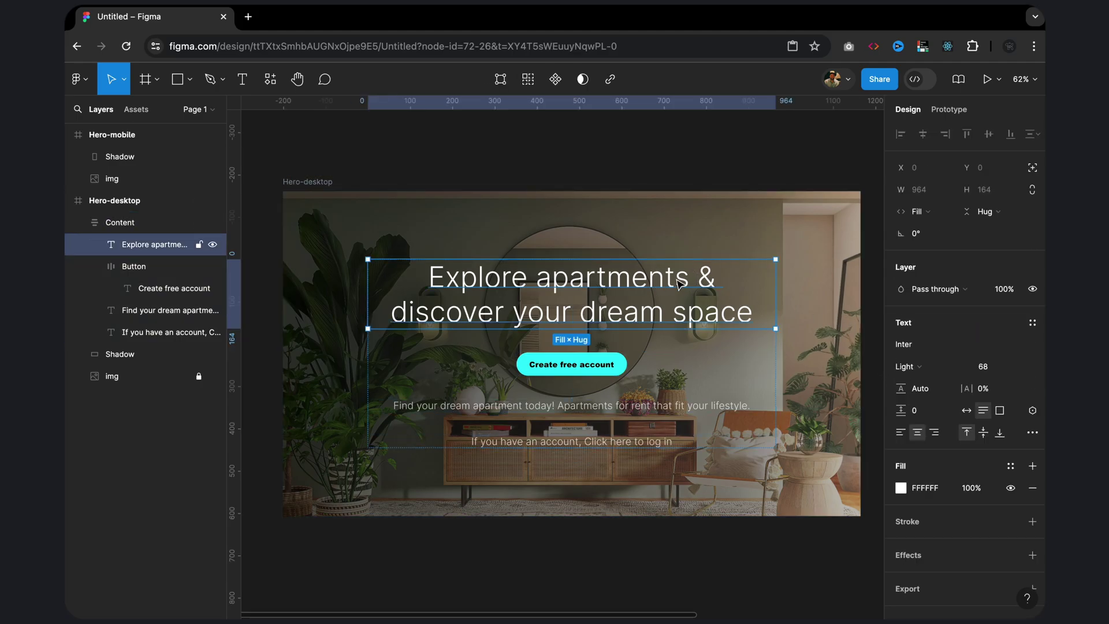
double_click(677, 281)
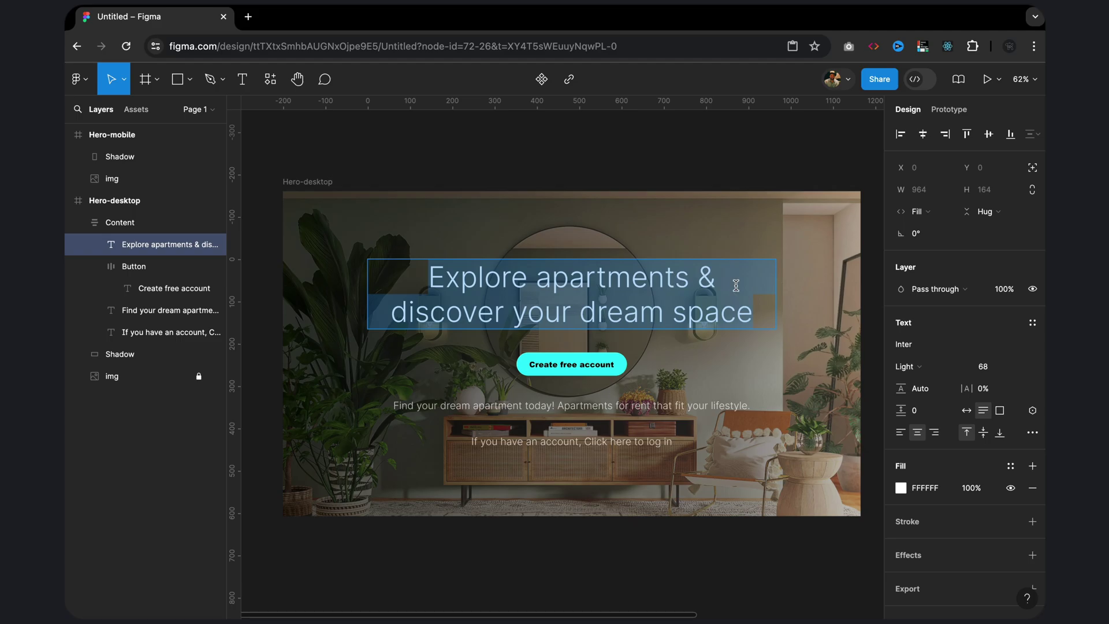
click(1032, 323)
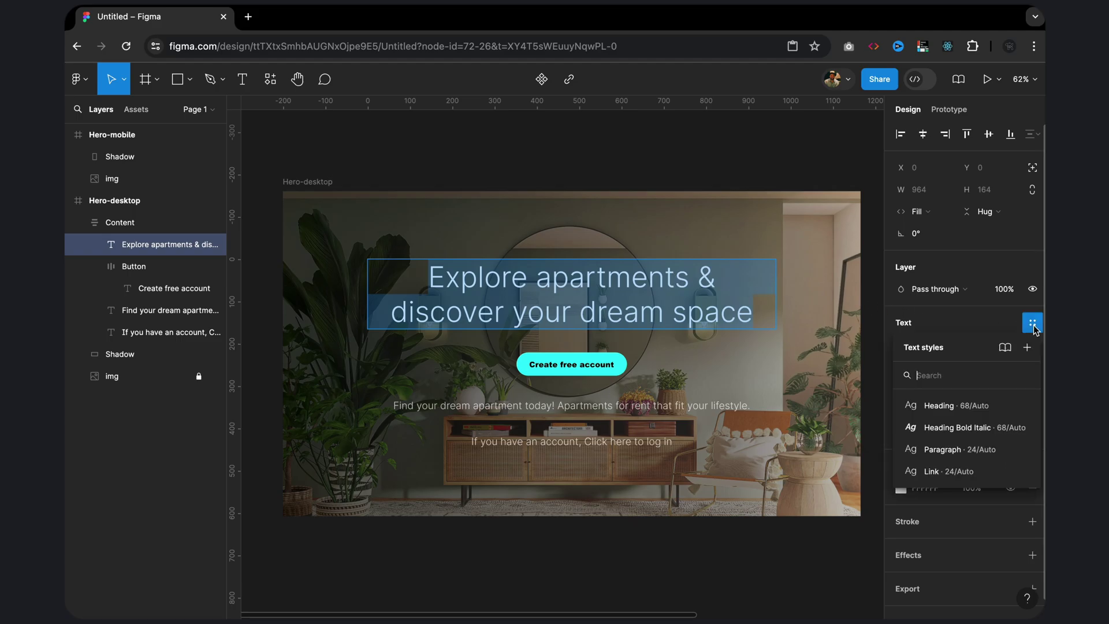
click(936, 408)
key(Return)
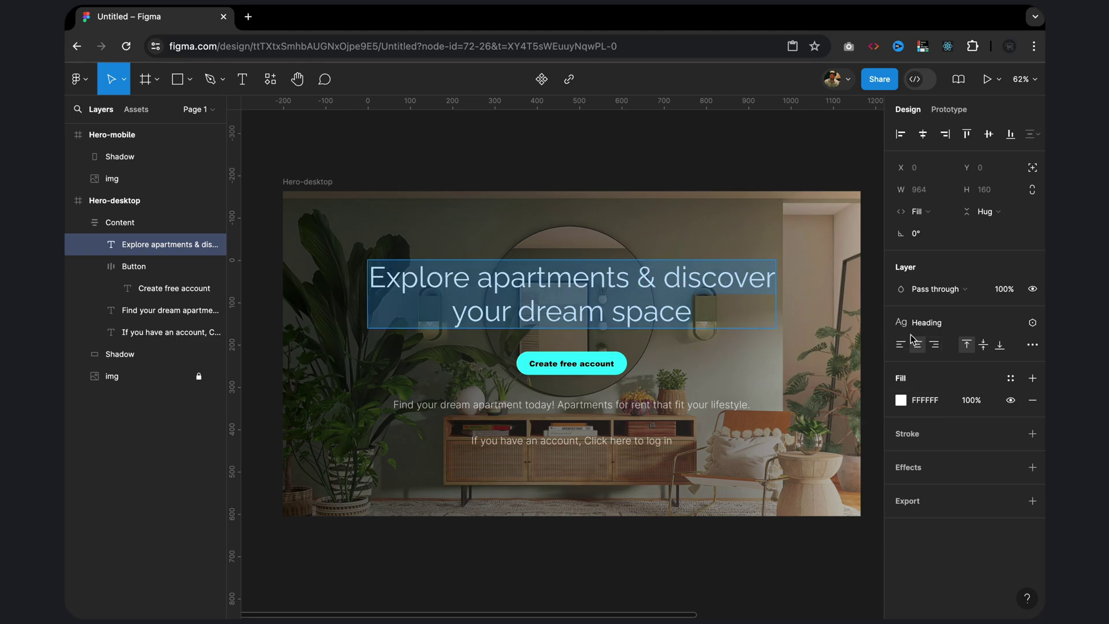
Step: Apply the Paragraph style to the 'Find your dream apartment' subtitle and the login line
click(707, 402)
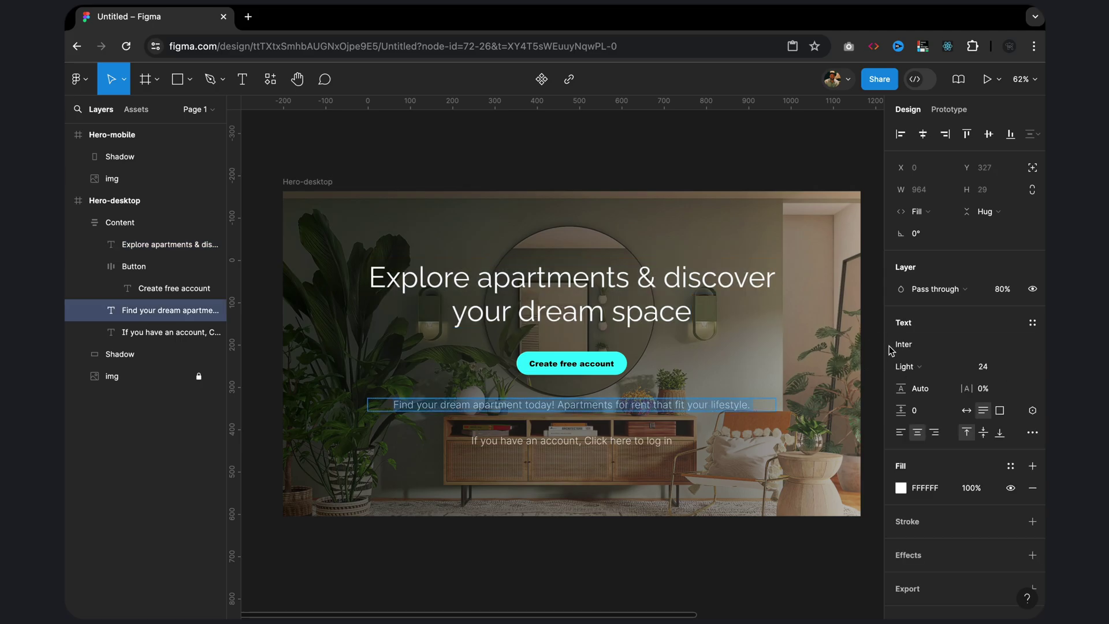
click(1030, 323)
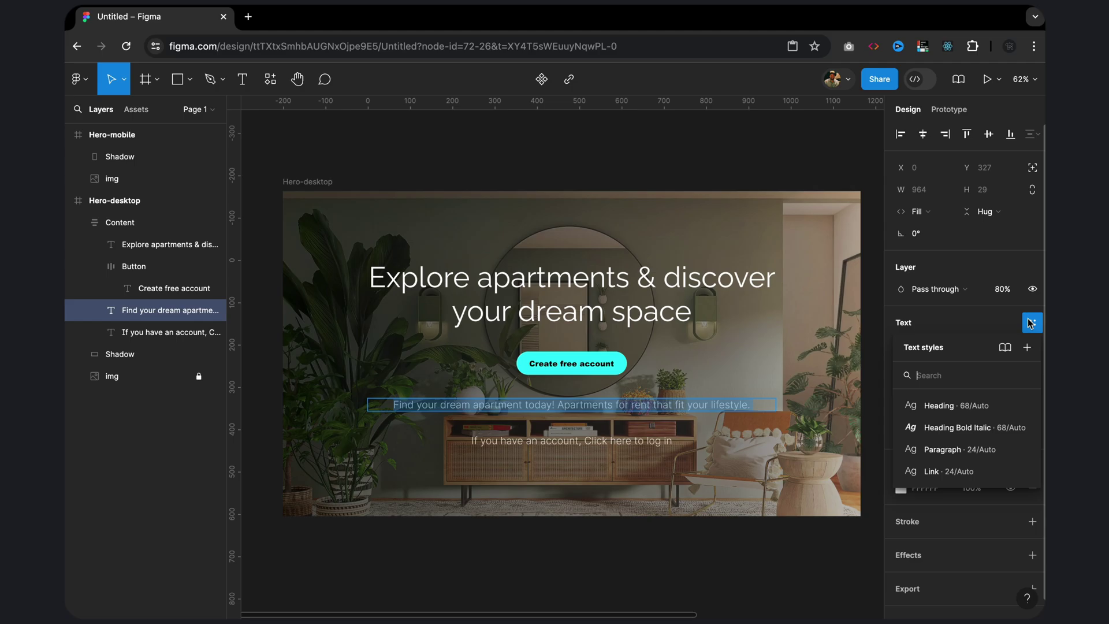
click(940, 448)
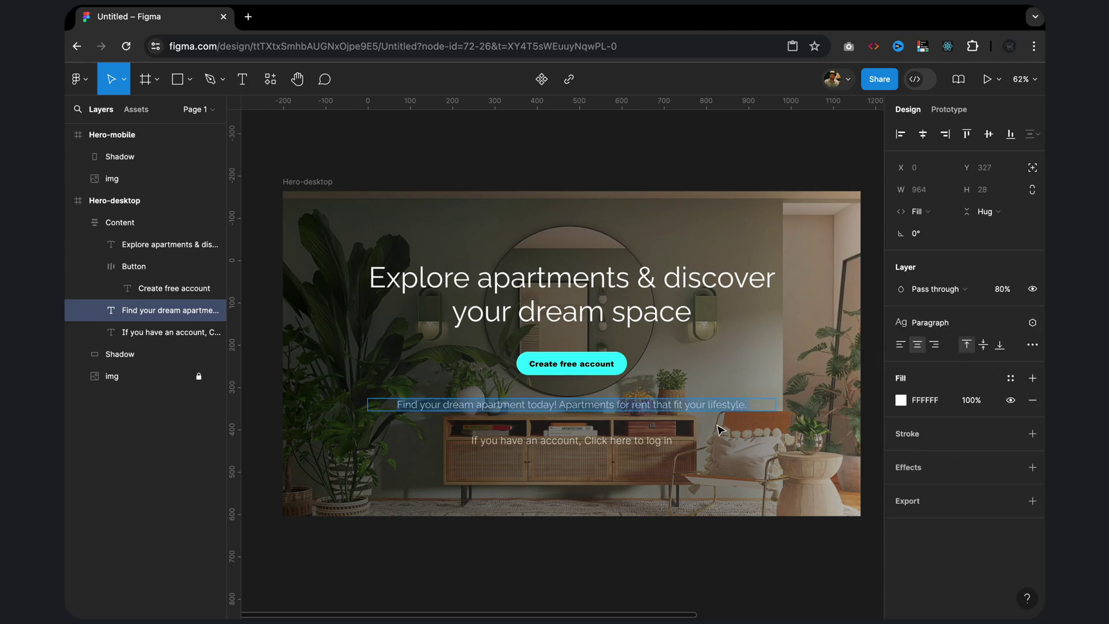
click(659, 440)
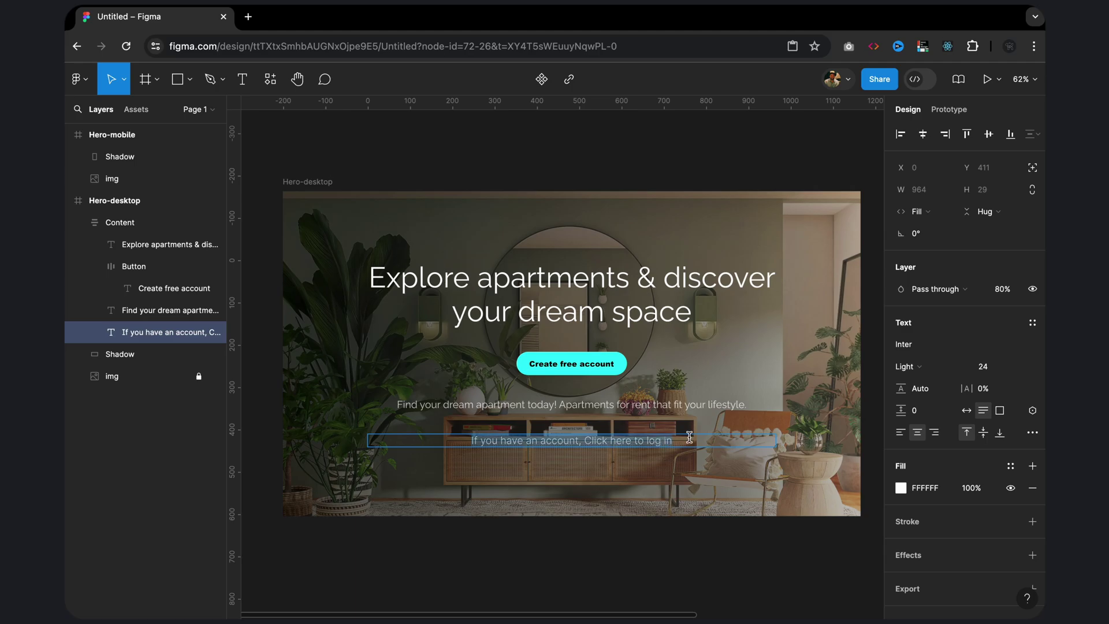
click(1033, 324)
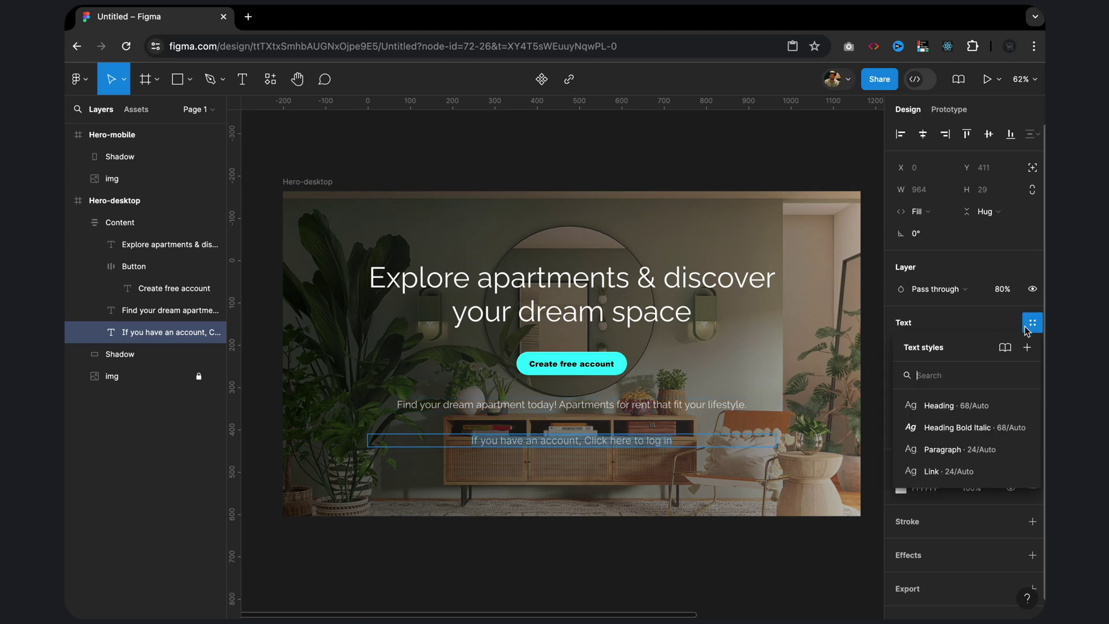
click(944, 450)
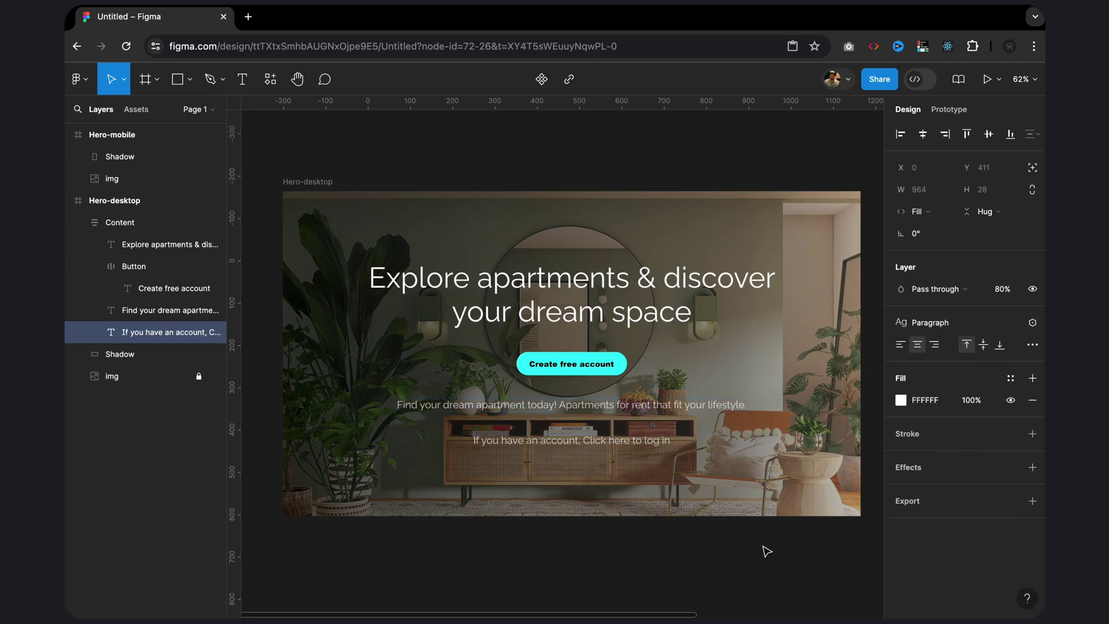
Step: Apply the Heading Bold Italic style to 'dream space' in the headline
scroll(664, 456, up, 2)
scroll(669, 462, up, 2)
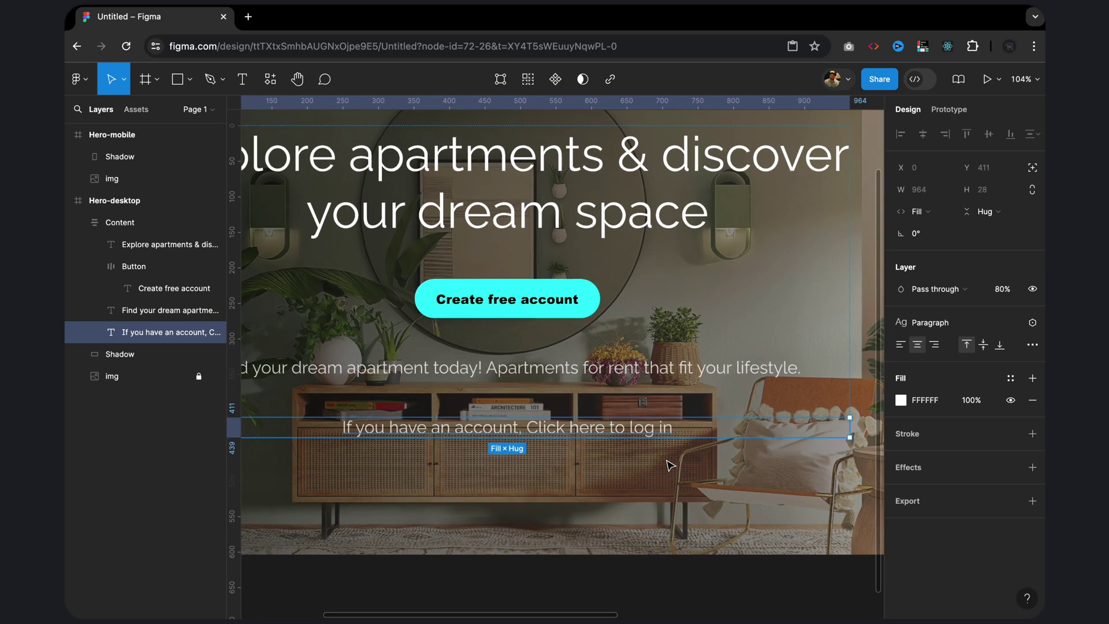
scroll(668, 464, up, 2)
key(Escape)
key(Escape)
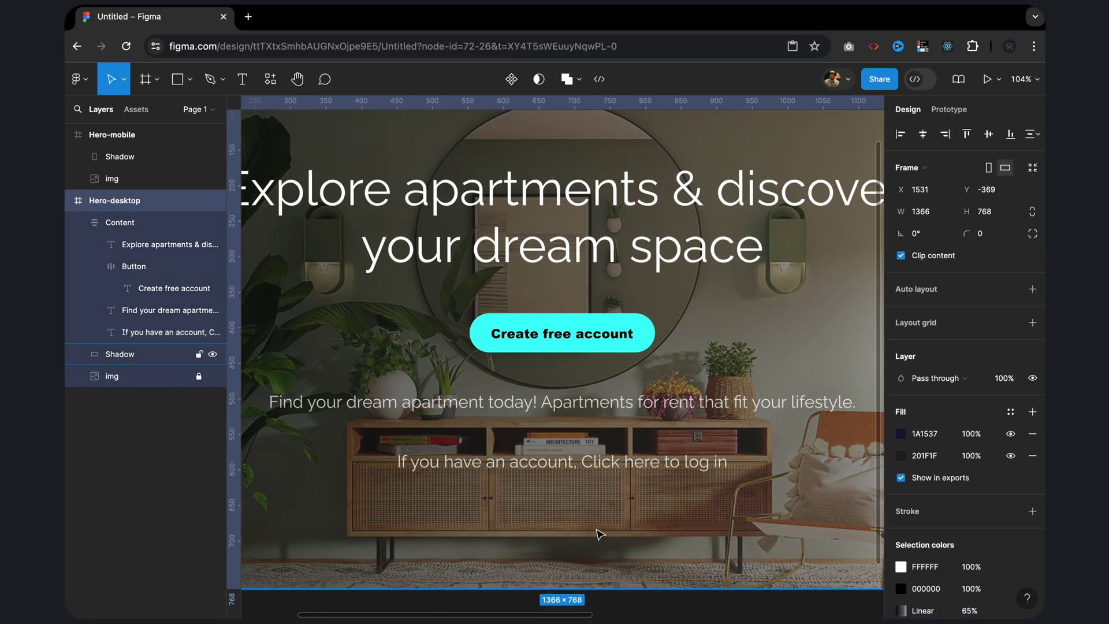
double_click(500, 251)
double_click(491, 248)
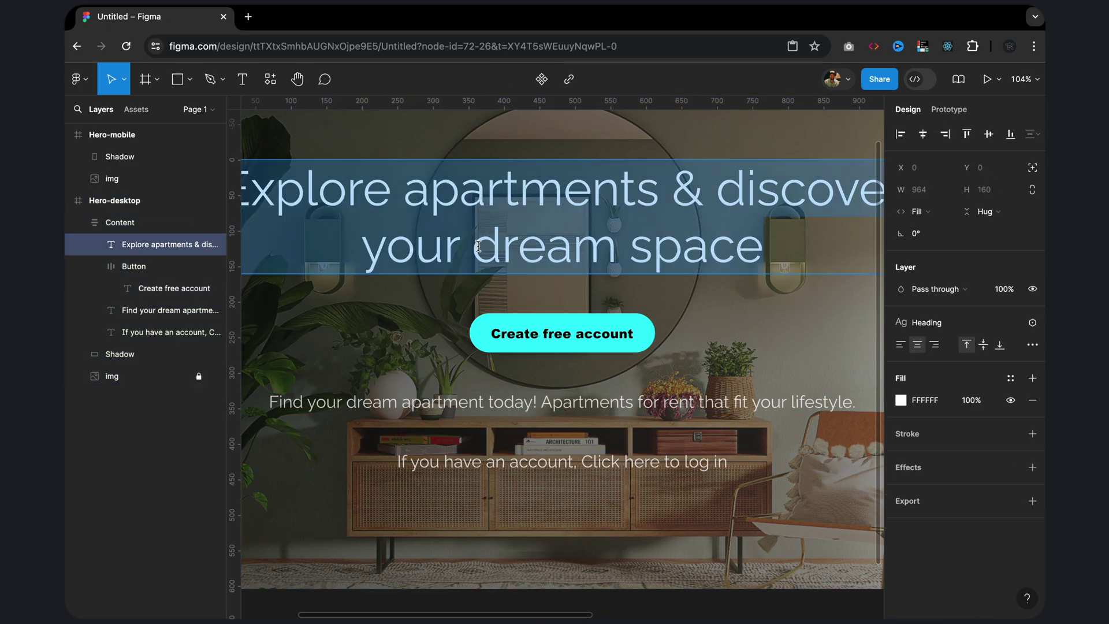
click(474, 245)
drag(474, 246, 719, 223)
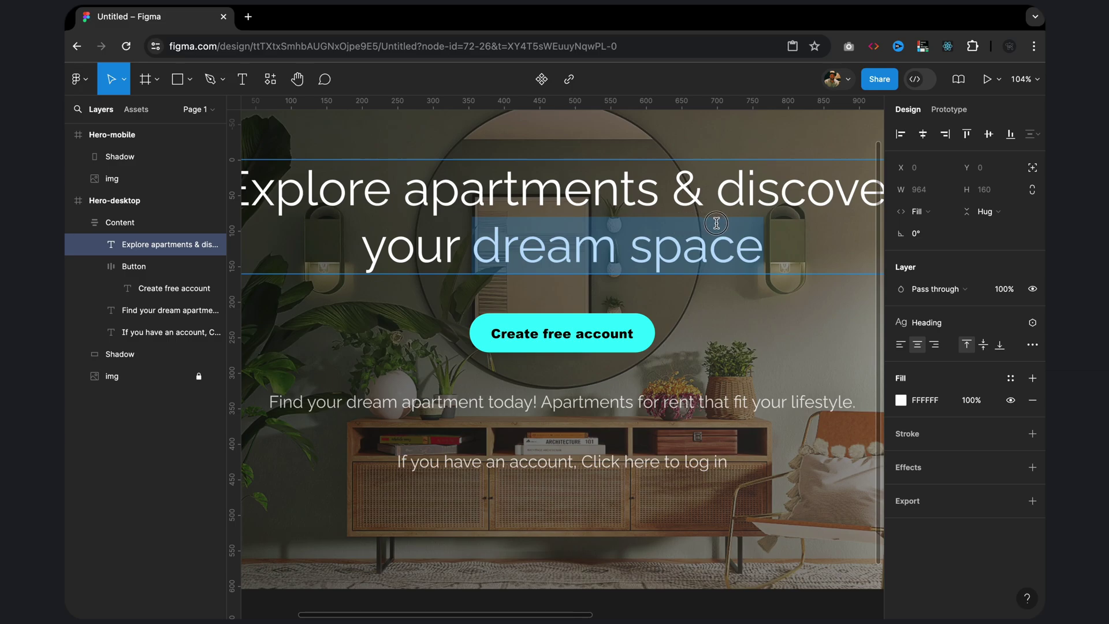
click(962, 322)
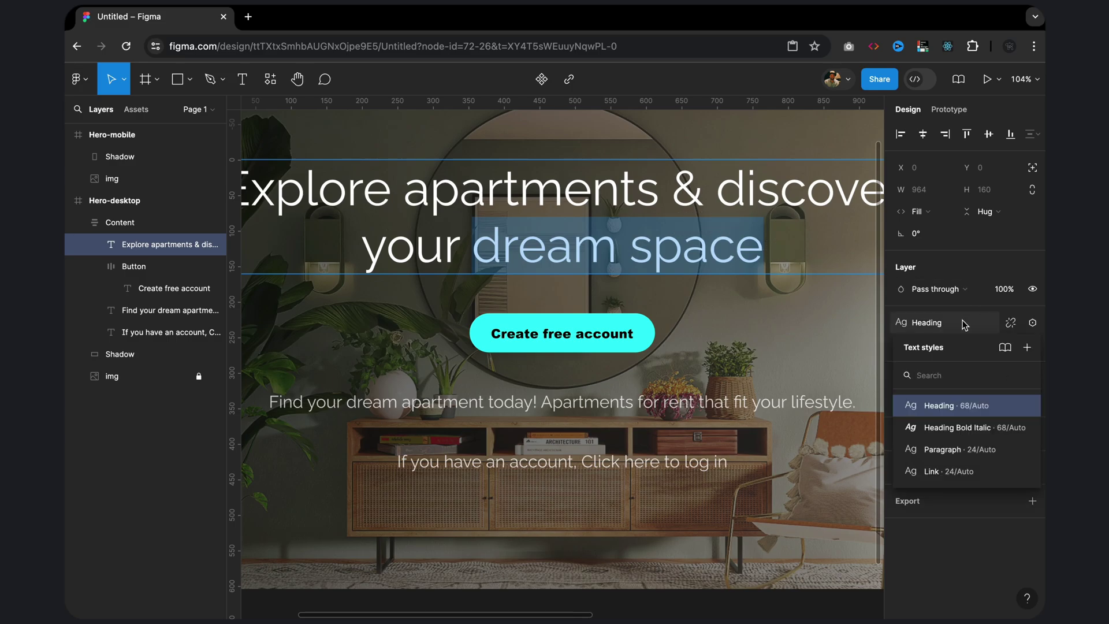
mouse_move(953, 428)
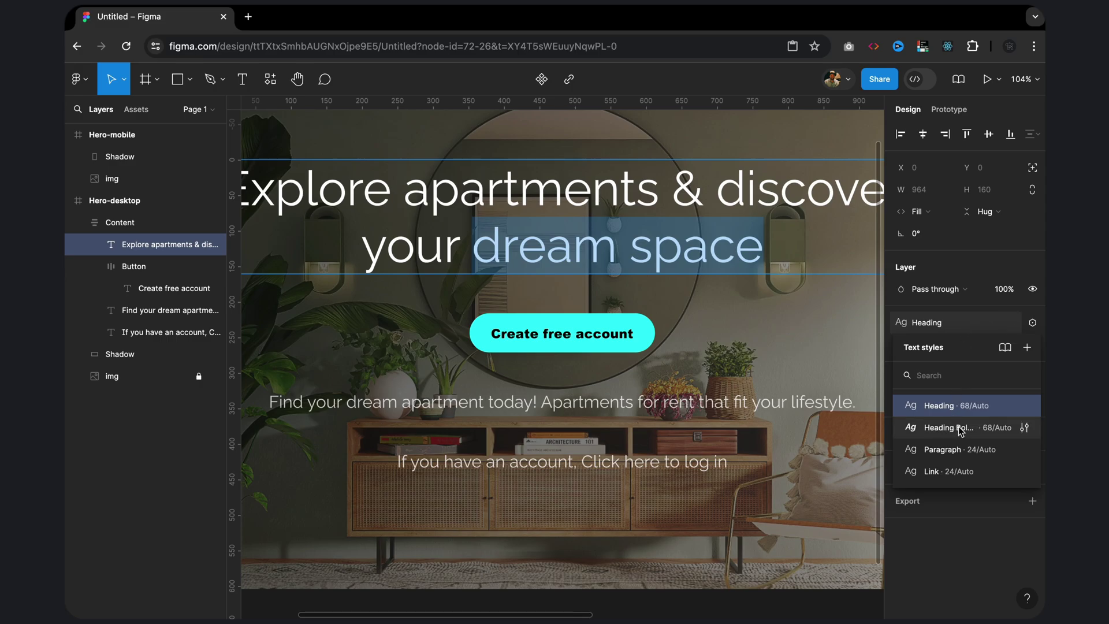
click(961, 429)
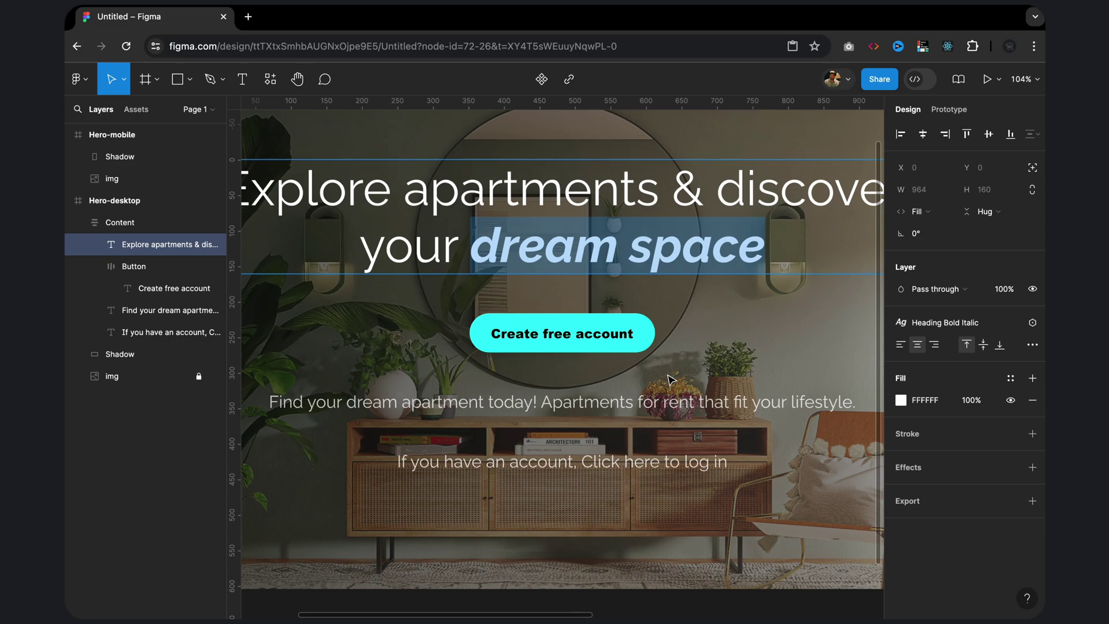
Step: Apply the Link style to 'Click here' in the login line
drag(657, 461, 584, 461)
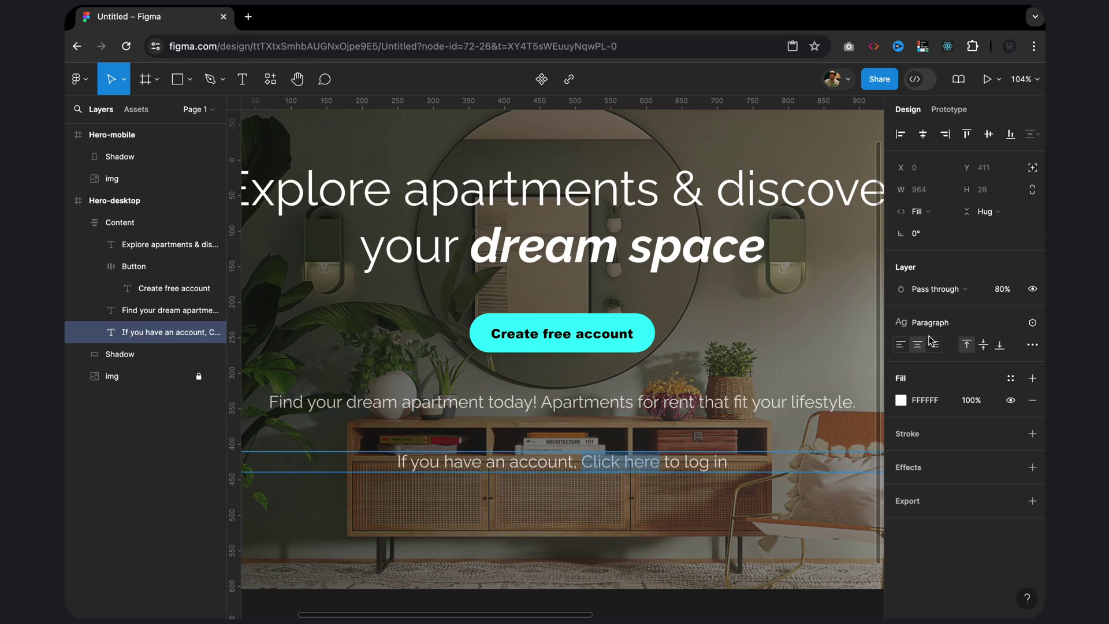
click(983, 324)
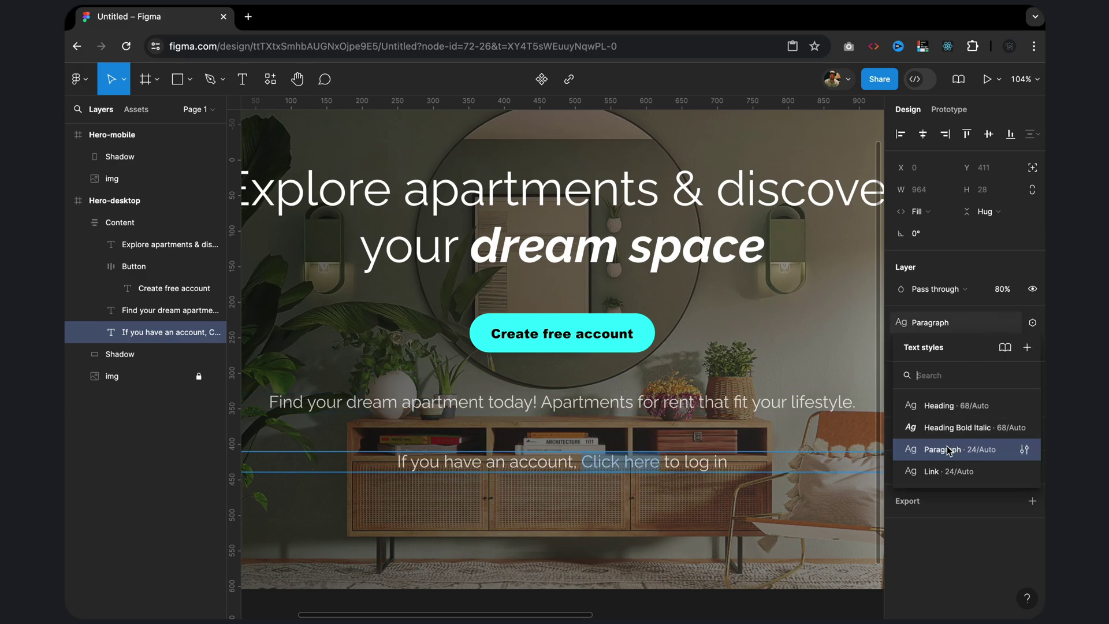
click(927, 472)
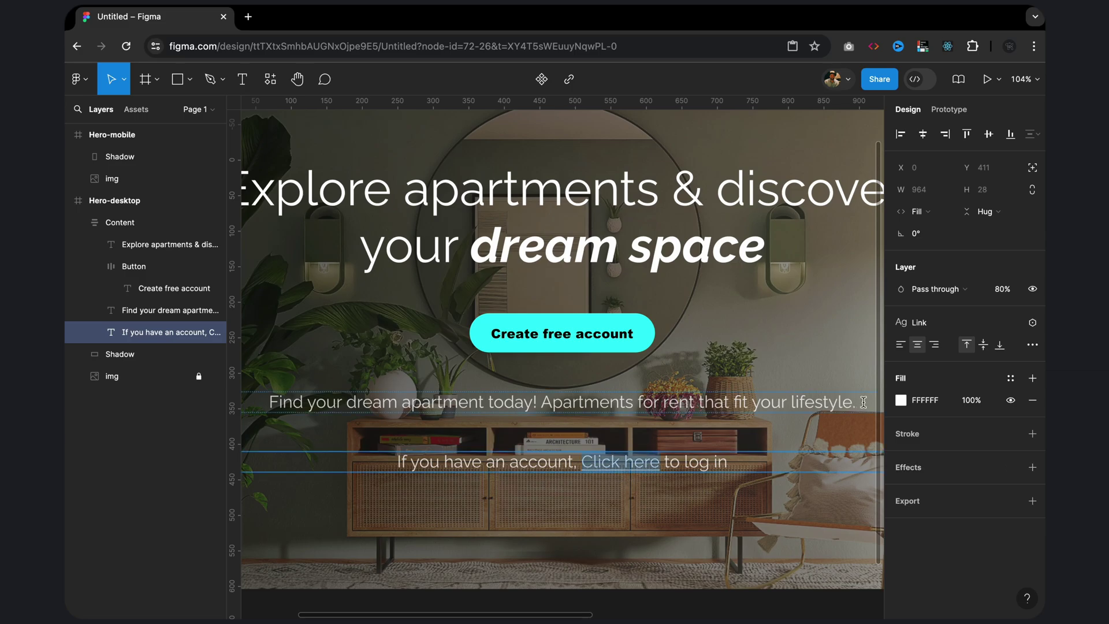
Step: Fill the 'Click here' link with the cyan 30FFFF page colour
click(901, 401)
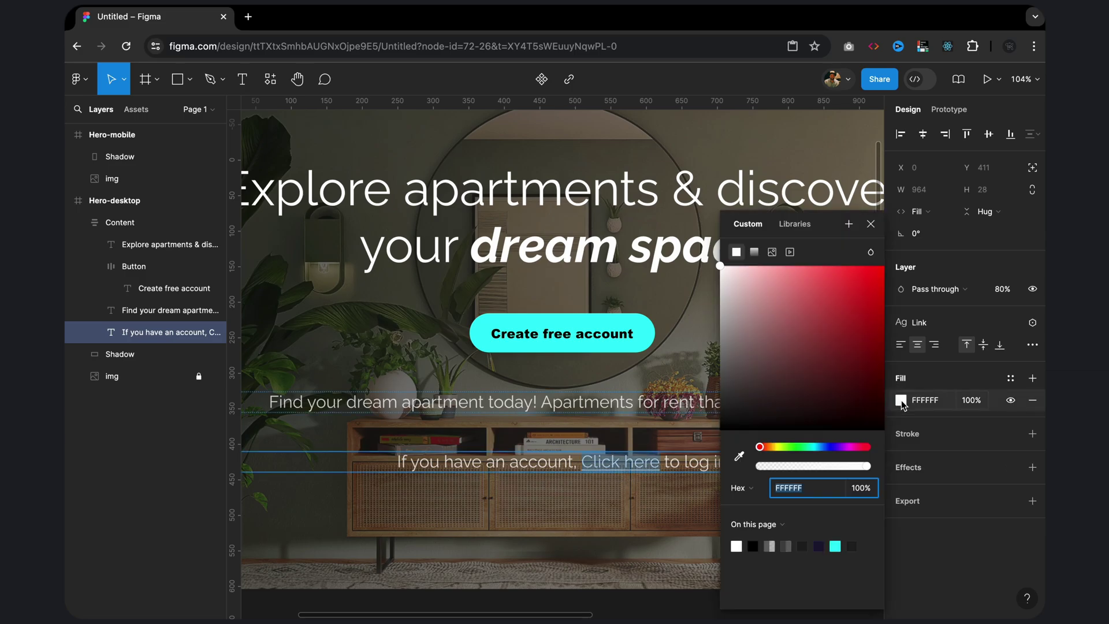
click(838, 545)
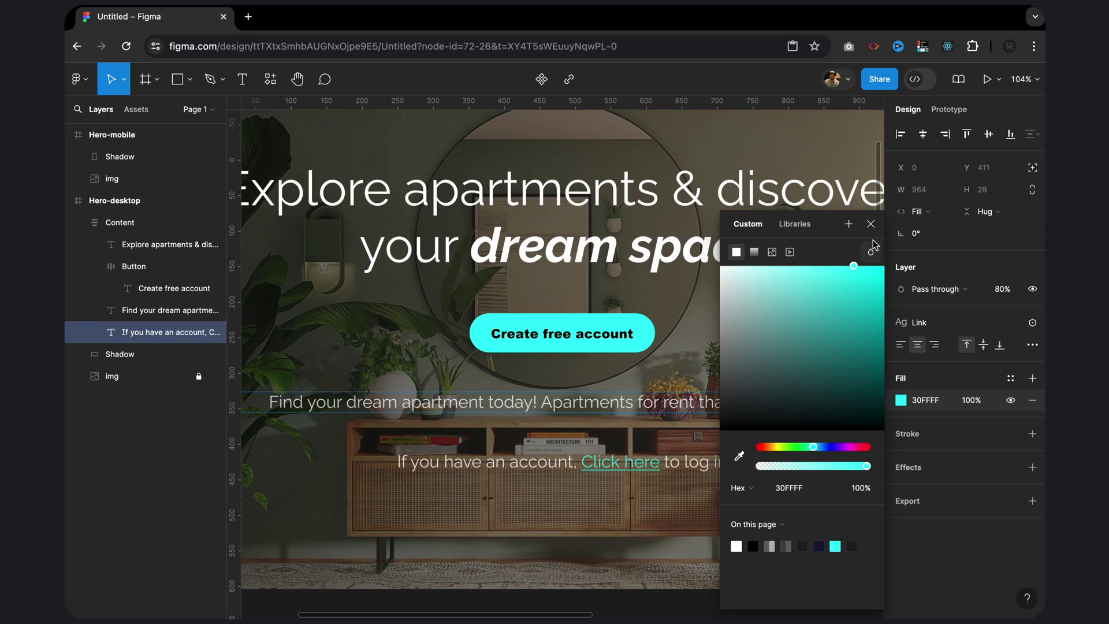
key(Escape)
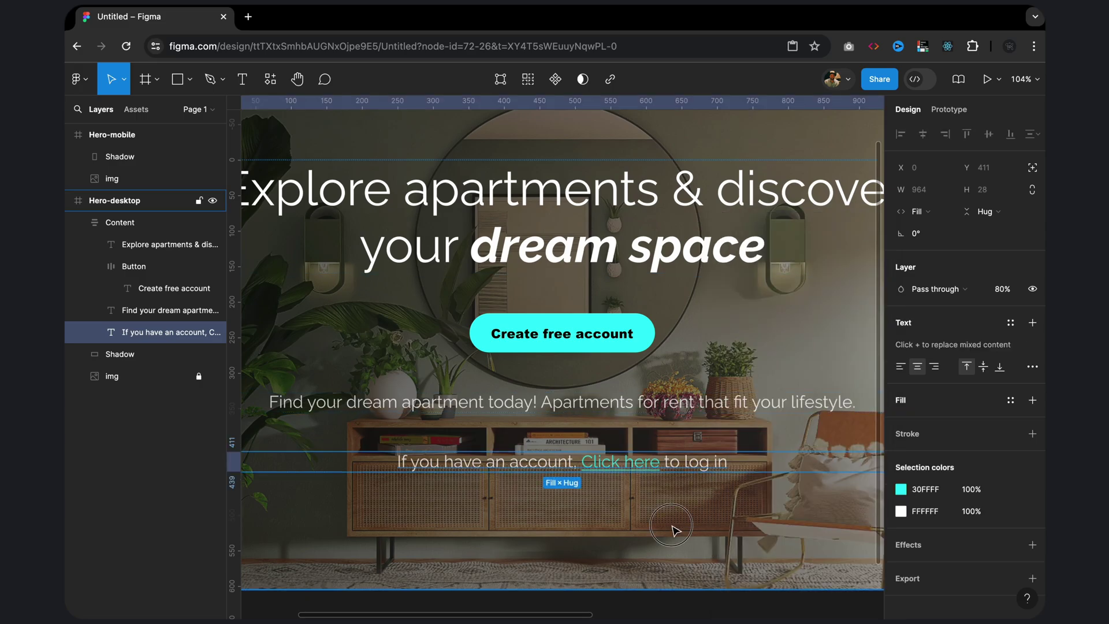
key(Escape)
key(Escape)
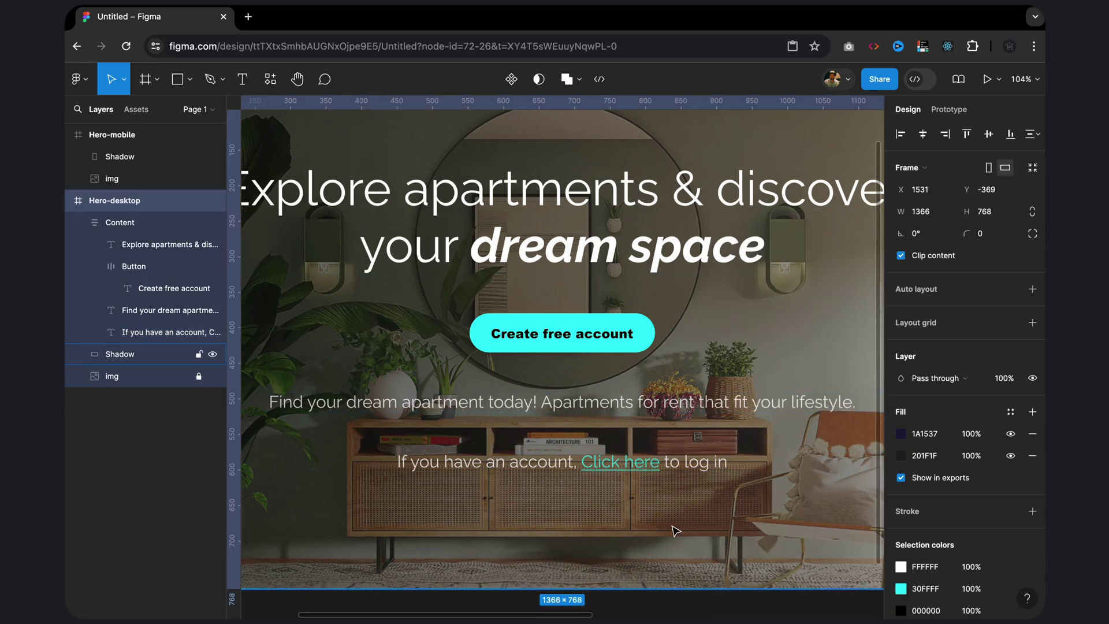
double_click(600, 256)
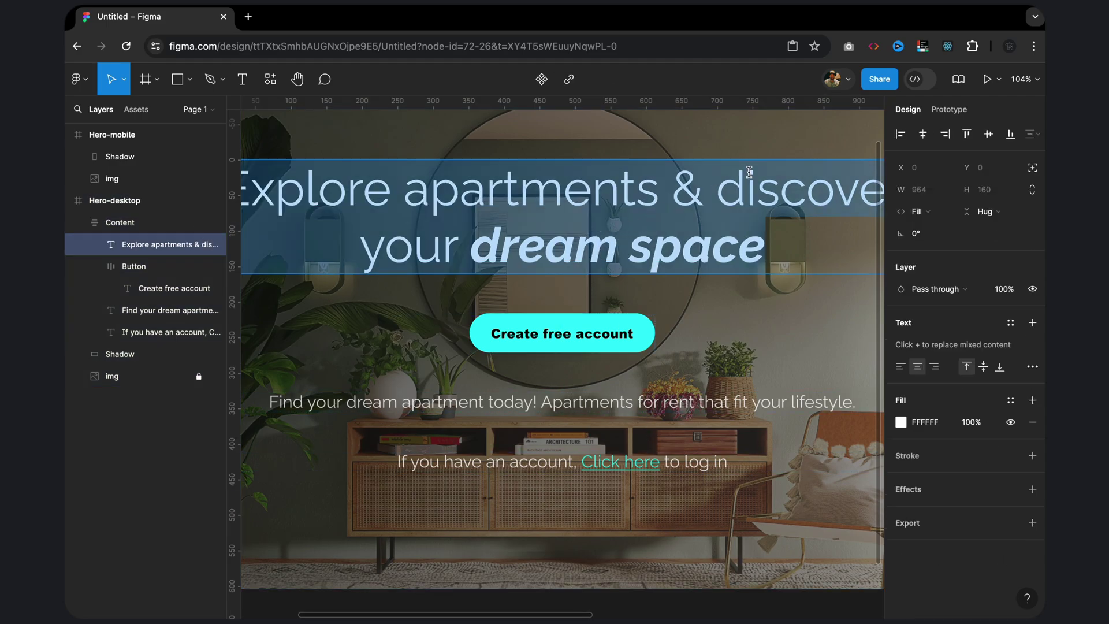
Step: Switch to Dev Mode and widen the Inspect panel to read the headline's CSS typography
click(925, 79)
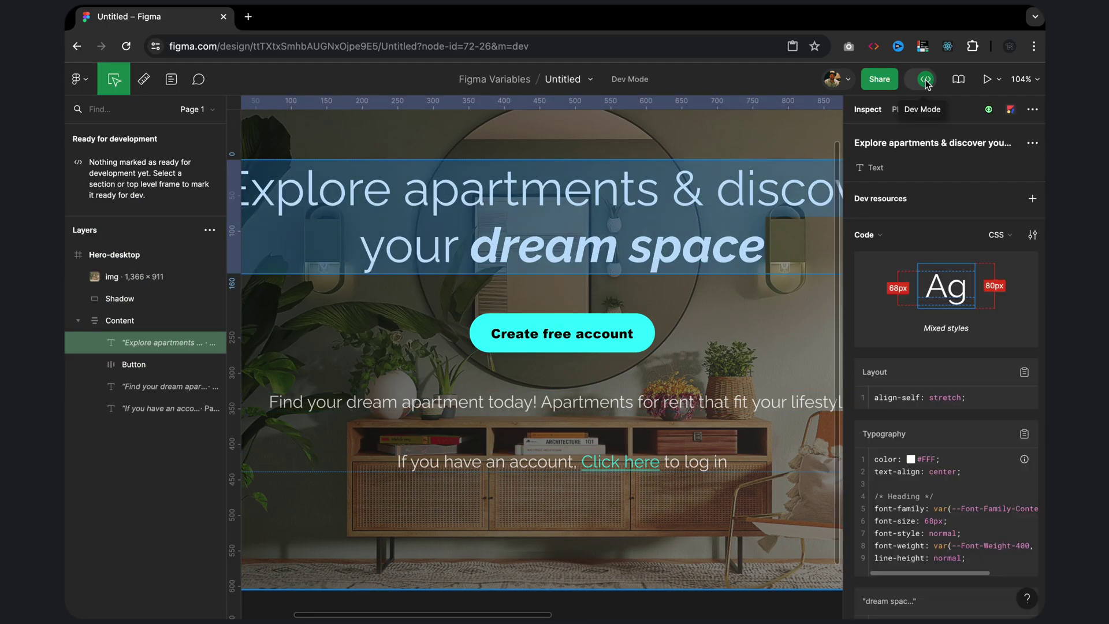
scroll(913, 331, down, 3)
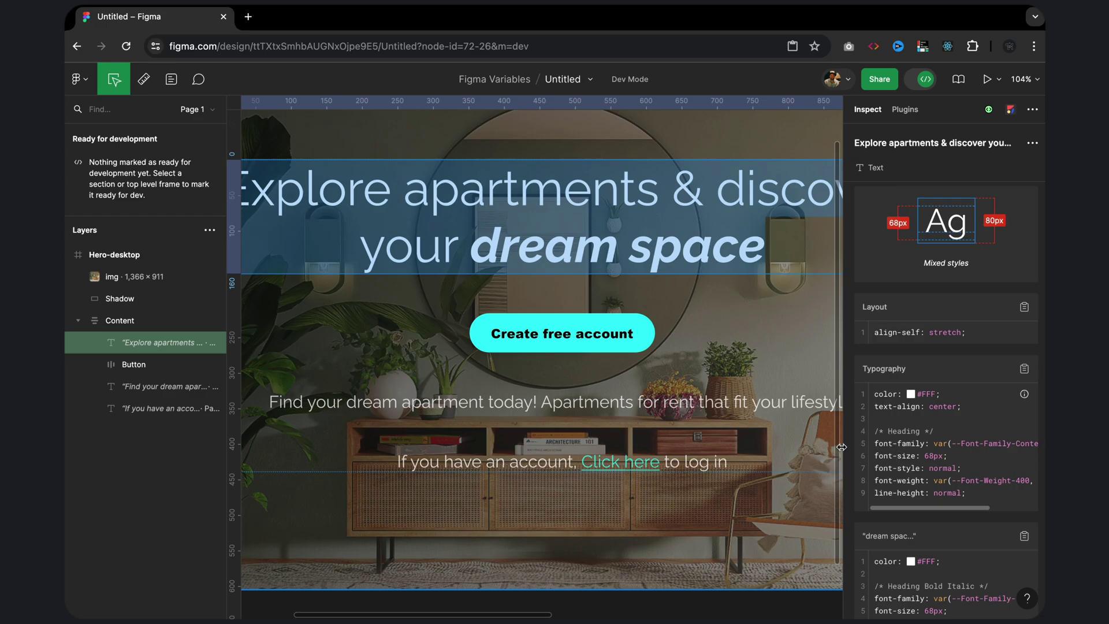
drag(843, 451, 695, 453)
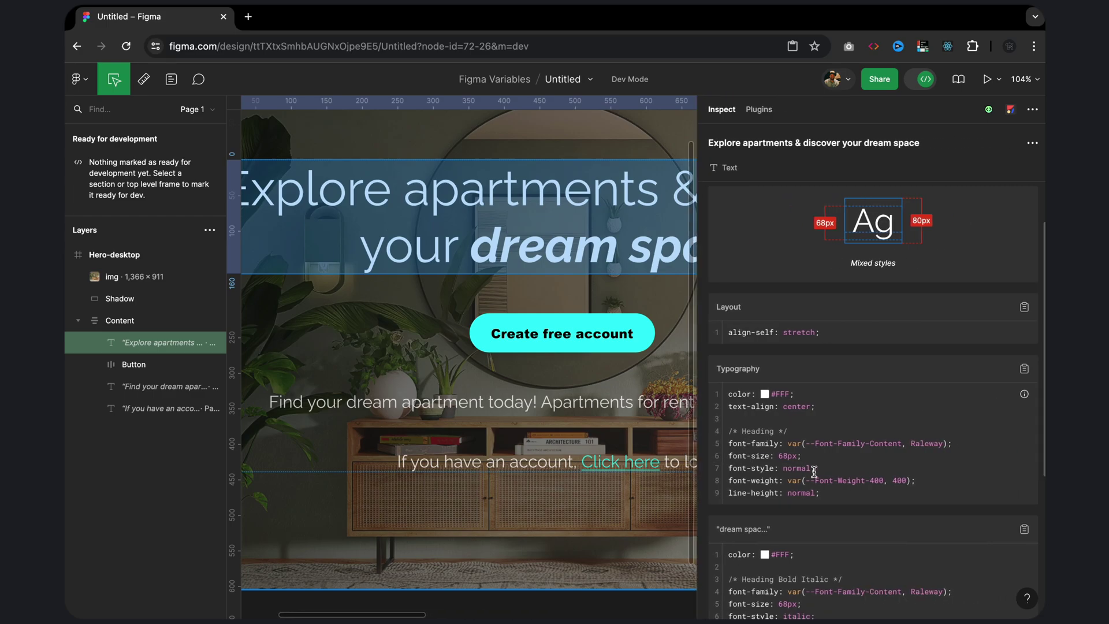
scroll(814, 471, down, 3)
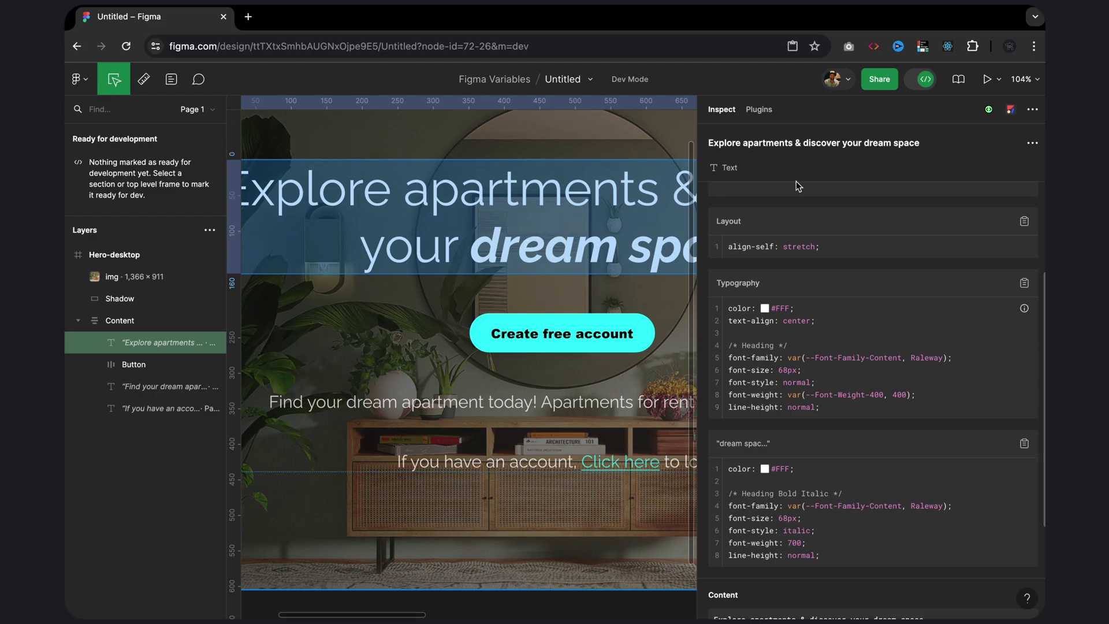
Step: Read through the headline's generated code in Figma to Code, then leave Dev Mode
click(989, 110)
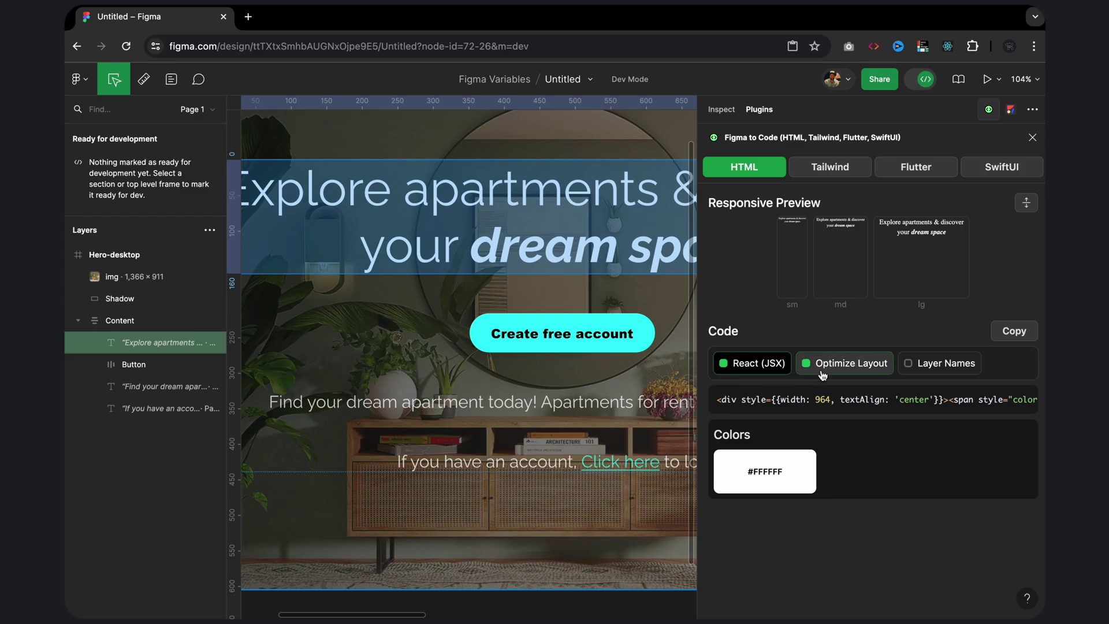
scroll(810, 403, right, 2)
scroll(810, 403, right, 2)
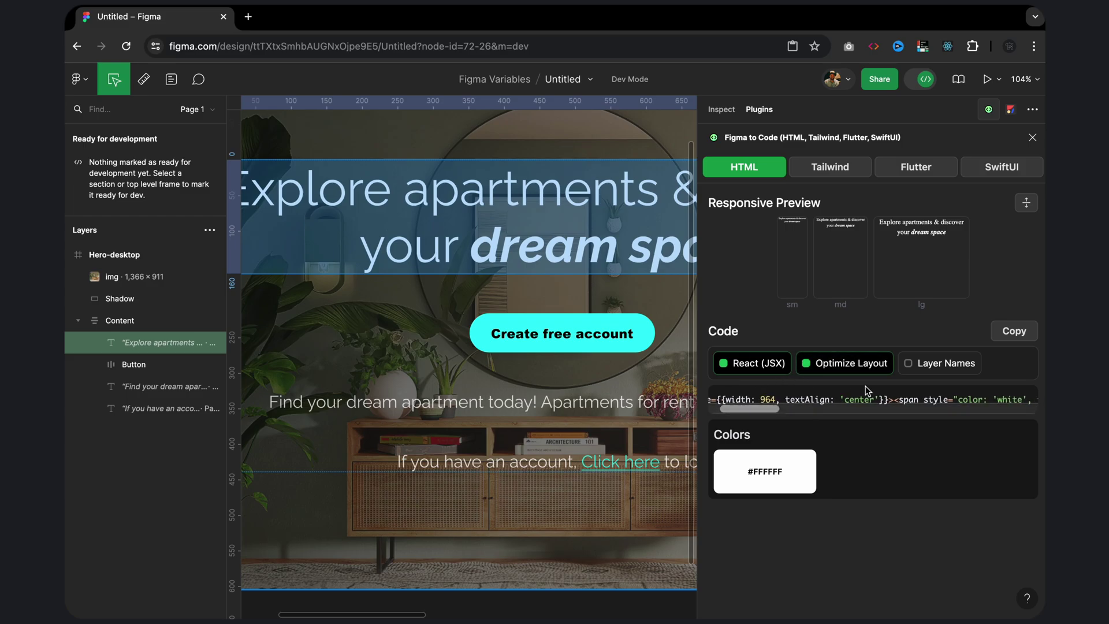
scroll(868, 395, right, 2)
scroll(869, 398, right, 2)
scroll(868, 394, right, 2)
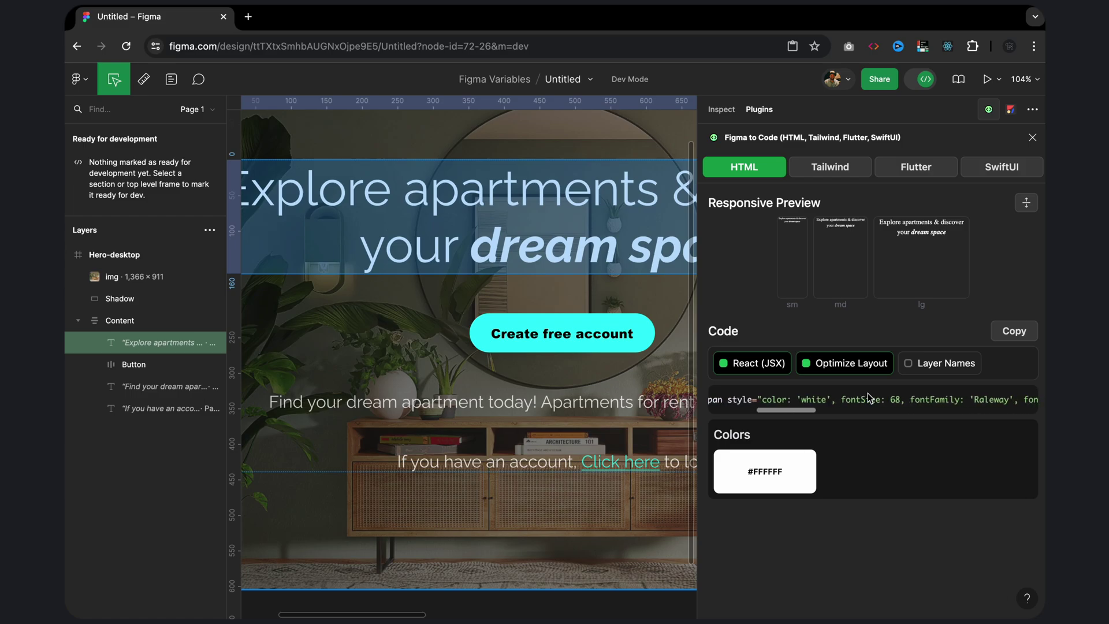
scroll(867, 394, right, 1)
scroll(867, 393, right, 1)
scroll(868, 393, right, 1)
scroll(868, 392, right, 2)
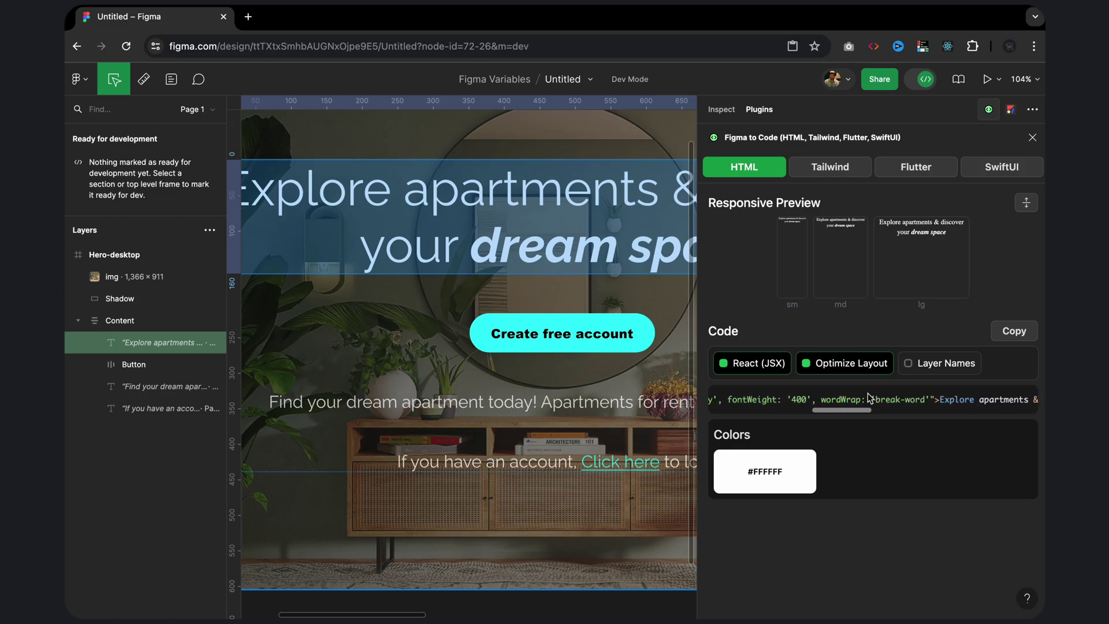
scroll(901, 407, right, 1)
scroll(909, 405, right, 1)
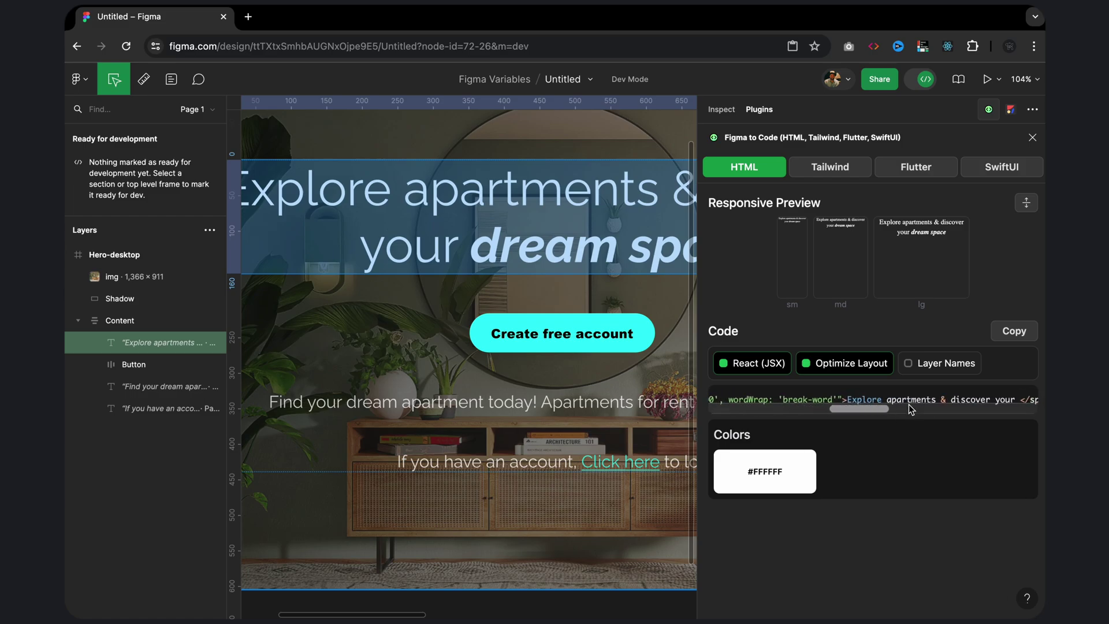
scroll(909, 405, right, 2)
scroll(909, 404, right, 2)
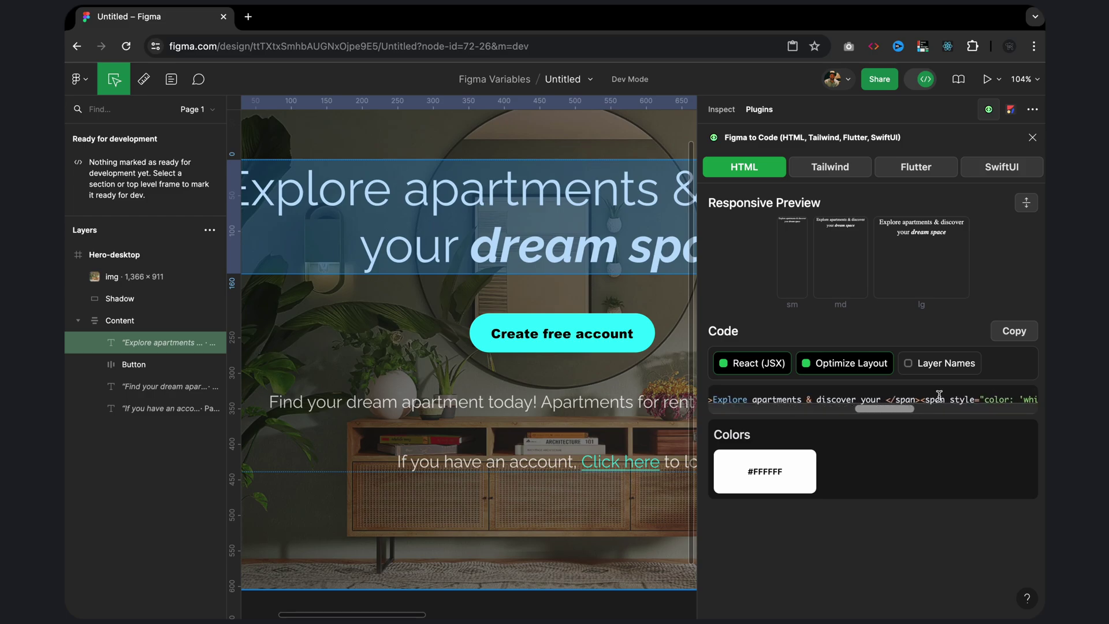
scroll(964, 399, right, 1)
scroll(964, 398, right, 2)
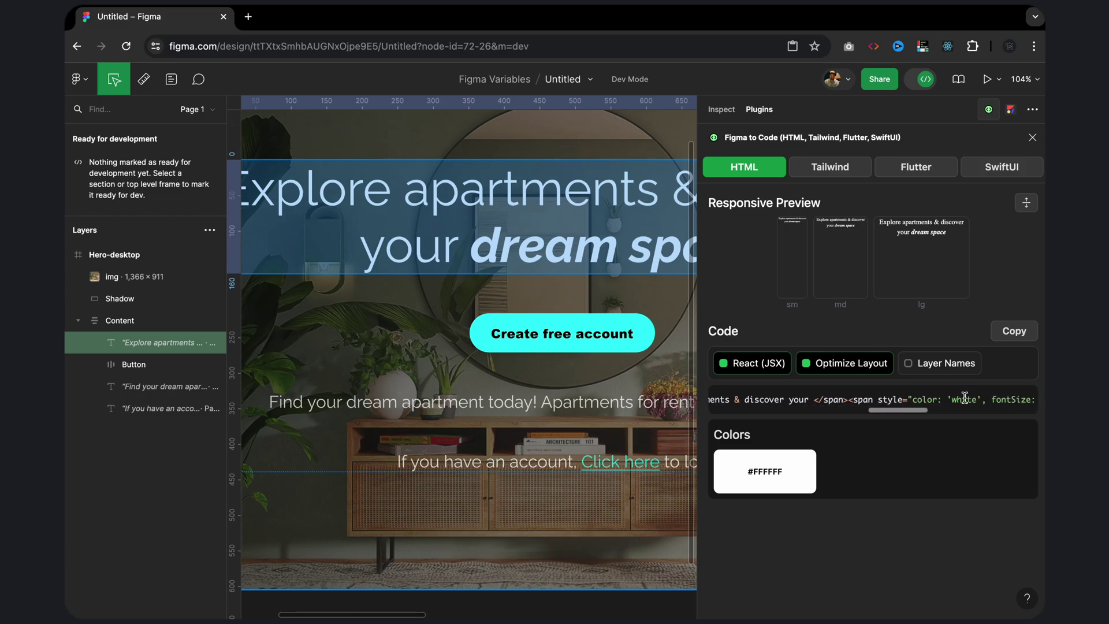
scroll(964, 398, right, 1)
scroll(964, 398, right, 3)
scroll(964, 398, right, 1)
scroll(964, 398, right, 2)
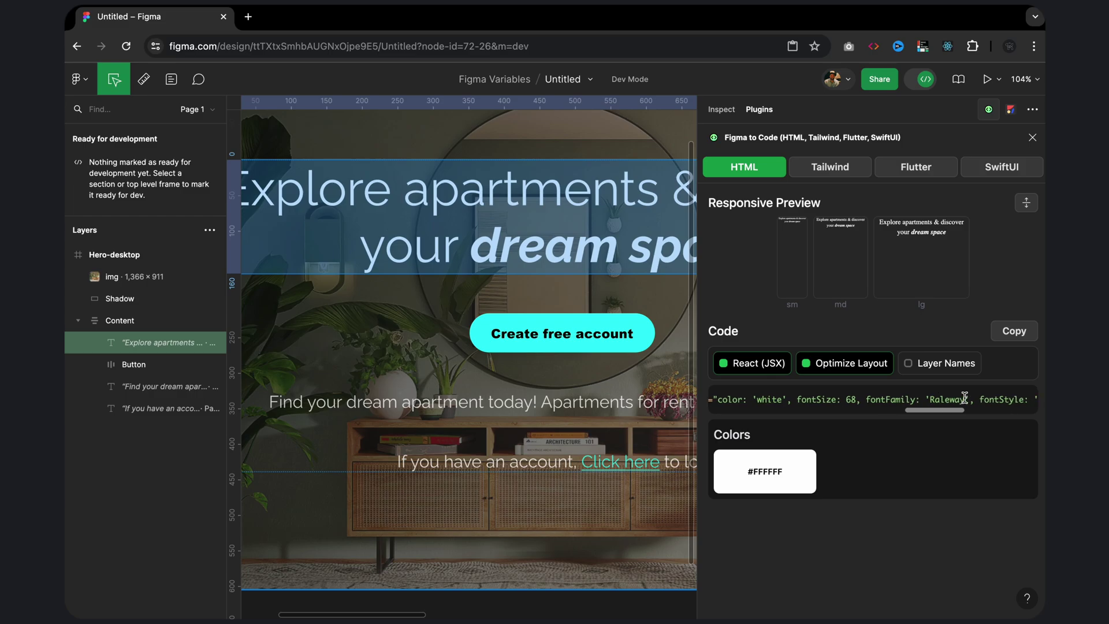
scroll(964, 398, right, 1)
scroll(964, 398, right, 1)
scroll(964, 398, right, 1)
scroll(964, 398, right, 2)
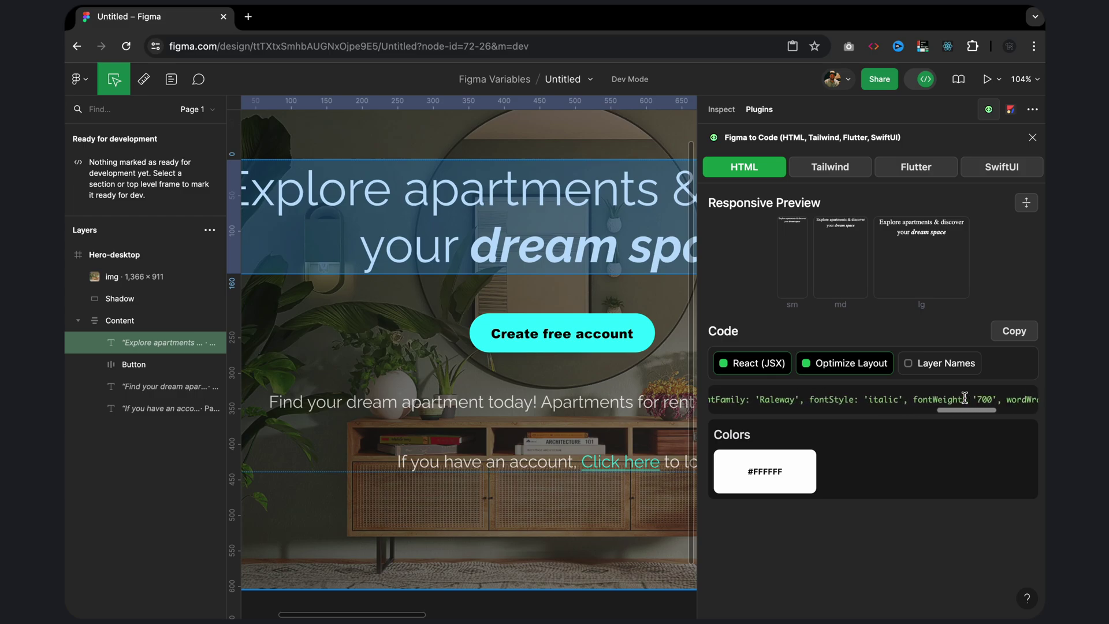
scroll(964, 398, right, 1)
scroll(964, 398, right, 1)
scroll(964, 398, right, 1)
scroll(964, 398, right, 1)
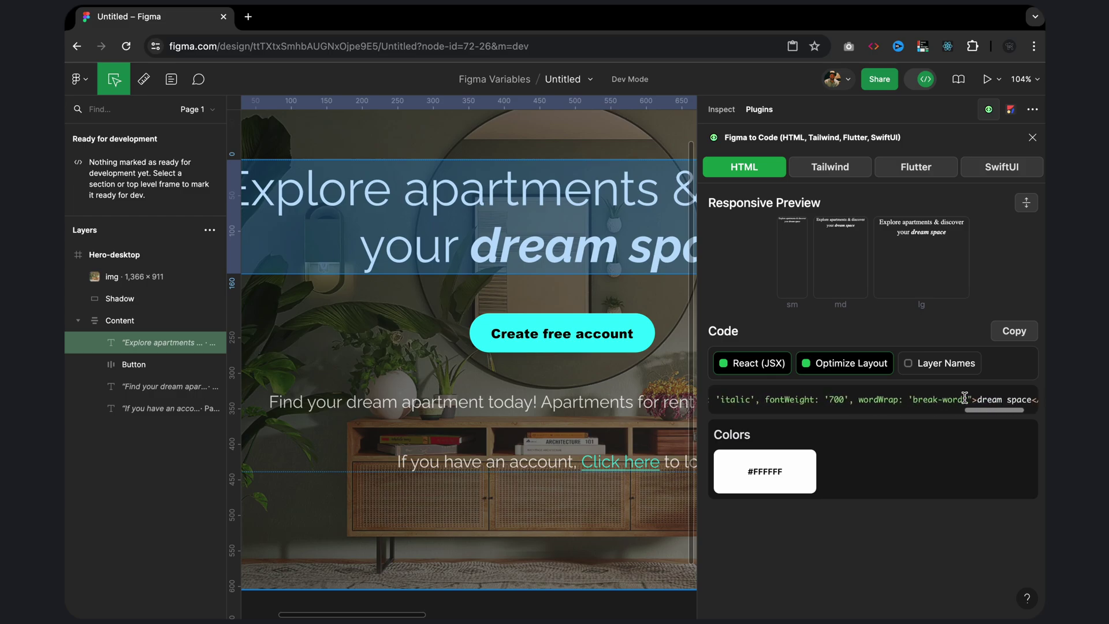
scroll(964, 398, right, 1)
scroll(964, 398, right, 1)
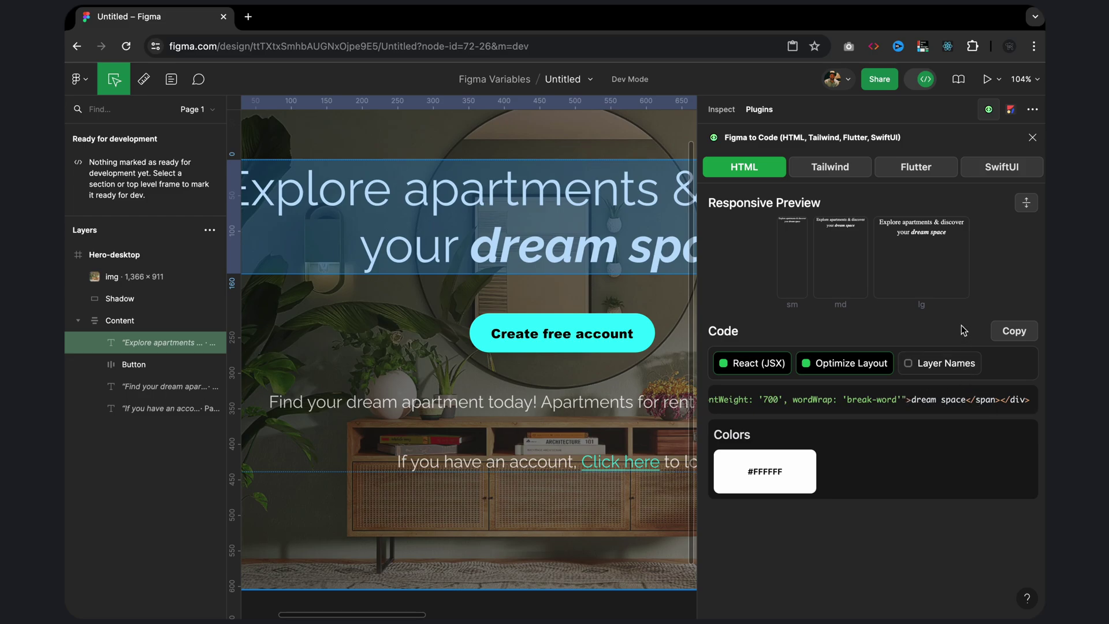
click(923, 79)
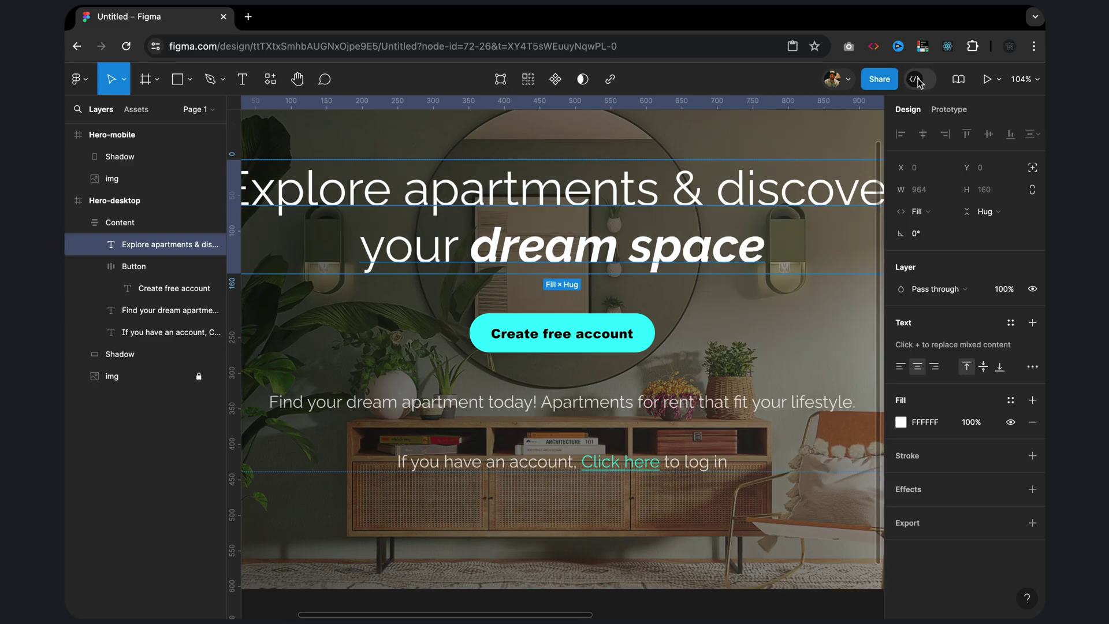
Step: Deselect the frame and reopen Local variables showing the five Collection 1 font variables
click(748, 338)
scroll(741, 345, down, 2)
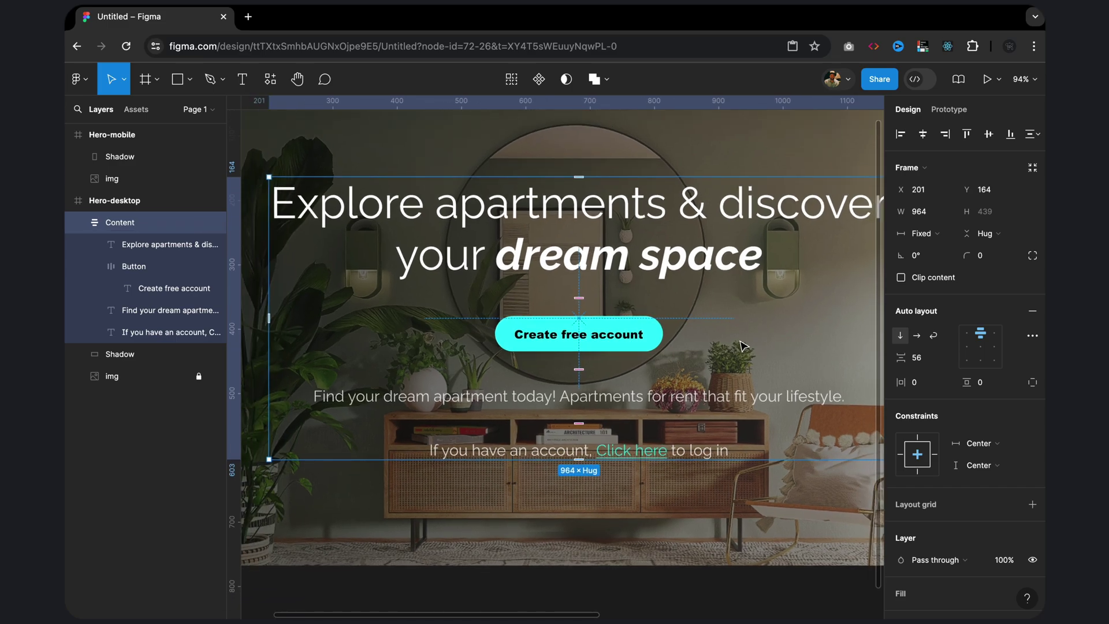
scroll(741, 344, right, 2)
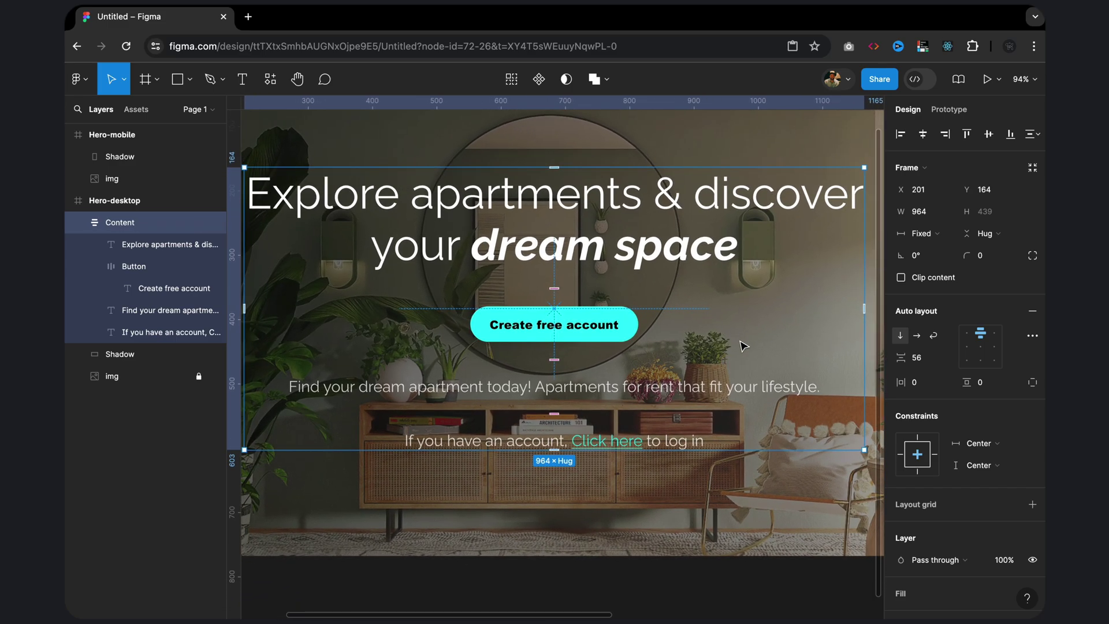
scroll(742, 342, down, 2)
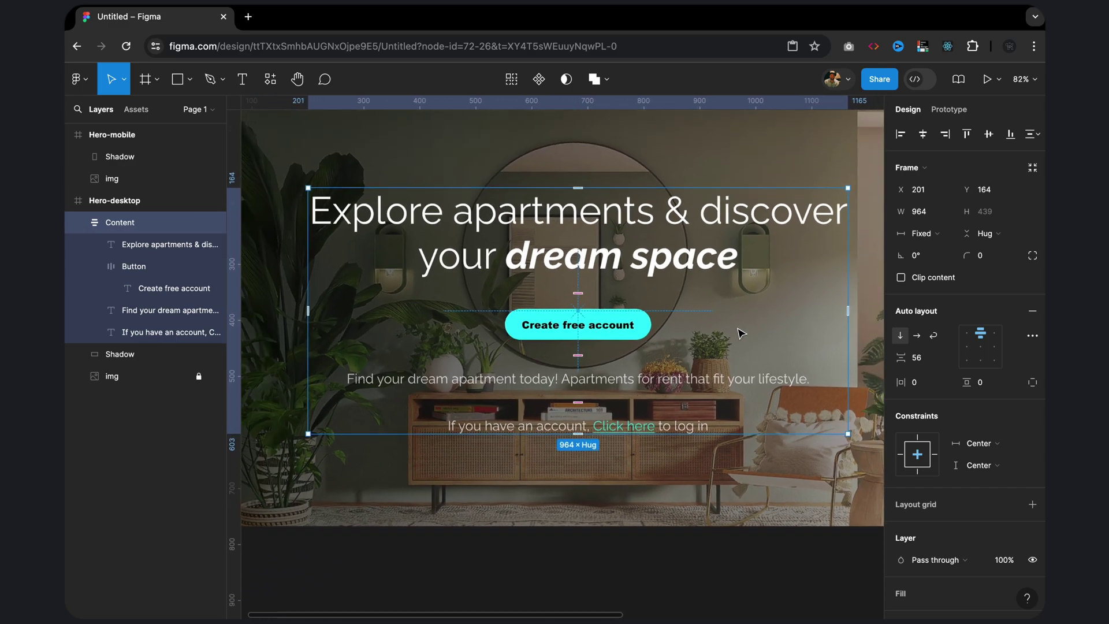
click(647, 559)
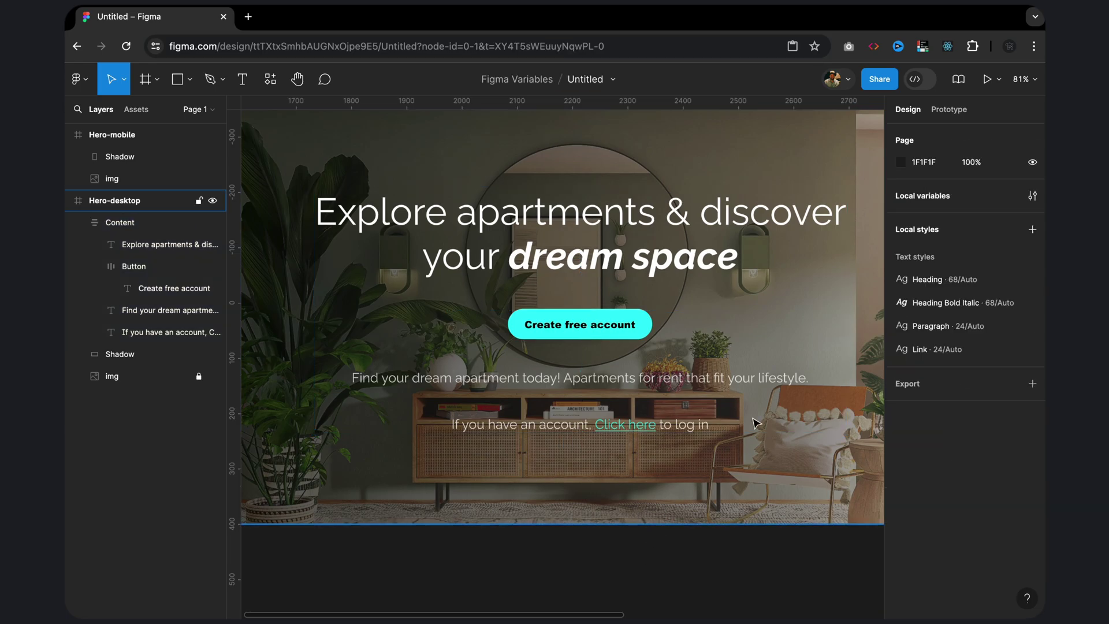
click(1040, 198)
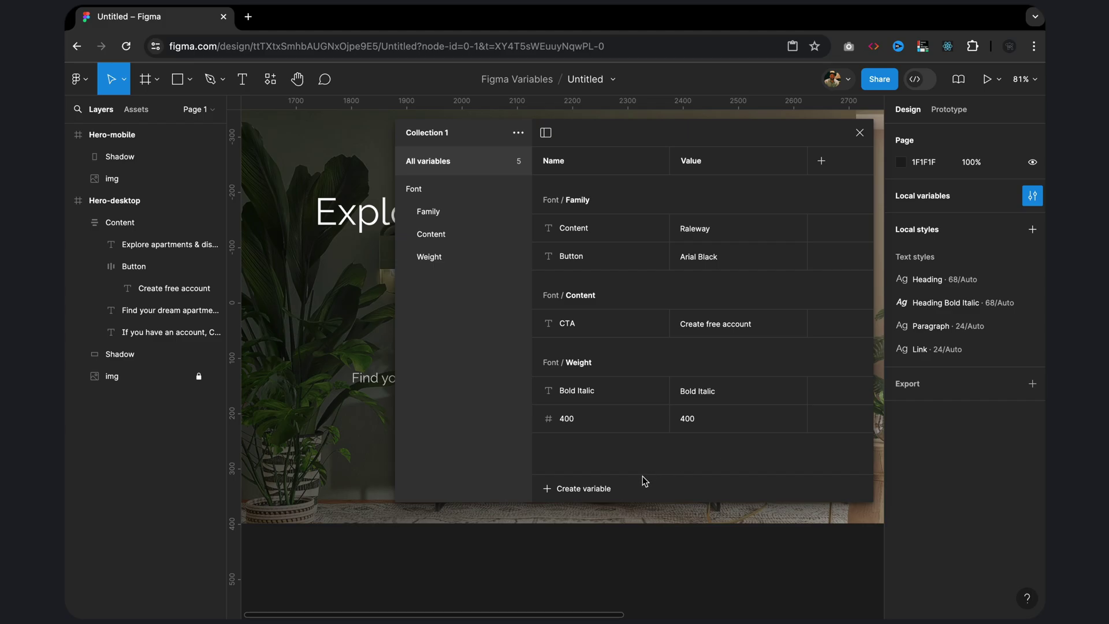
Step: Create a number variable named Font/Size/Large with value 68
click(597, 488)
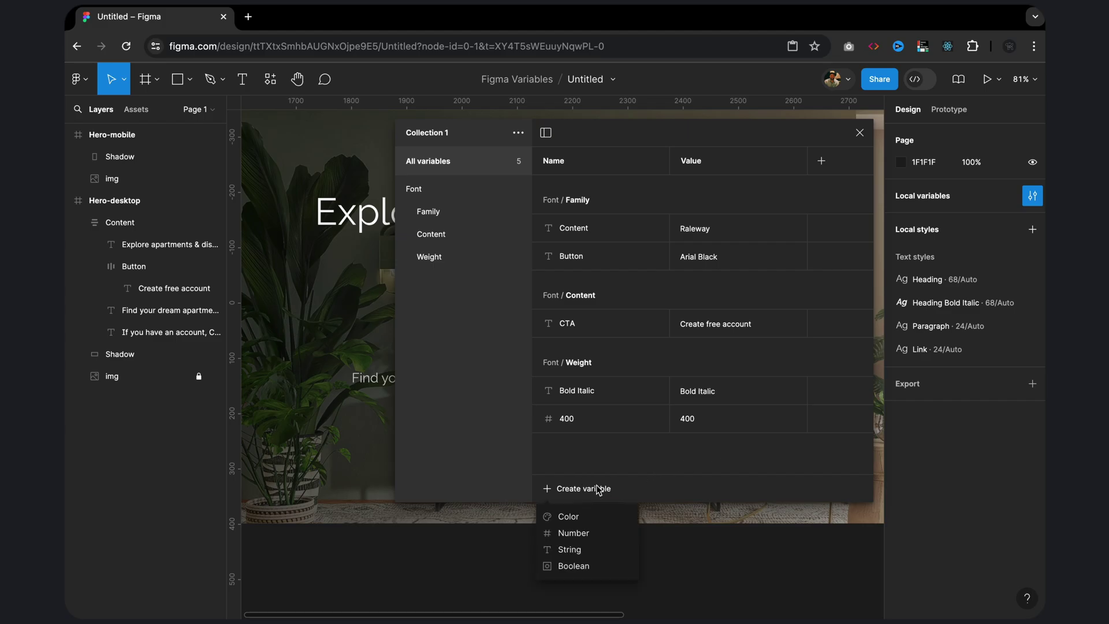
click(574, 534)
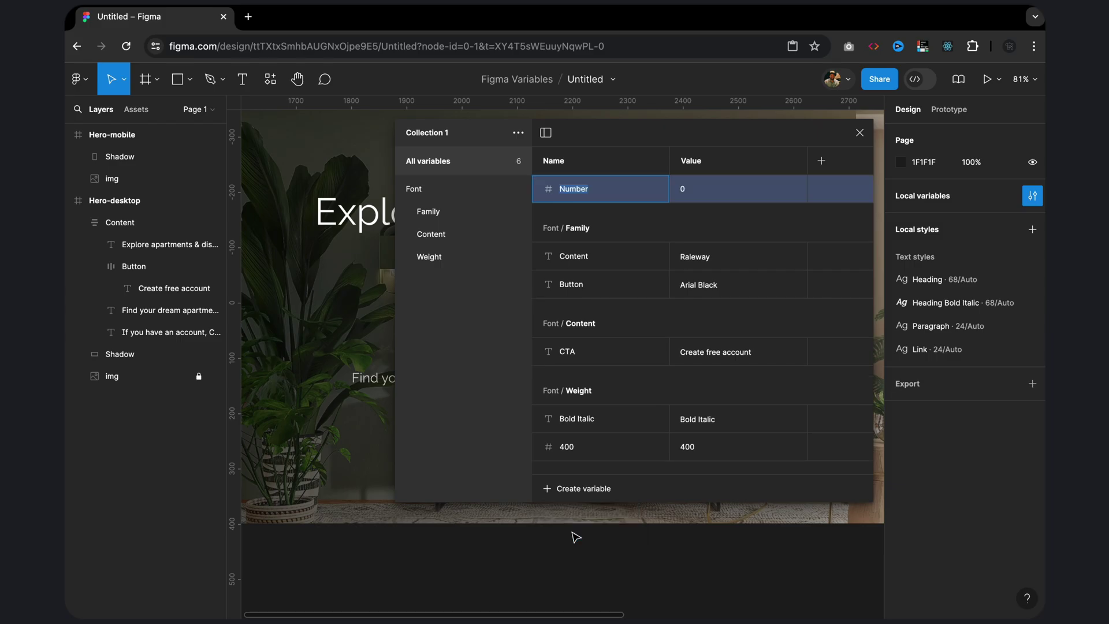
text(Font/Size/Large)
click(703, 195)
scroll(696, 324, down, 1)
text(68)
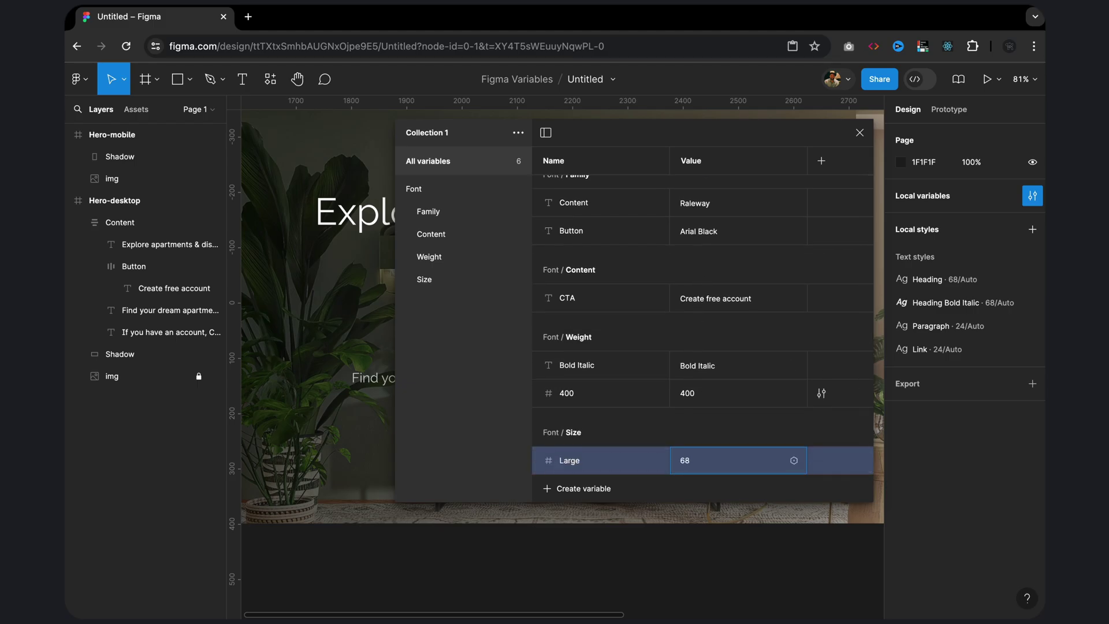
Step: Limit Font/Size/Large's scoping to font size only
click(822, 460)
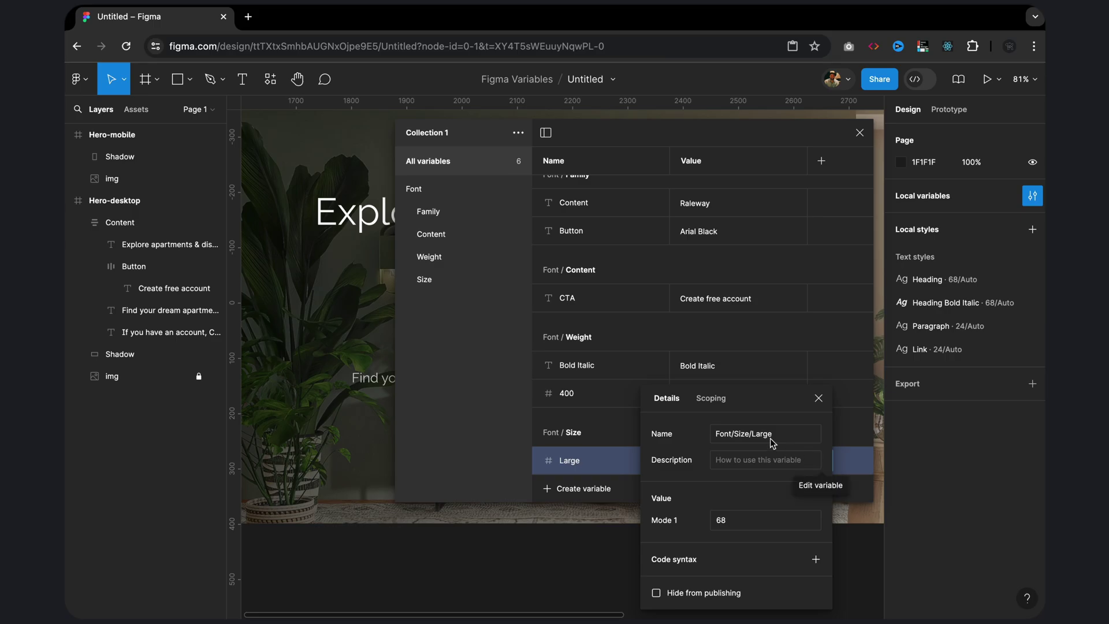
click(715, 398)
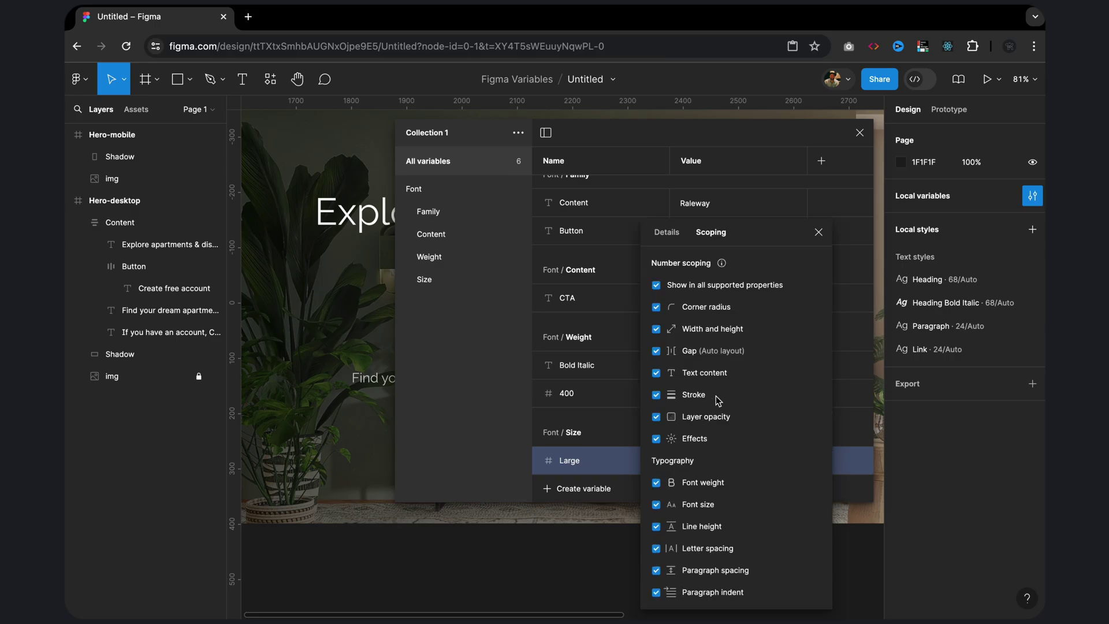
click(656, 286)
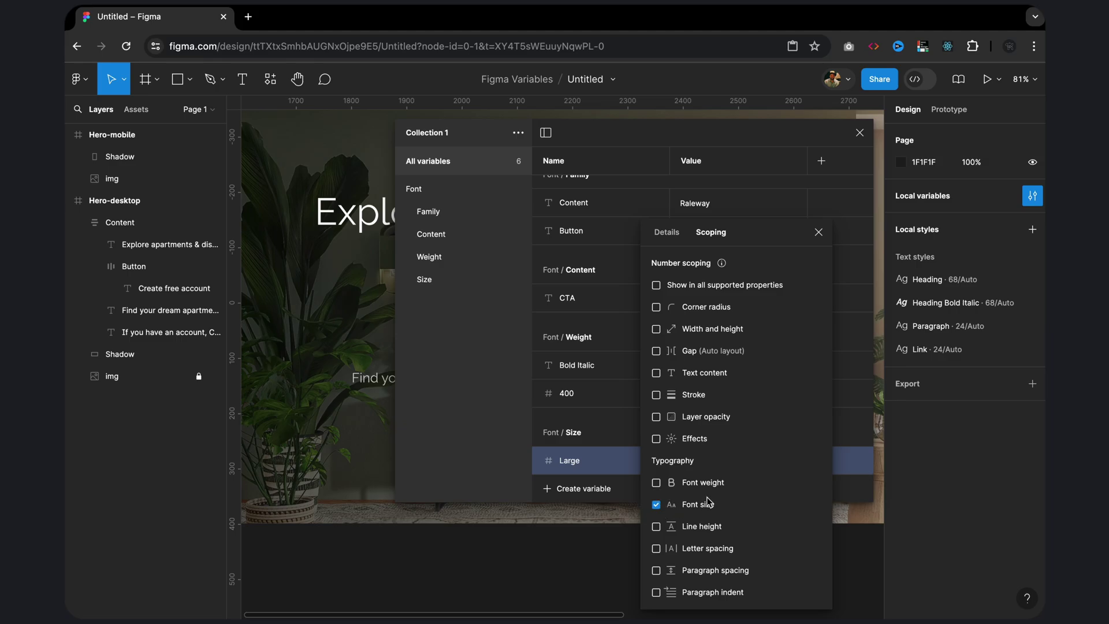
click(818, 233)
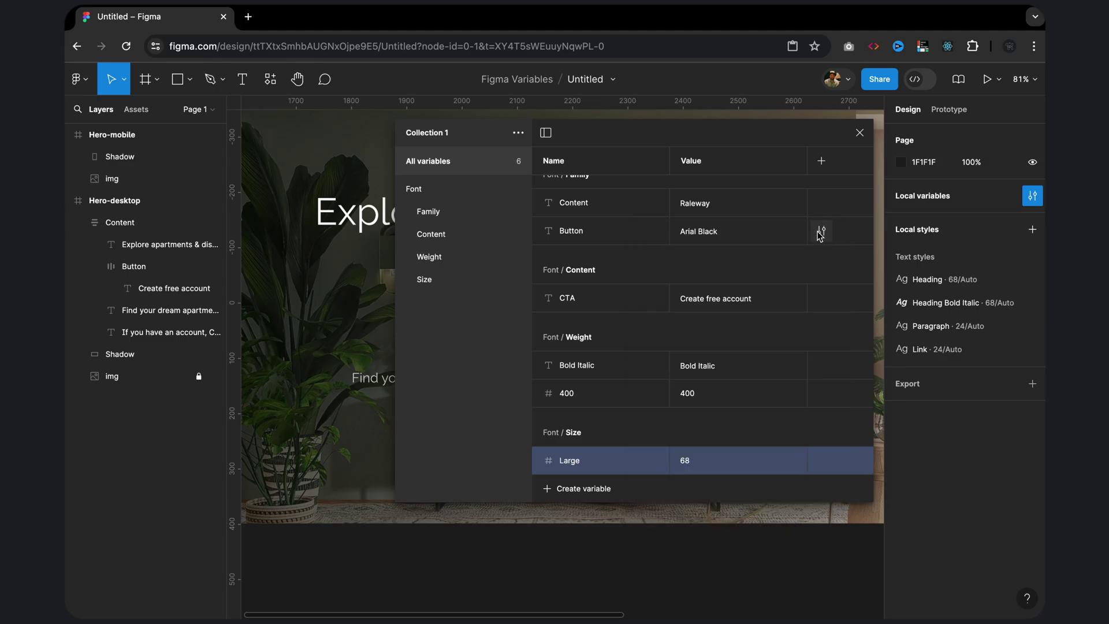
Step: Duplicate Large as Font/Size/Medium and change its value from 68 to 24
right_click(722, 458)
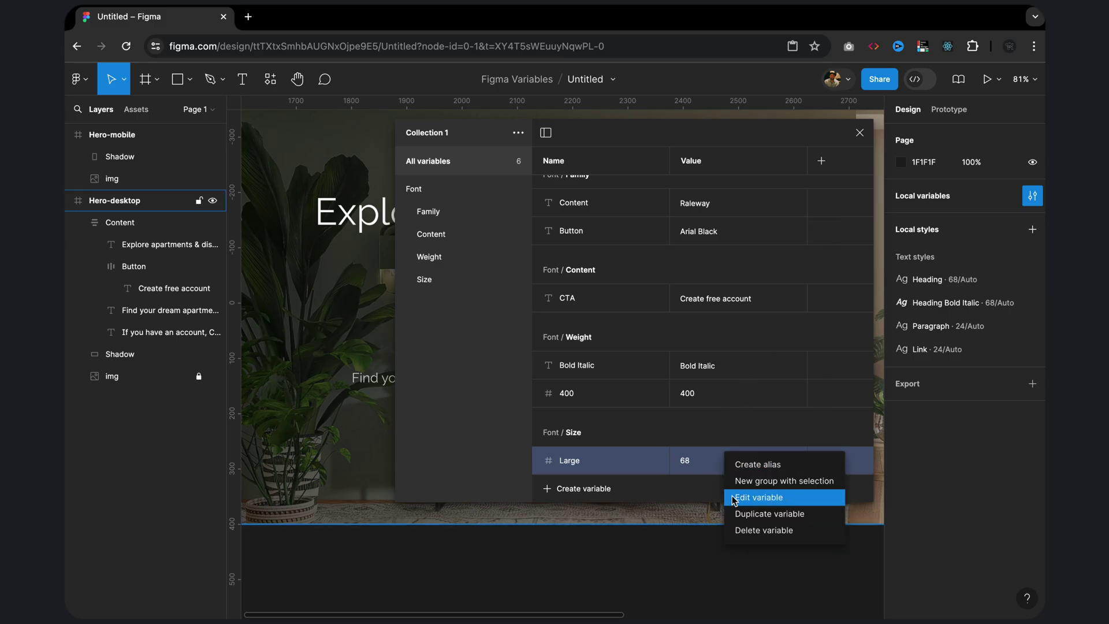
click(744, 514)
mouse_move(606, 432)
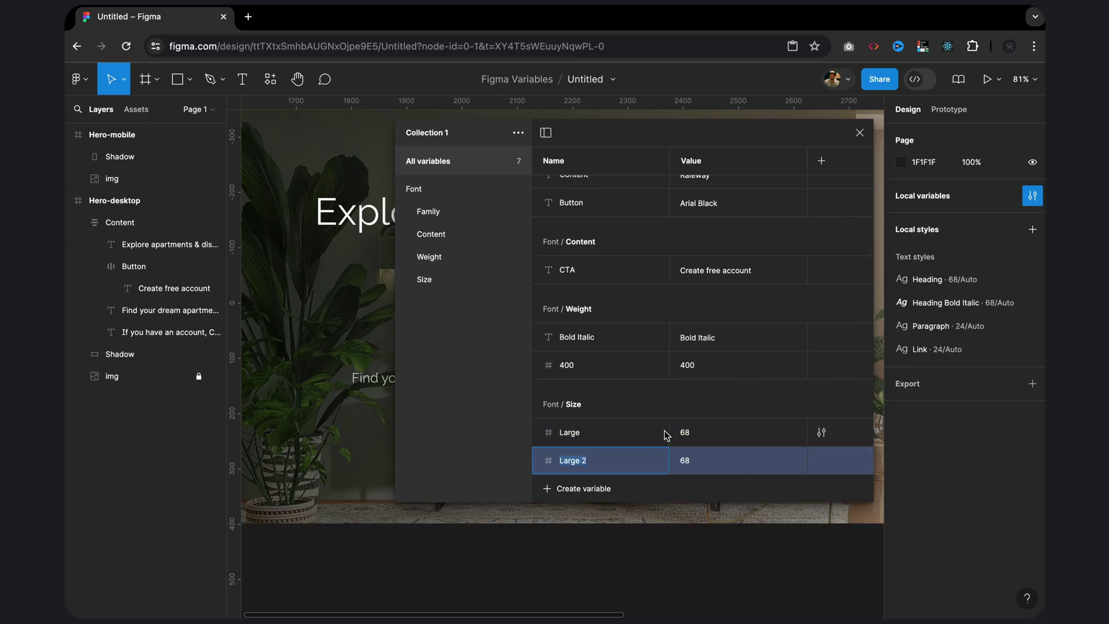
text(Medium)
click(700, 460)
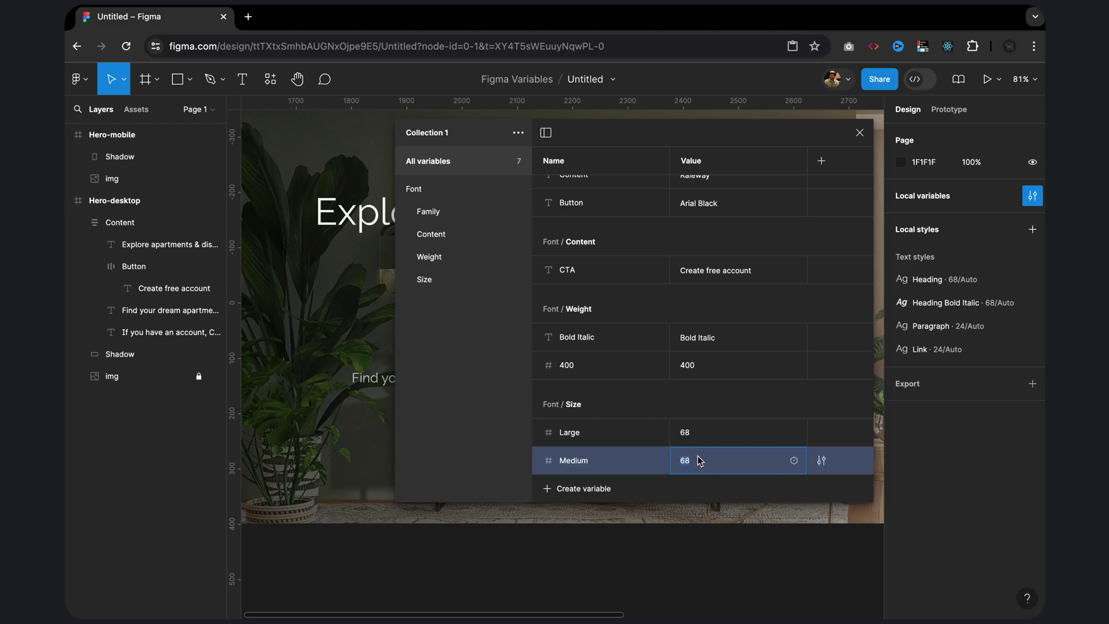
key(BackSpace)
Step: Restrict Font/Size/Medium's scoping to font size only
click(821, 460)
click(713, 398)
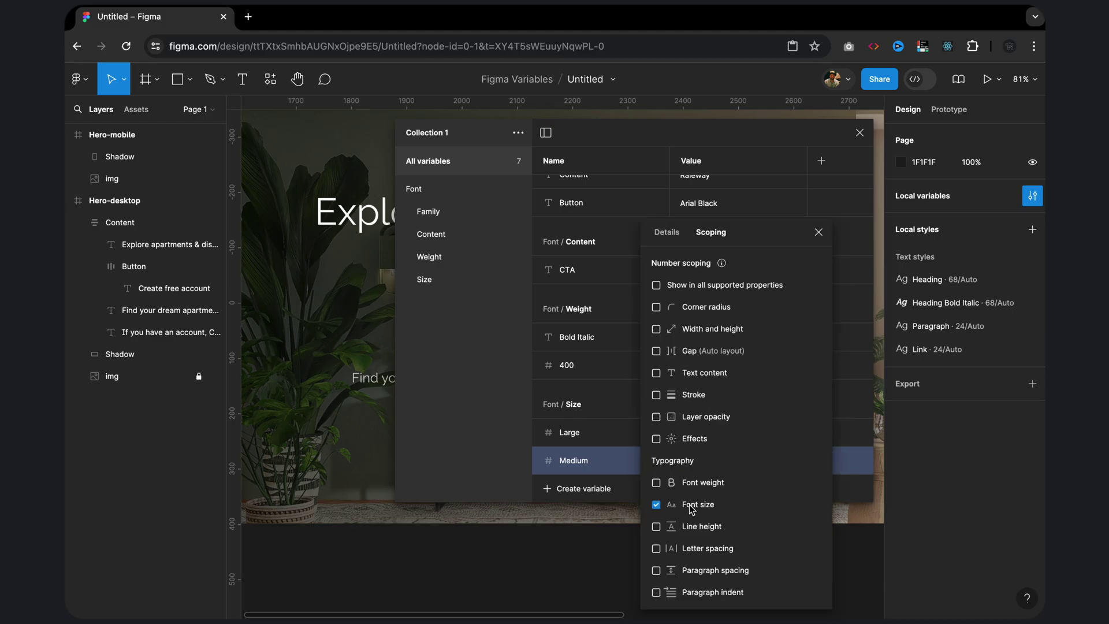
click(818, 231)
Step: Bind the Heading and Heading Bold Italic styles' font size to the Large variable
click(860, 133)
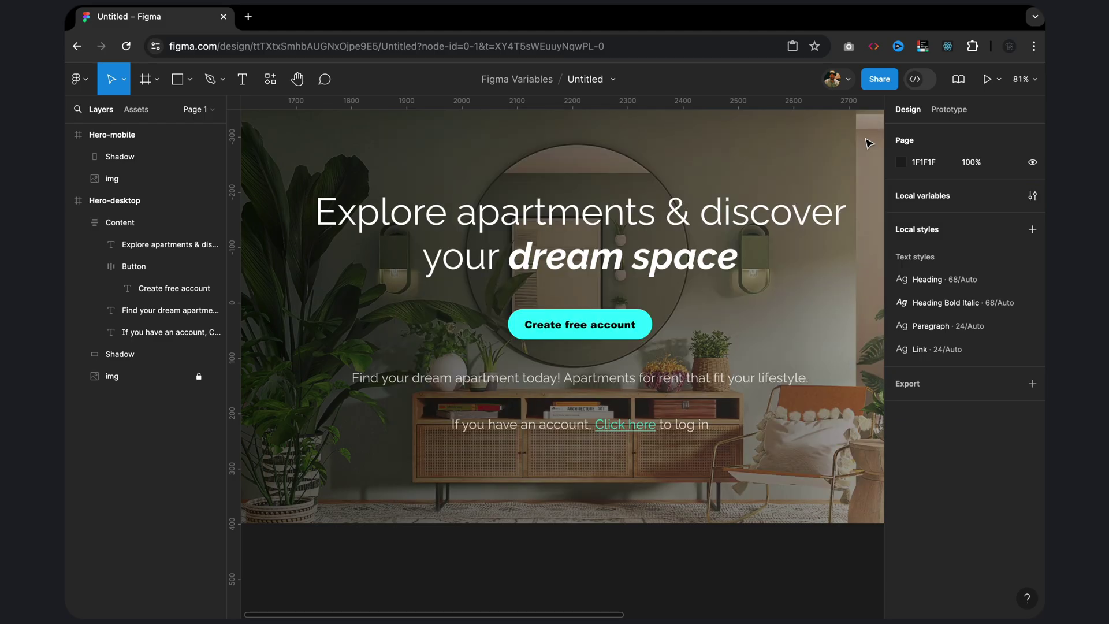
click(1031, 279)
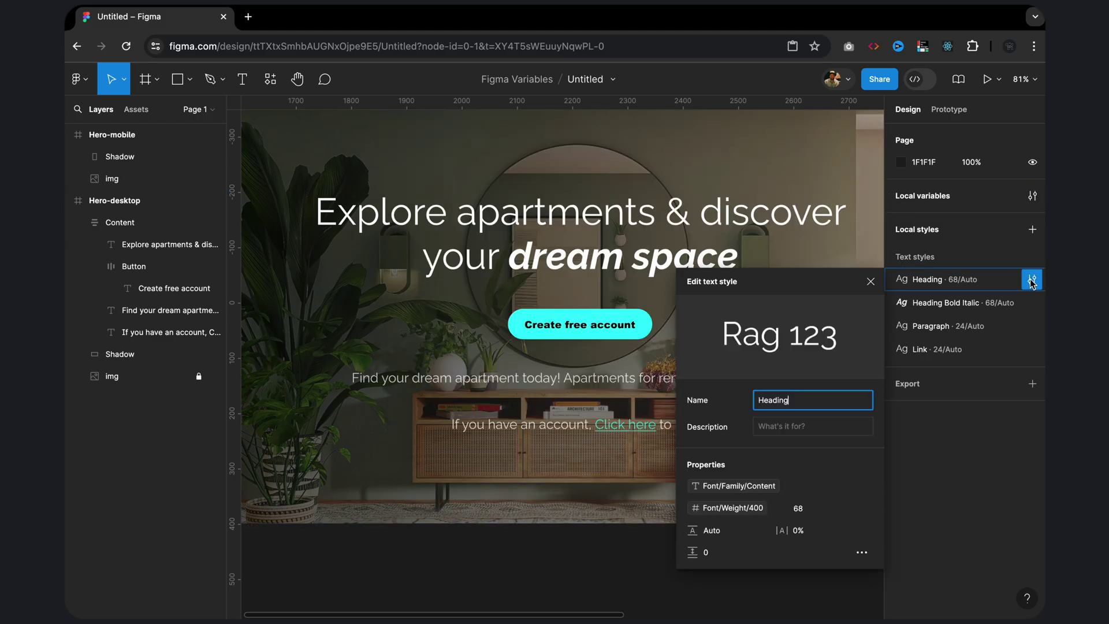
click(851, 510)
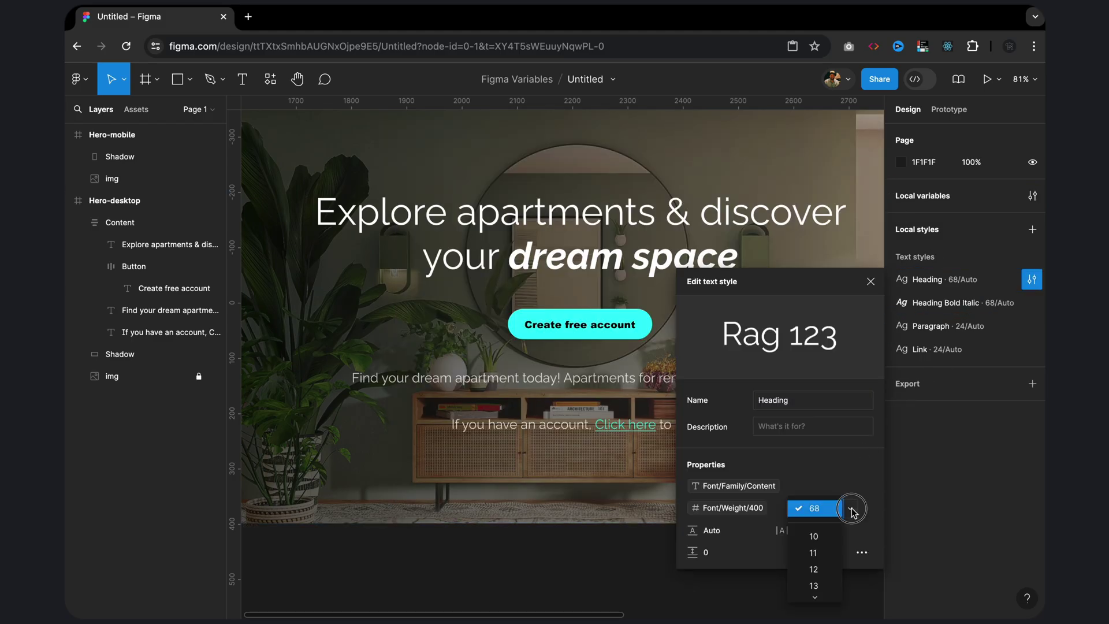
click(815, 604)
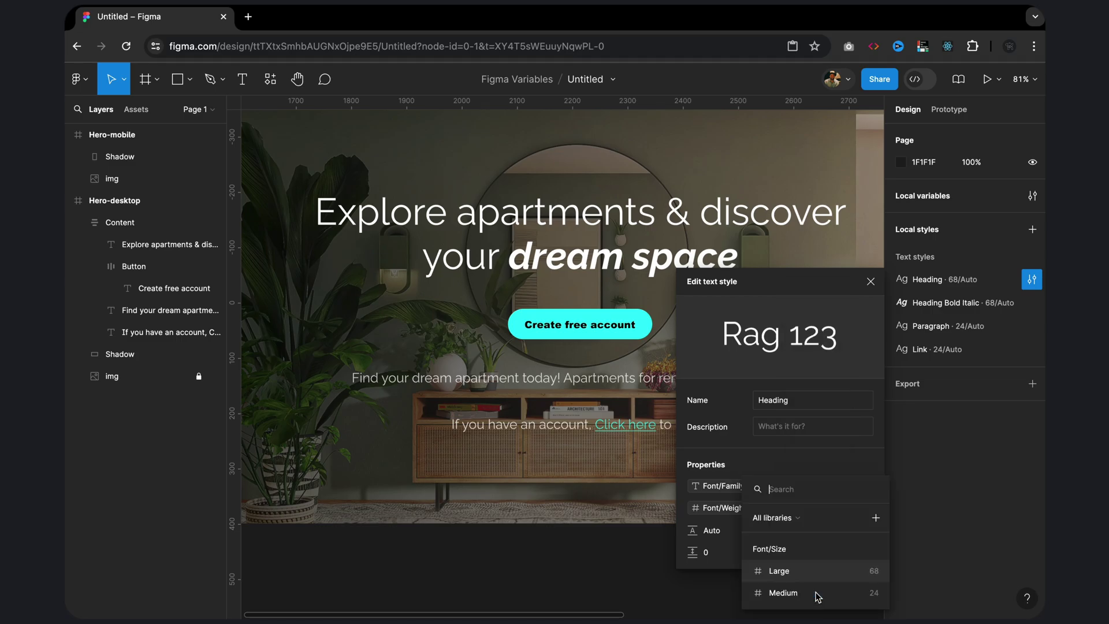
click(759, 571)
click(1032, 303)
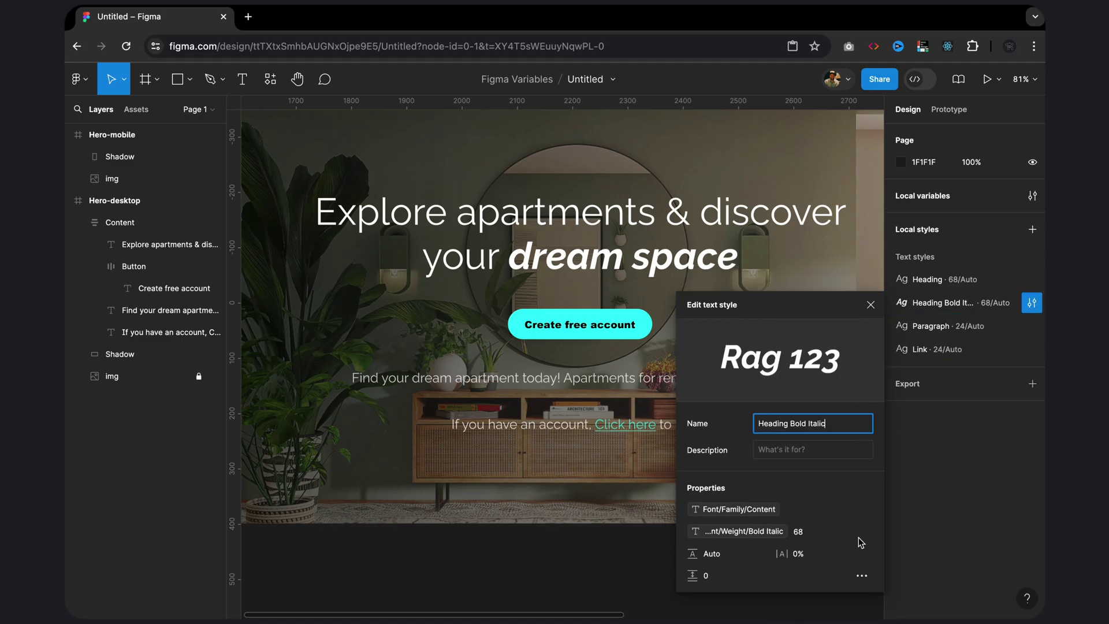
click(799, 531)
click(815, 601)
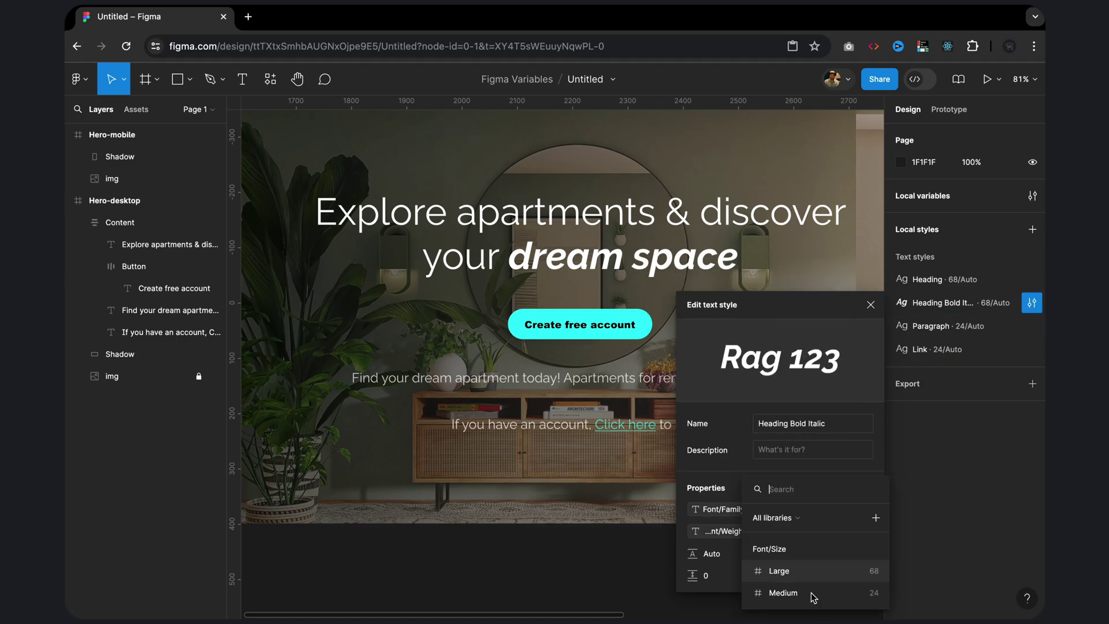
click(761, 571)
Step: Bind the Paragraph and Link styles' font size to the Medium variable
click(1031, 326)
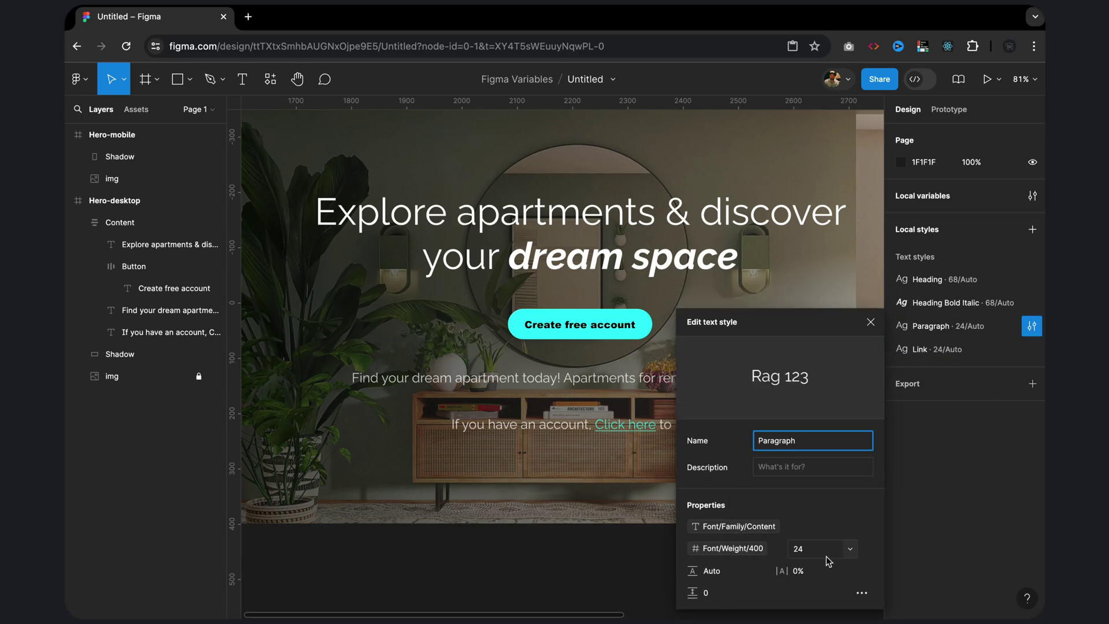
click(829, 559)
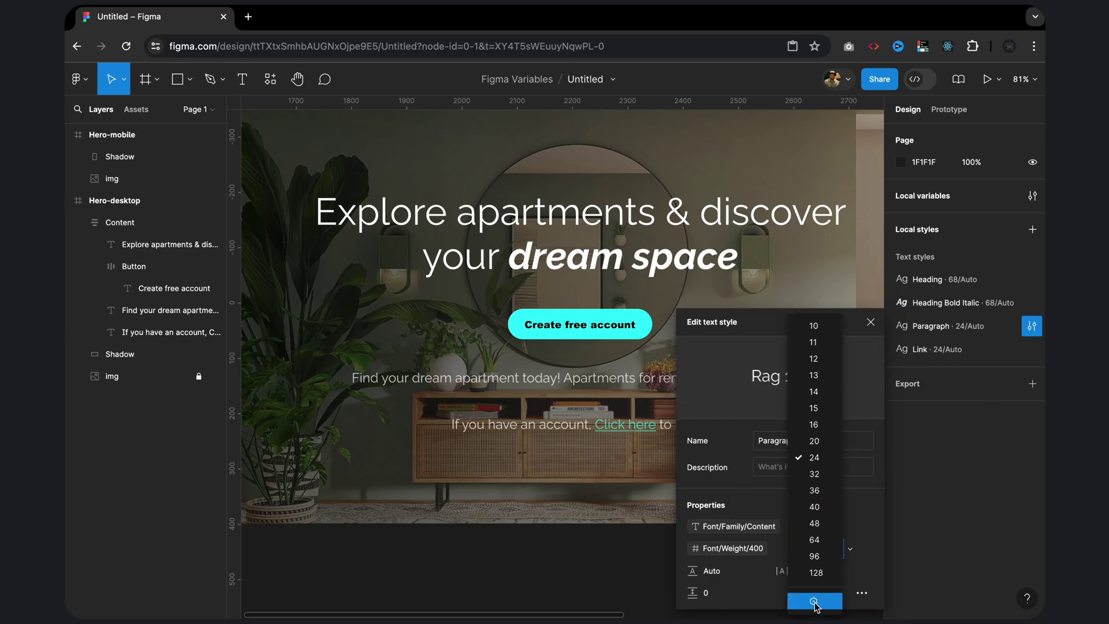
click(815, 600)
click(777, 590)
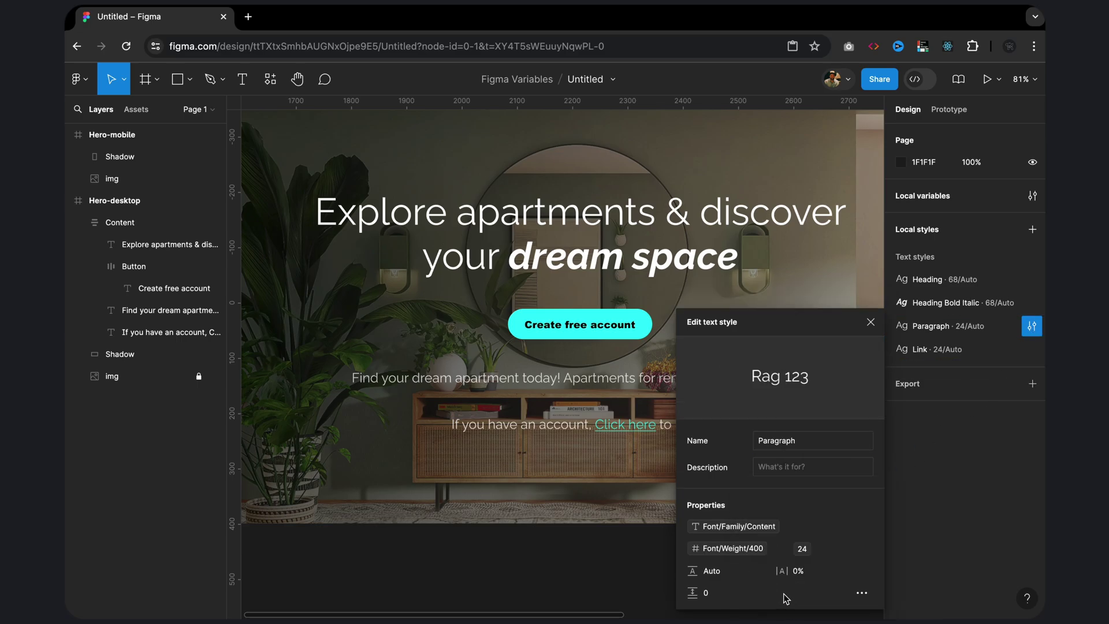
click(1031, 349)
click(850, 548)
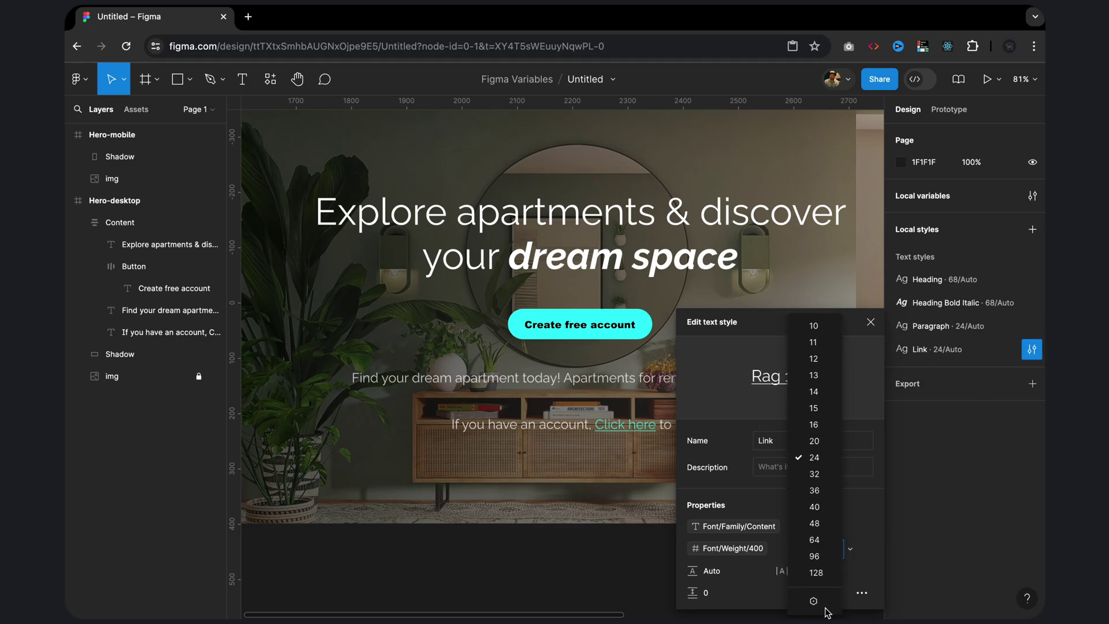
click(813, 600)
click(780, 591)
click(870, 322)
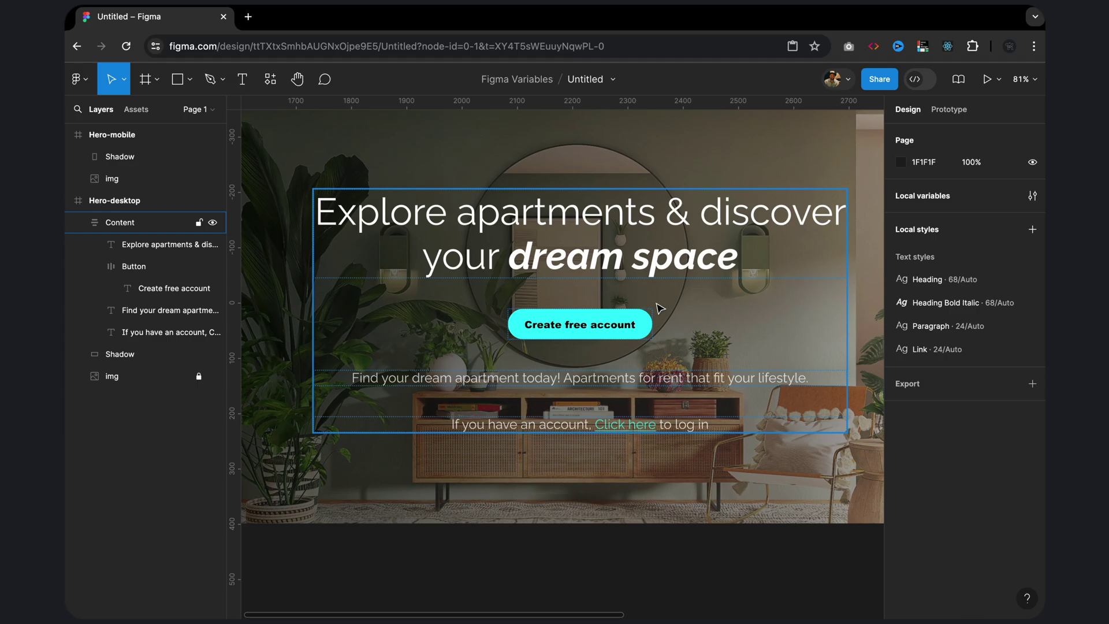
Step: Add a second mode to the Size variables with Large 42 and Medium 16
key(shift+1)
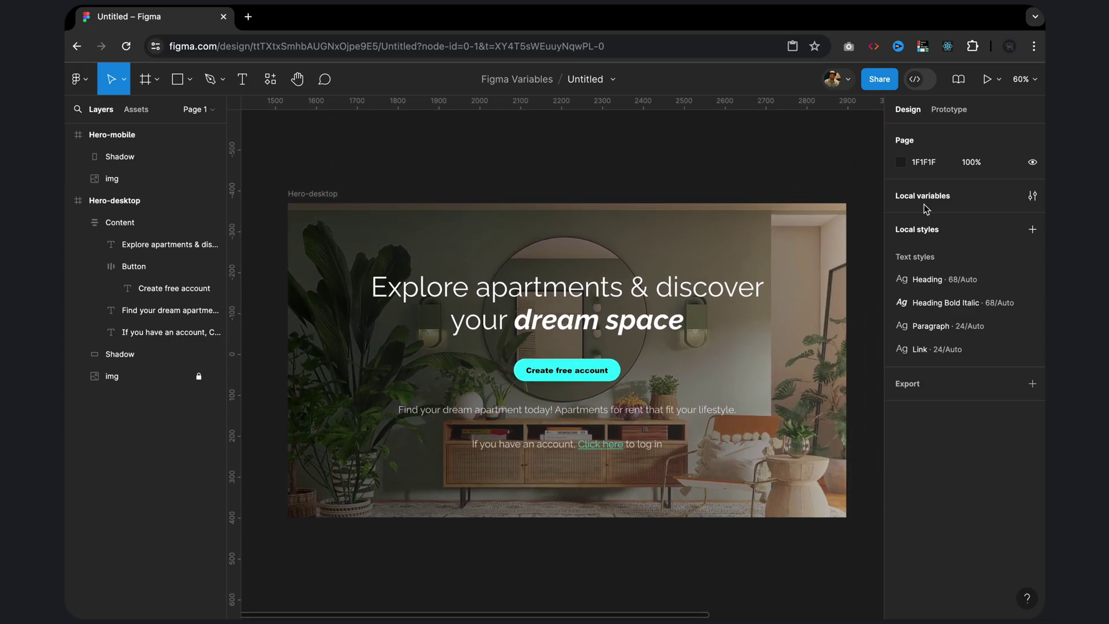
click(1033, 196)
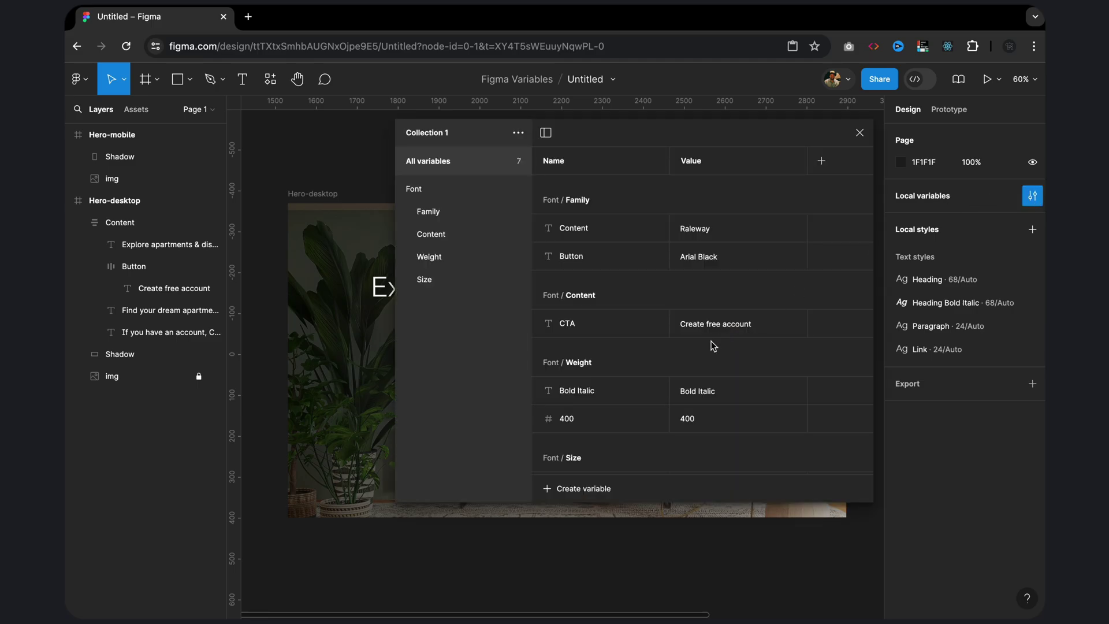
click(443, 282)
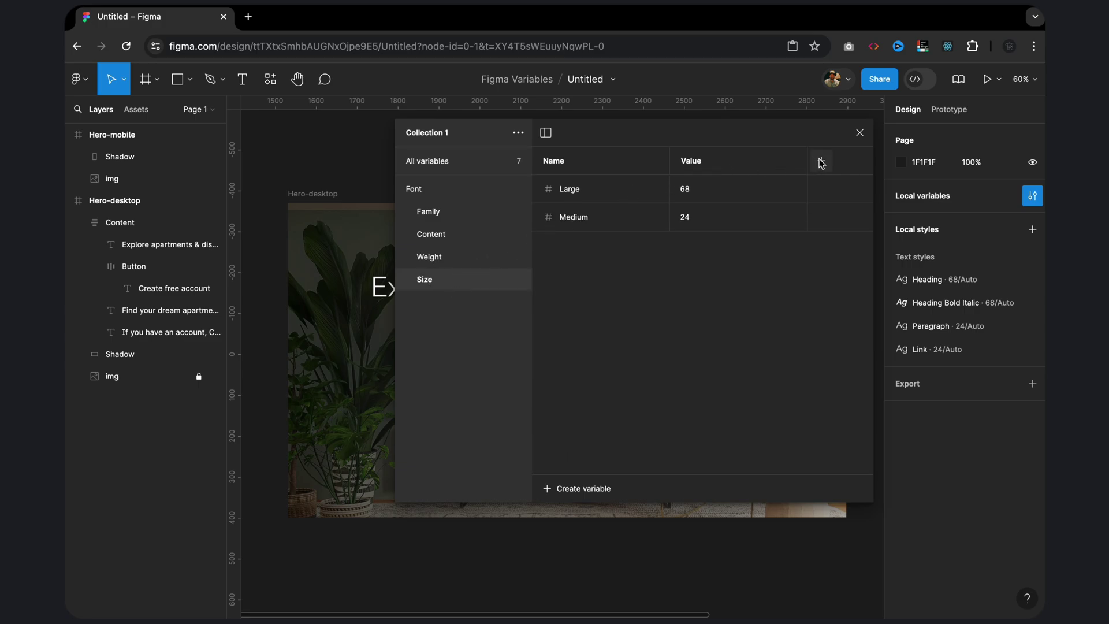
click(821, 162)
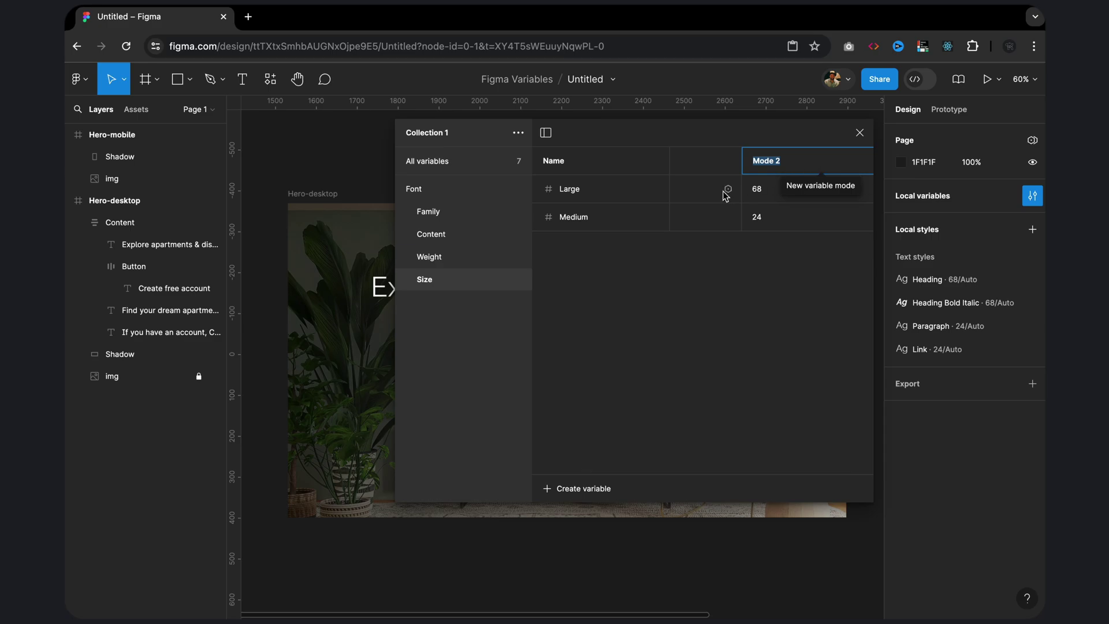
drag(392, 215, 236, 224)
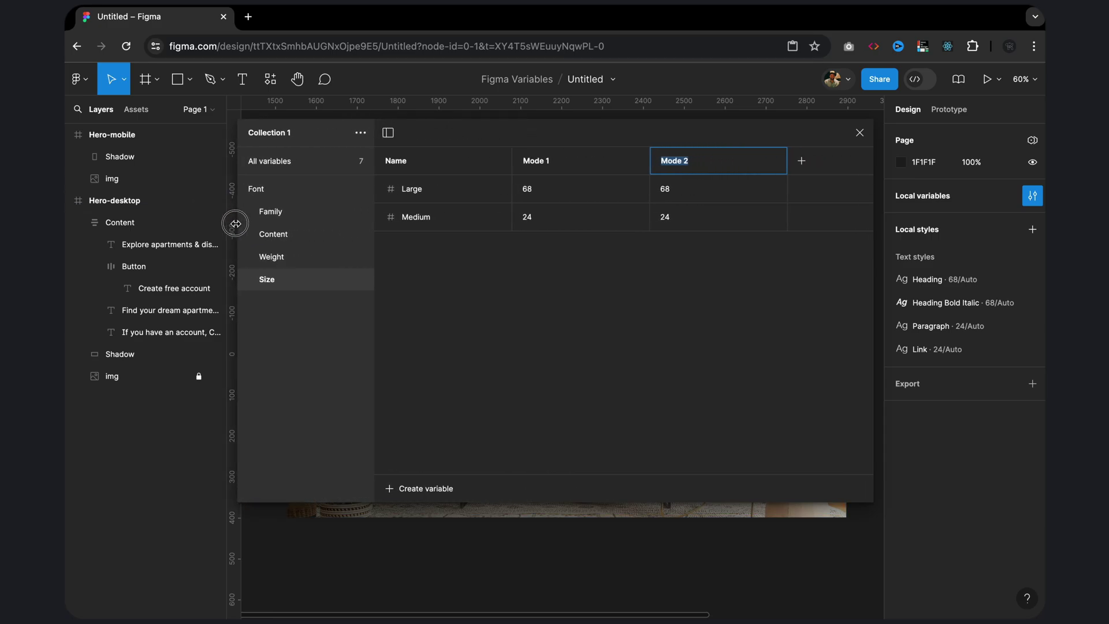
click(678, 186)
text(42)
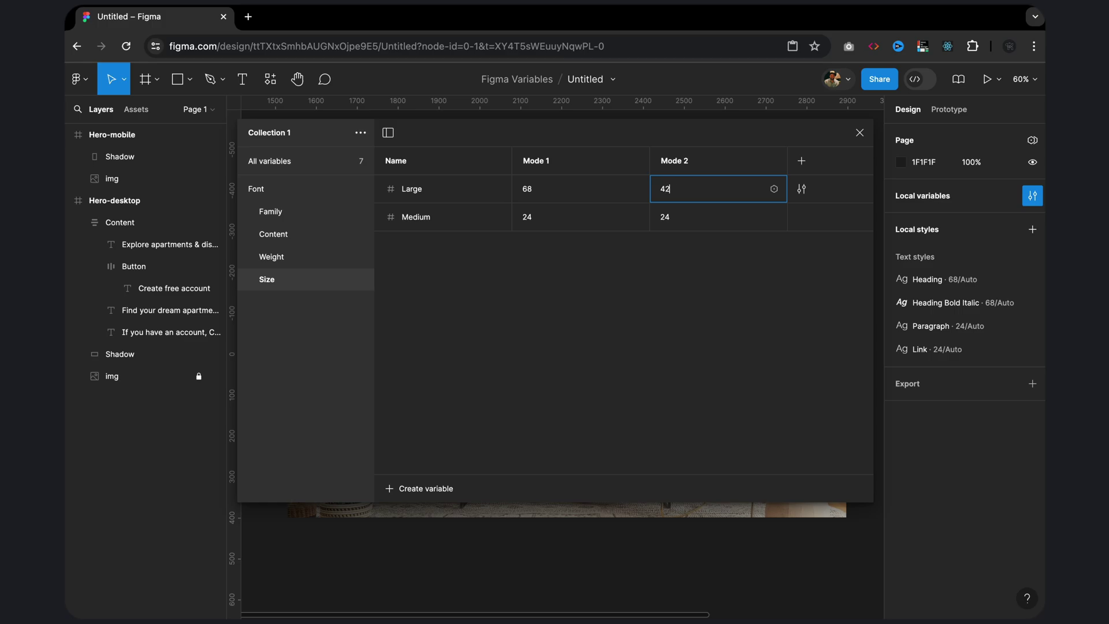
click(674, 218)
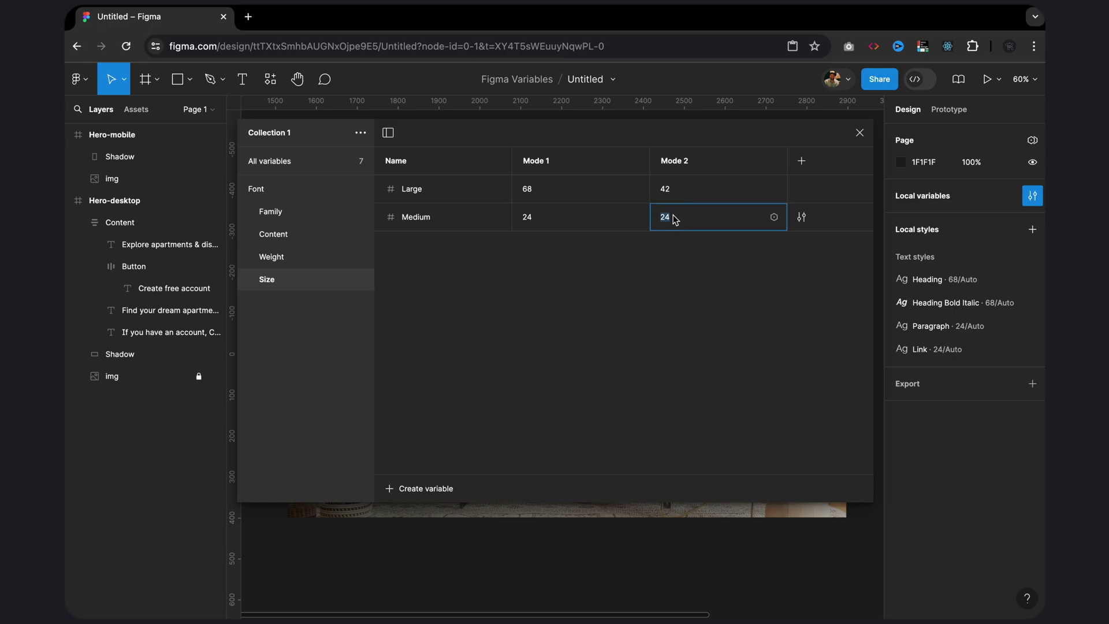
text(16)
key(Return)
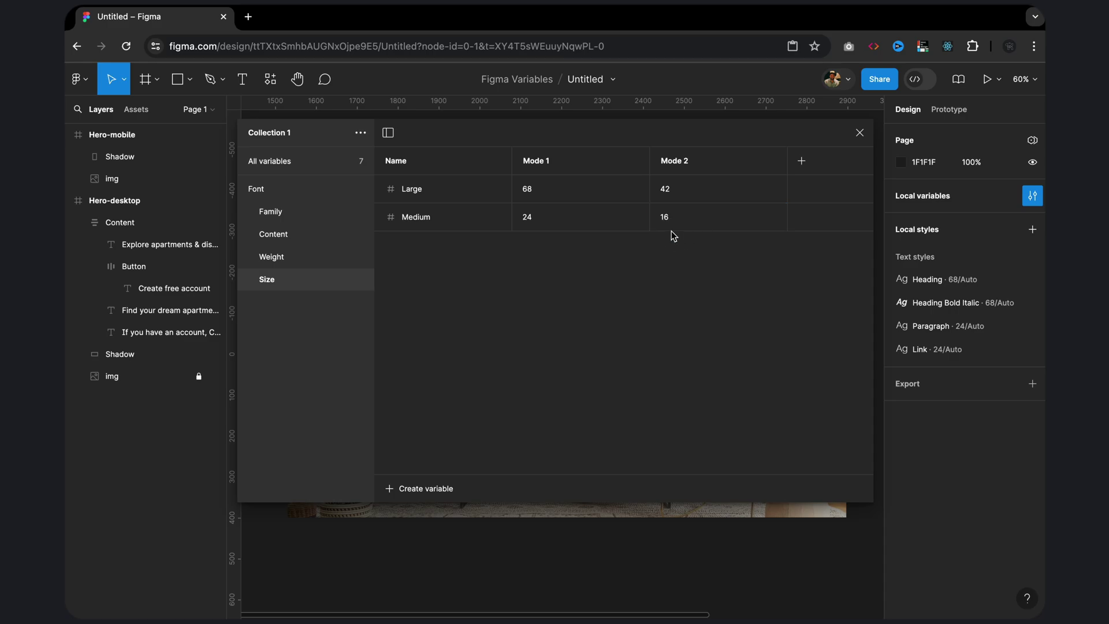
Step: Rename the modes to Desktop and Mobile, then close the variables window
double_click(560, 164)
text(Desktop)
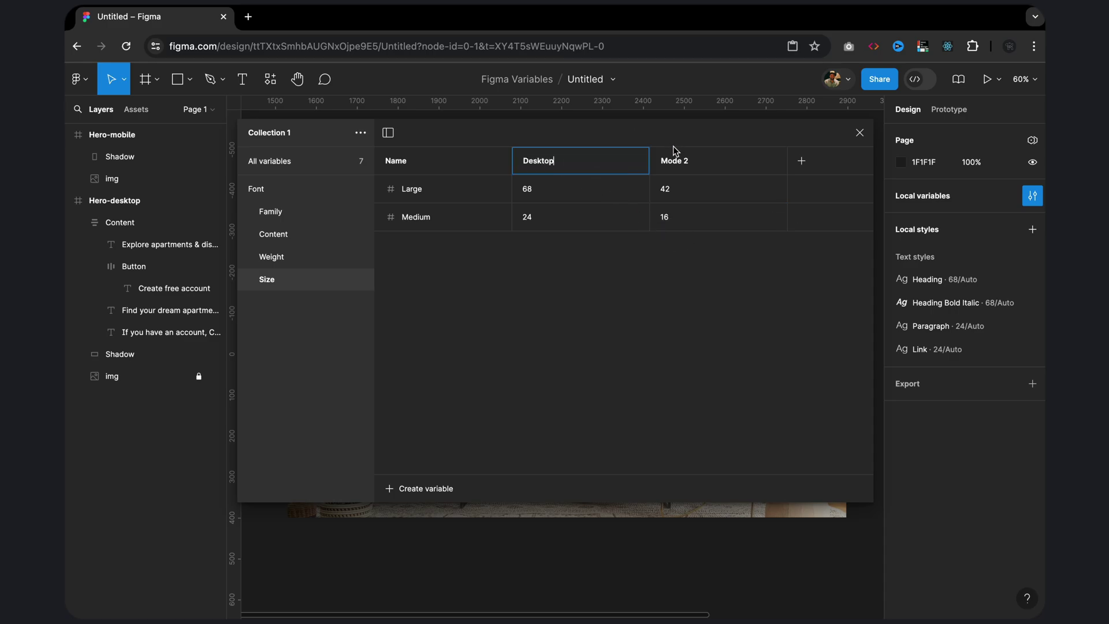
click(680, 165)
double_click(680, 166)
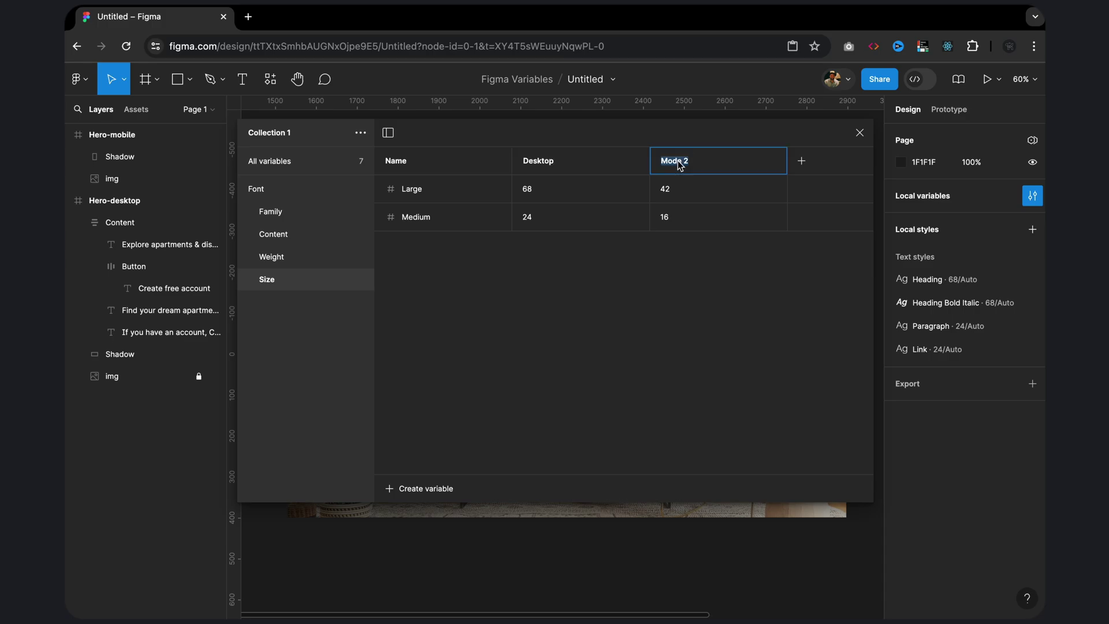
text(M)
click(687, 238)
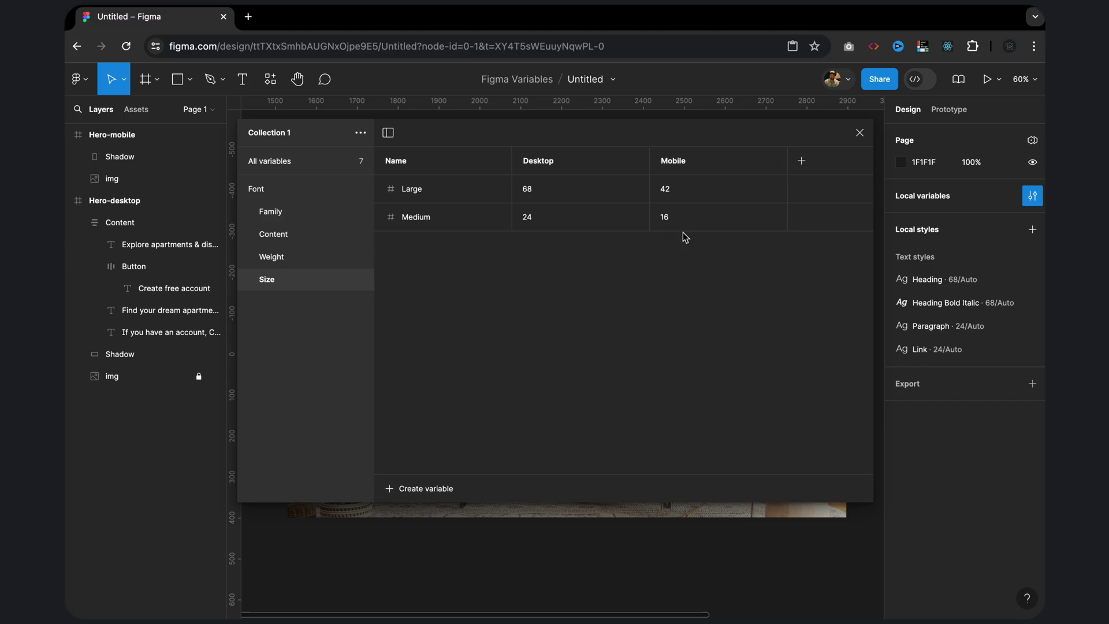
click(859, 134)
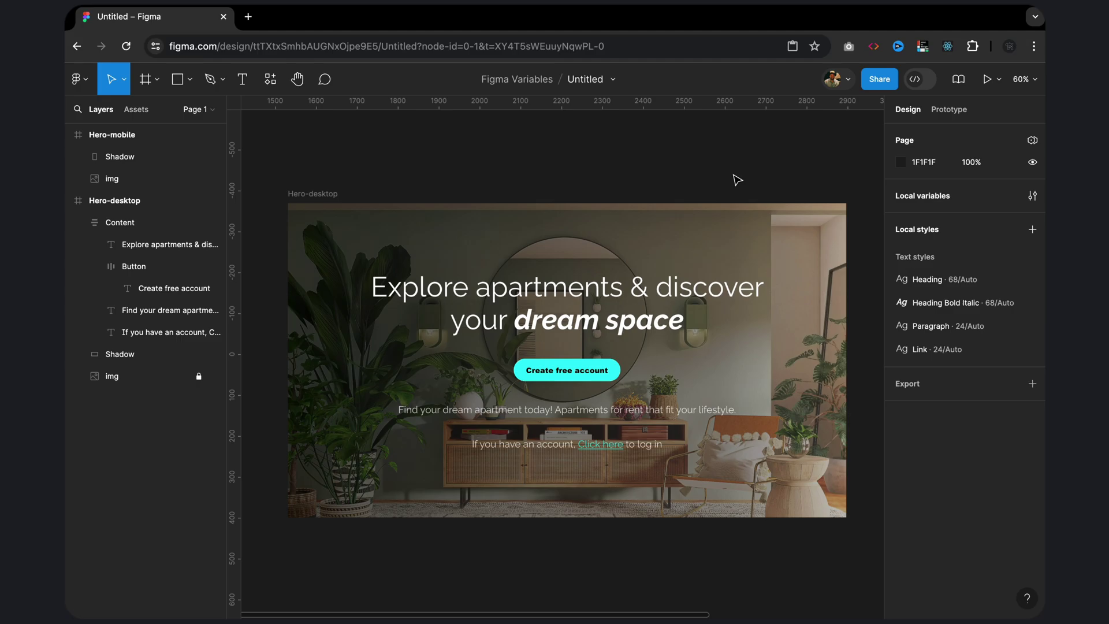
Step: Set the Hero-desktop frame to Collection 1's Desktop mode
click(362, 192)
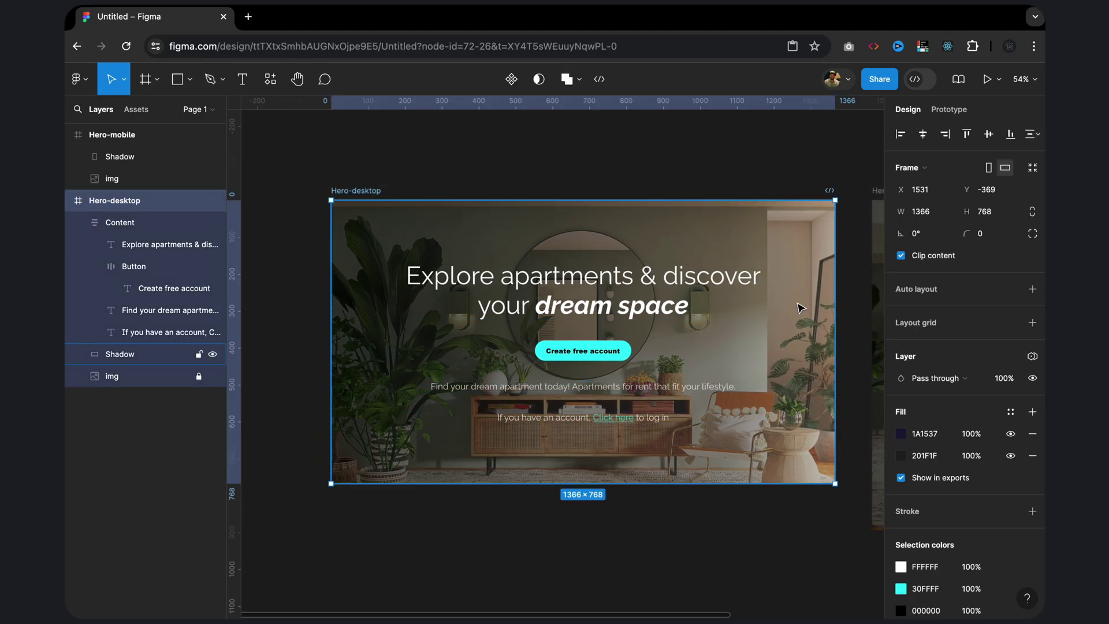
click(1032, 357)
mouse_move(953, 400)
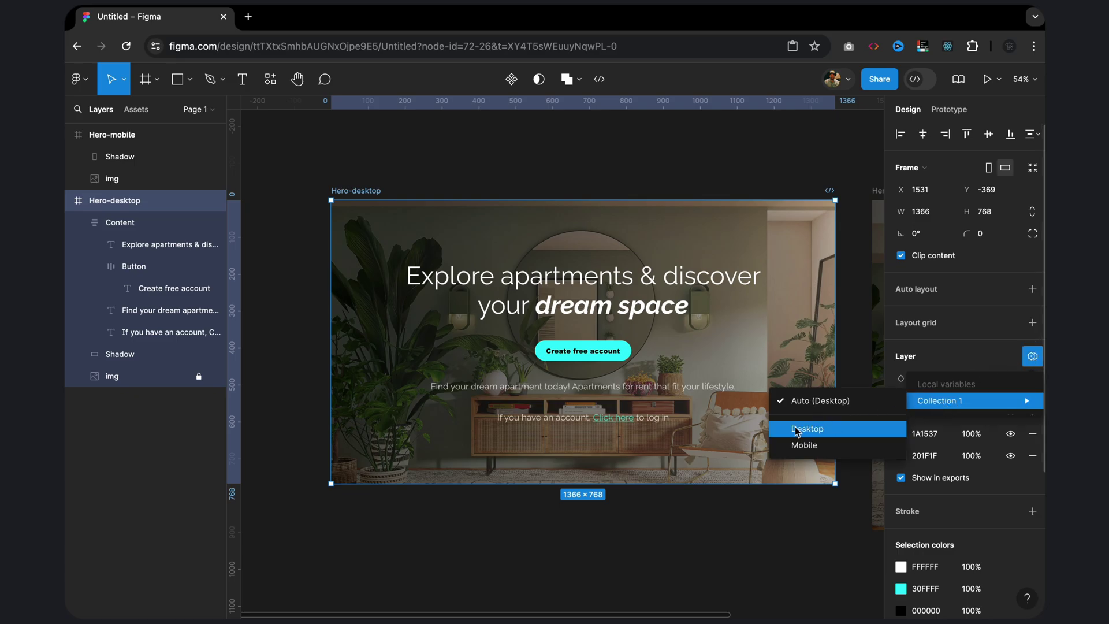
click(796, 430)
Step: Select the Content group in Hero-desktop for copying
scroll(635, 304, right, 3)
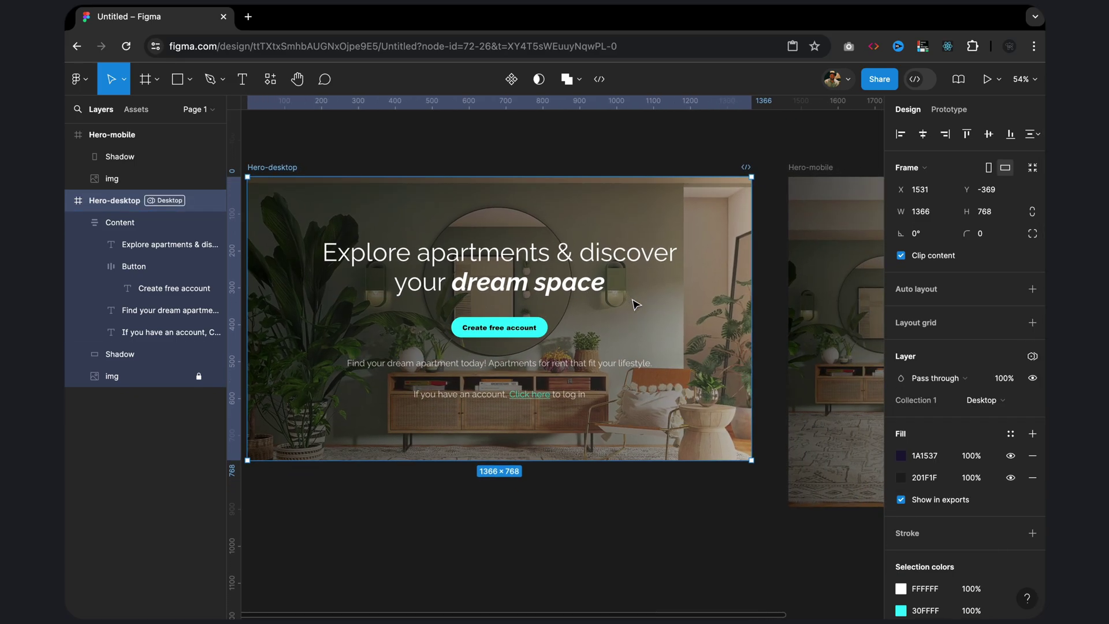
click(500, 300)
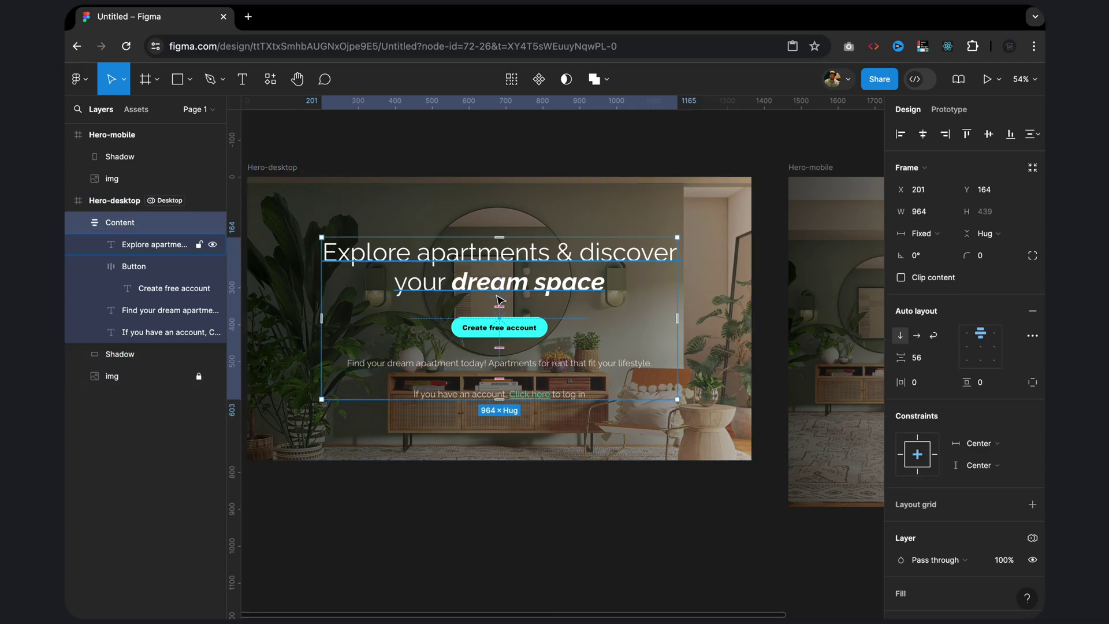
scroll(495, 298, right, 4)
scroll(495, 298, right, 4)
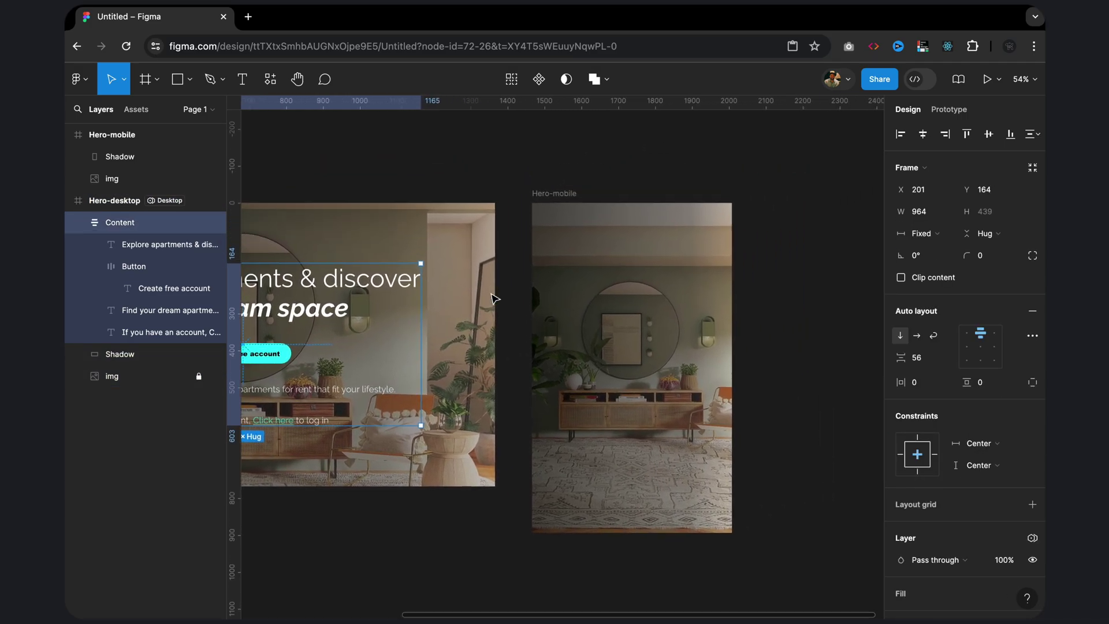
Step: Paste the hero content into Hero-mobile, centre it, and narrow it to 542 px wide
click(558, 197)
key(ctrl+v)
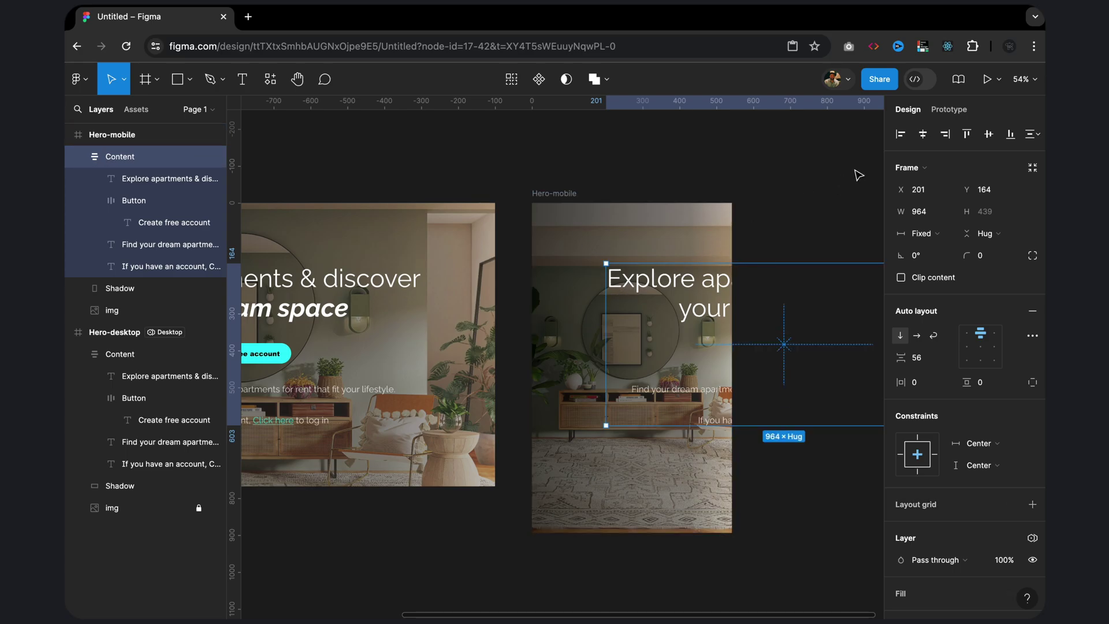
click(923, 134)
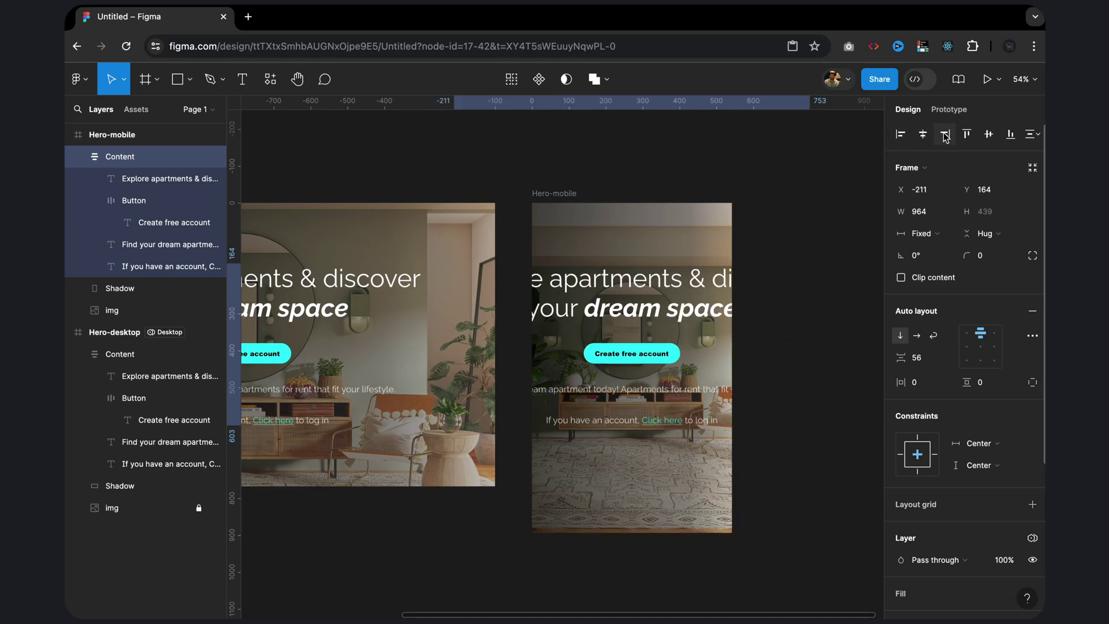
click(989, 135)
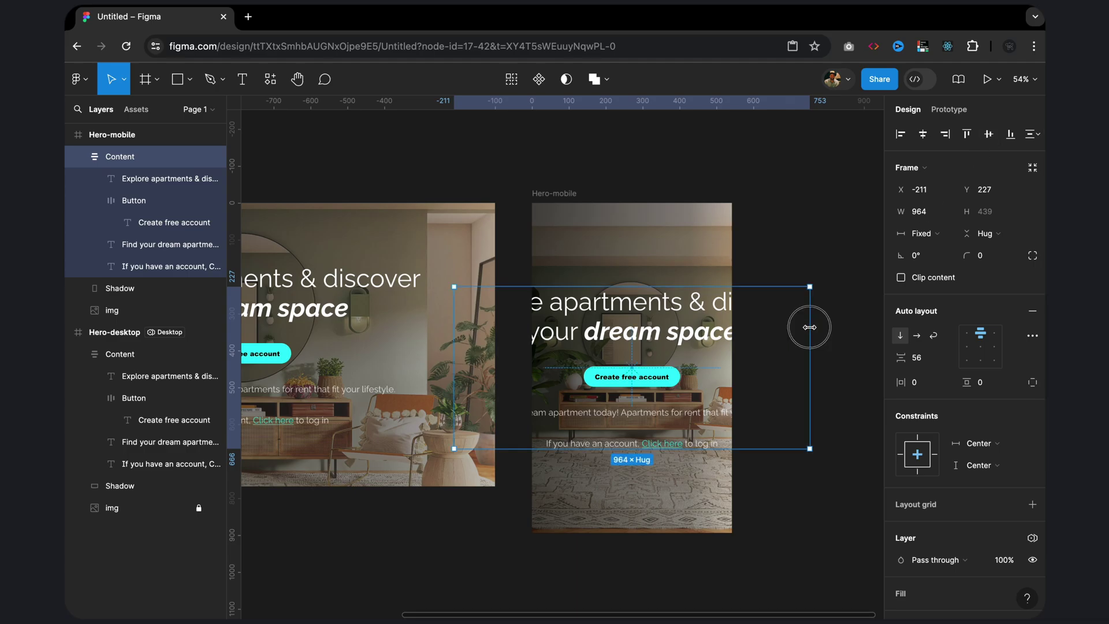
drag(810, 329, 733, 339)
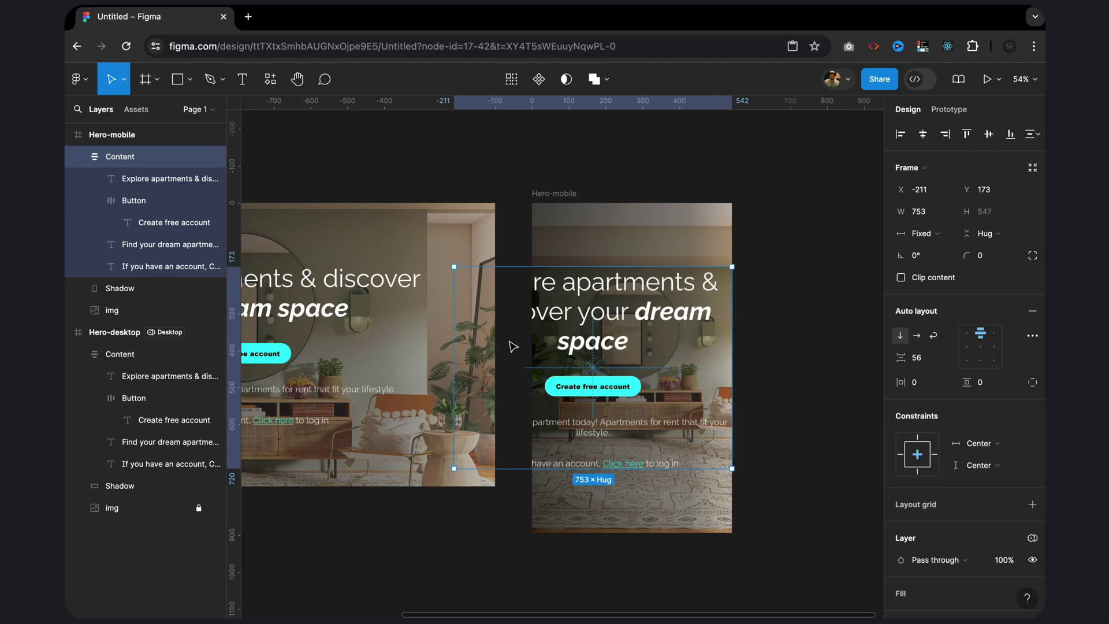
drag(454, 332, 529, 341)
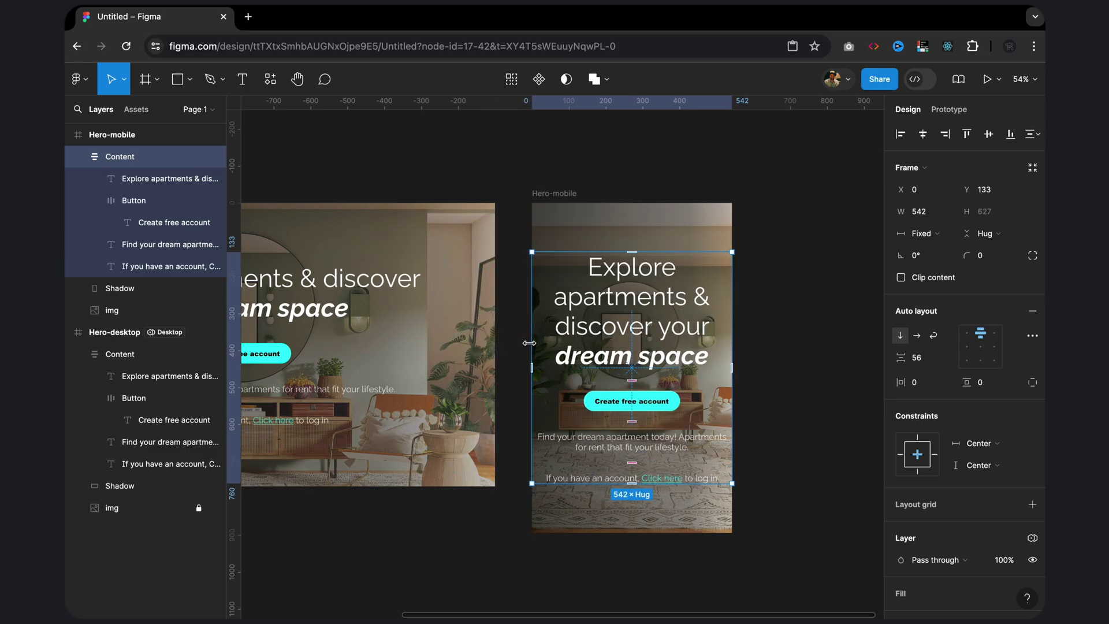
click(546, 193)
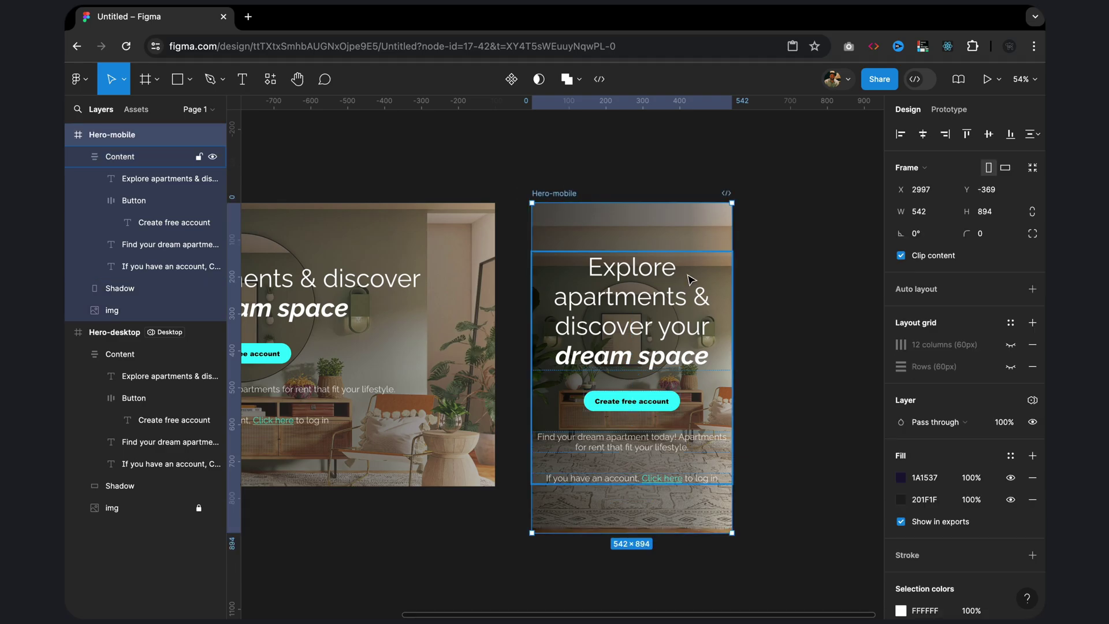
Step: Switch Hero-mobile to Collection 1's Mobile mode and zoom in on the smaller text
click(1032, 400)
mouse_move(962, 445)
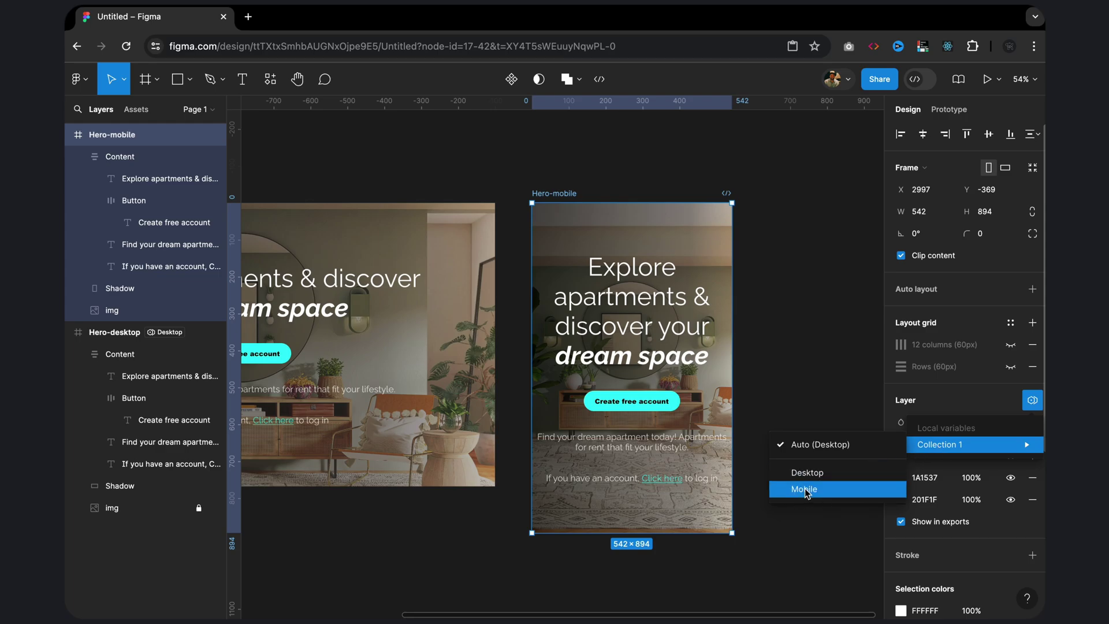
click(806, 491)
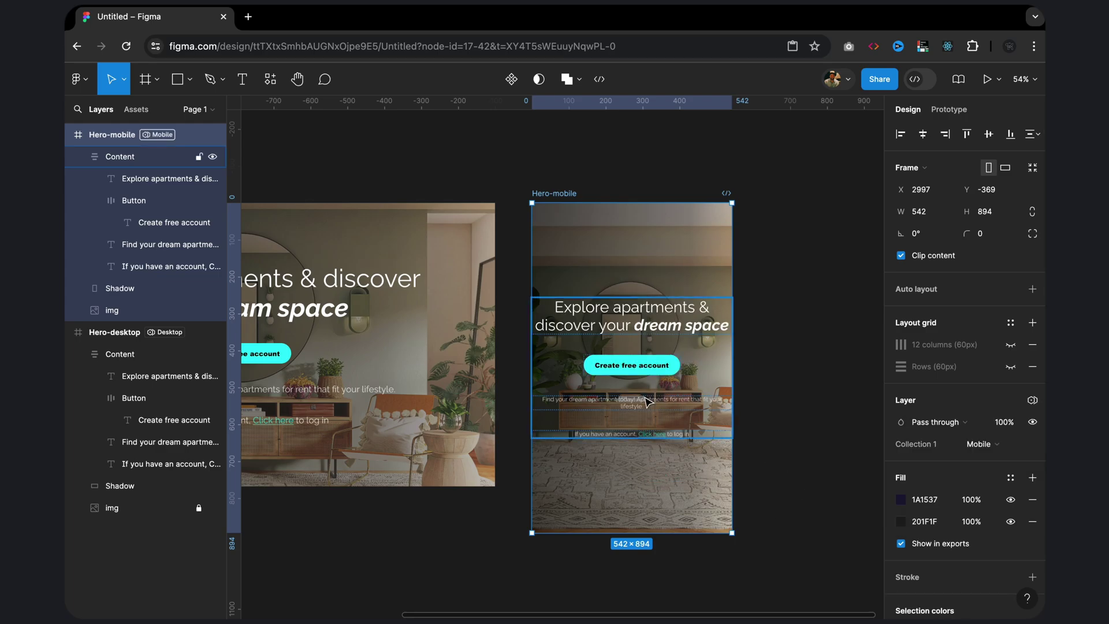
click(672, 384)
scroll(672, 384, up, 3)
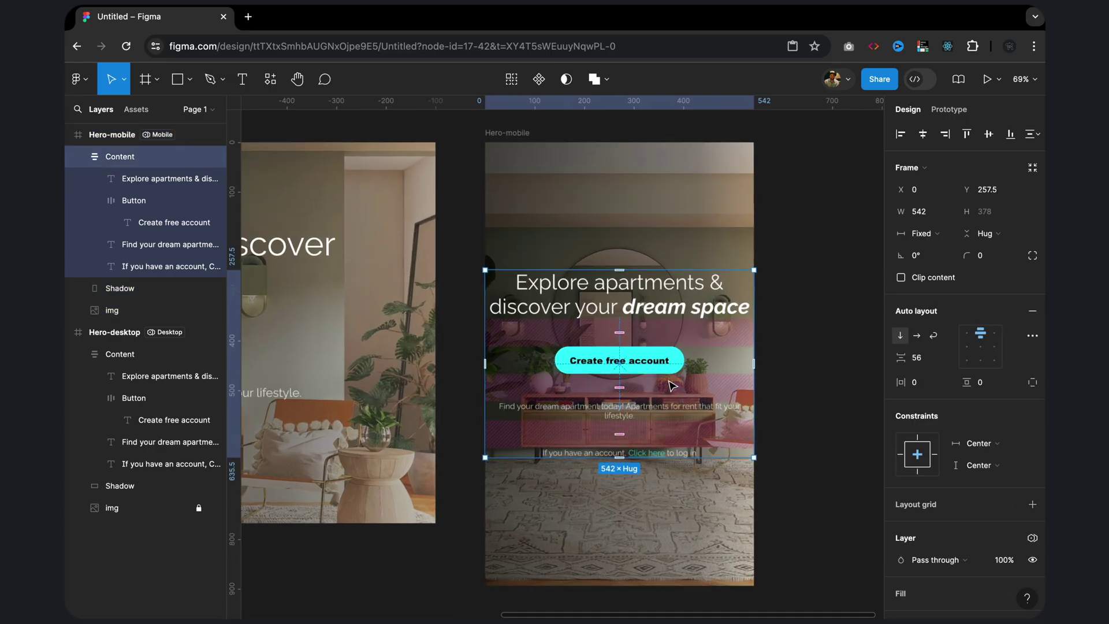
scroll(672, 384, up, 2)
scroll(667, 381, up, 3)
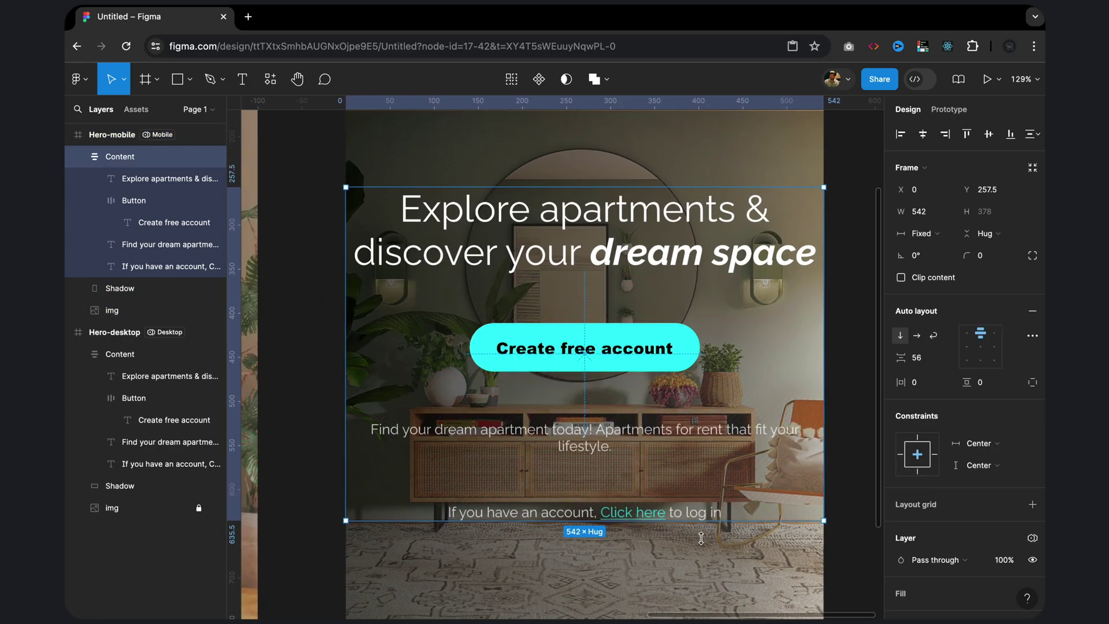
key(Escape)
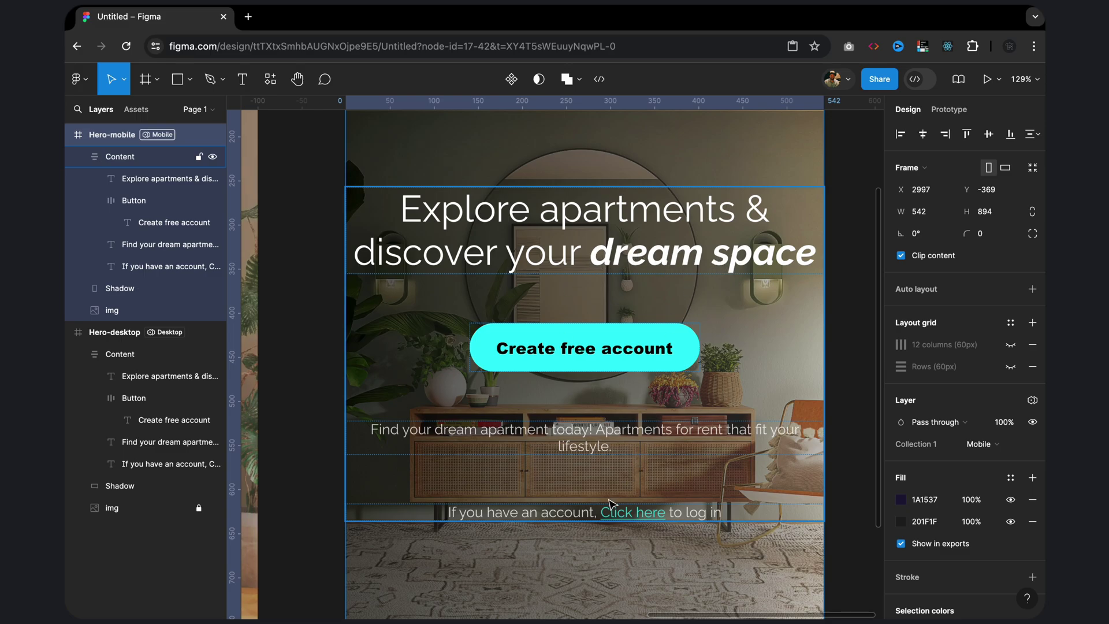
Step: Zoom back out and deselect everything on the canvas
scroll(653, 515, down, 3)
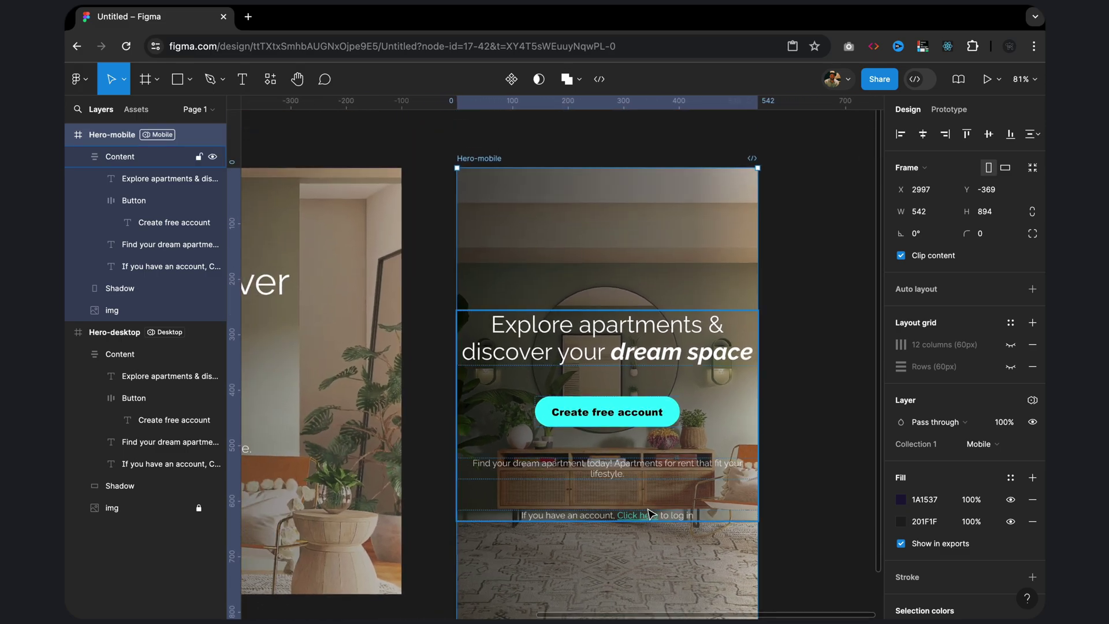
scroll(785, 388, down, 3)
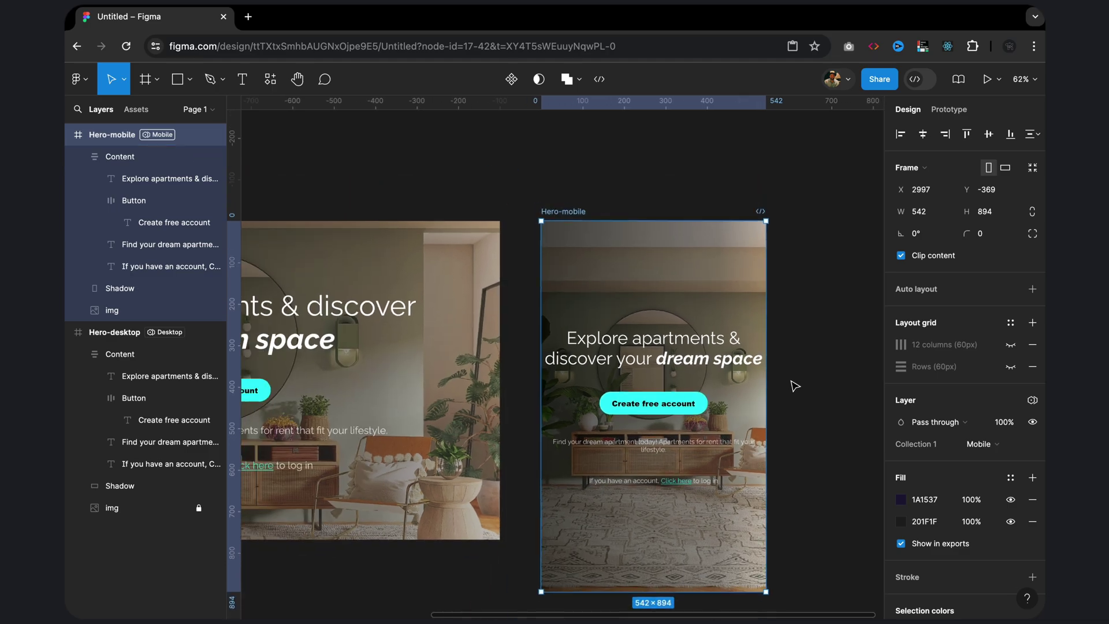
scroll(794, 385, down, 1)
click(804, 387)
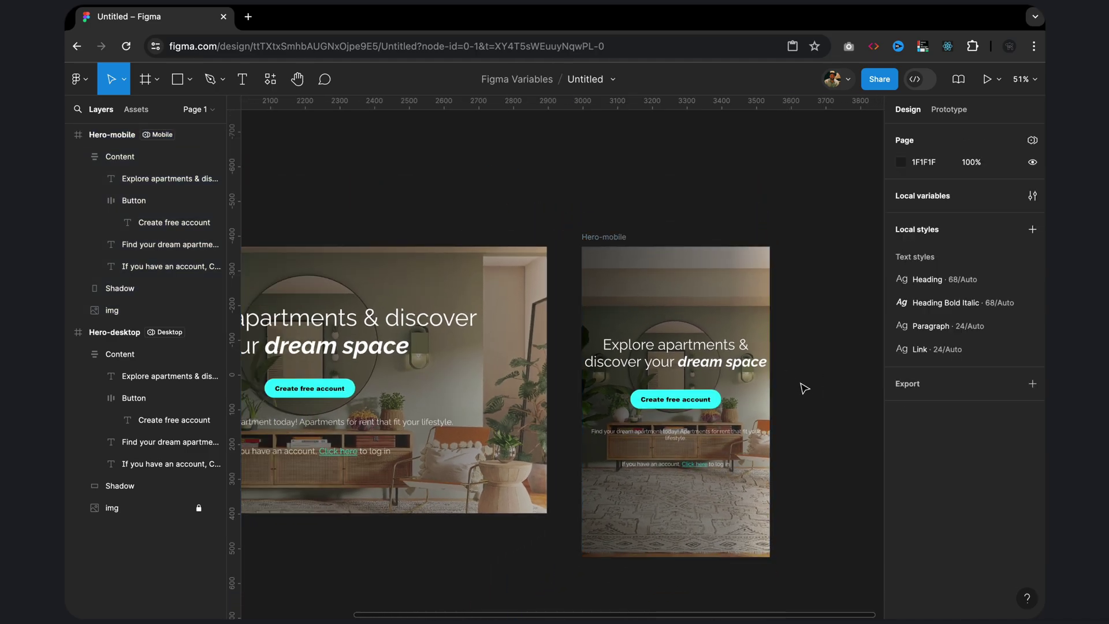
scroll(804, 388, down, 2)
scroll(804, 388, left, 2)
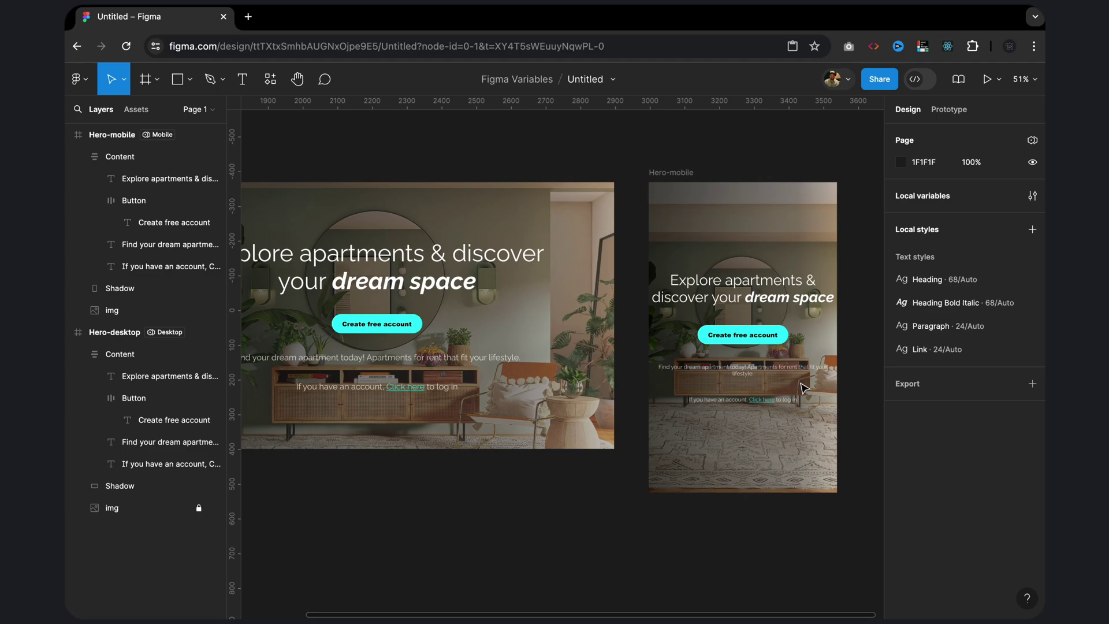